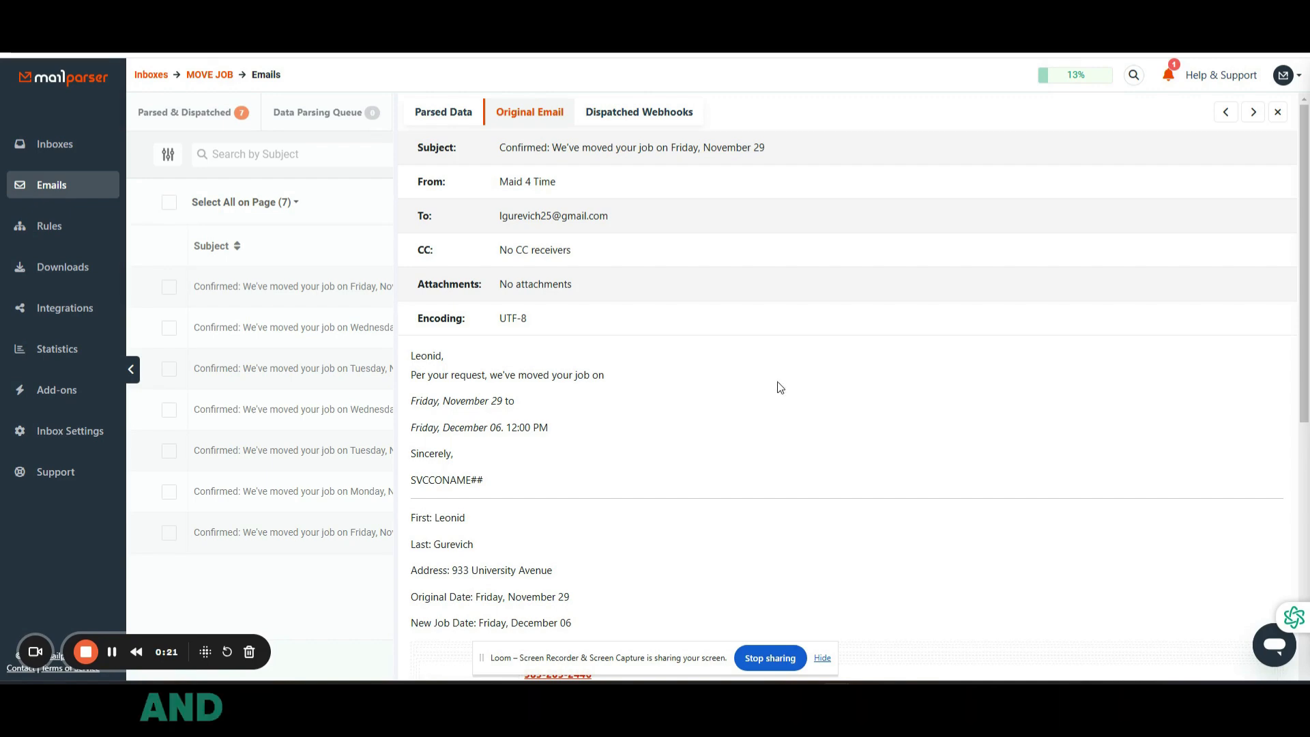
Step: Review the original moved-job confirmation email, including the customer and job date fields in its body
scroll(866, 437, down, 5)
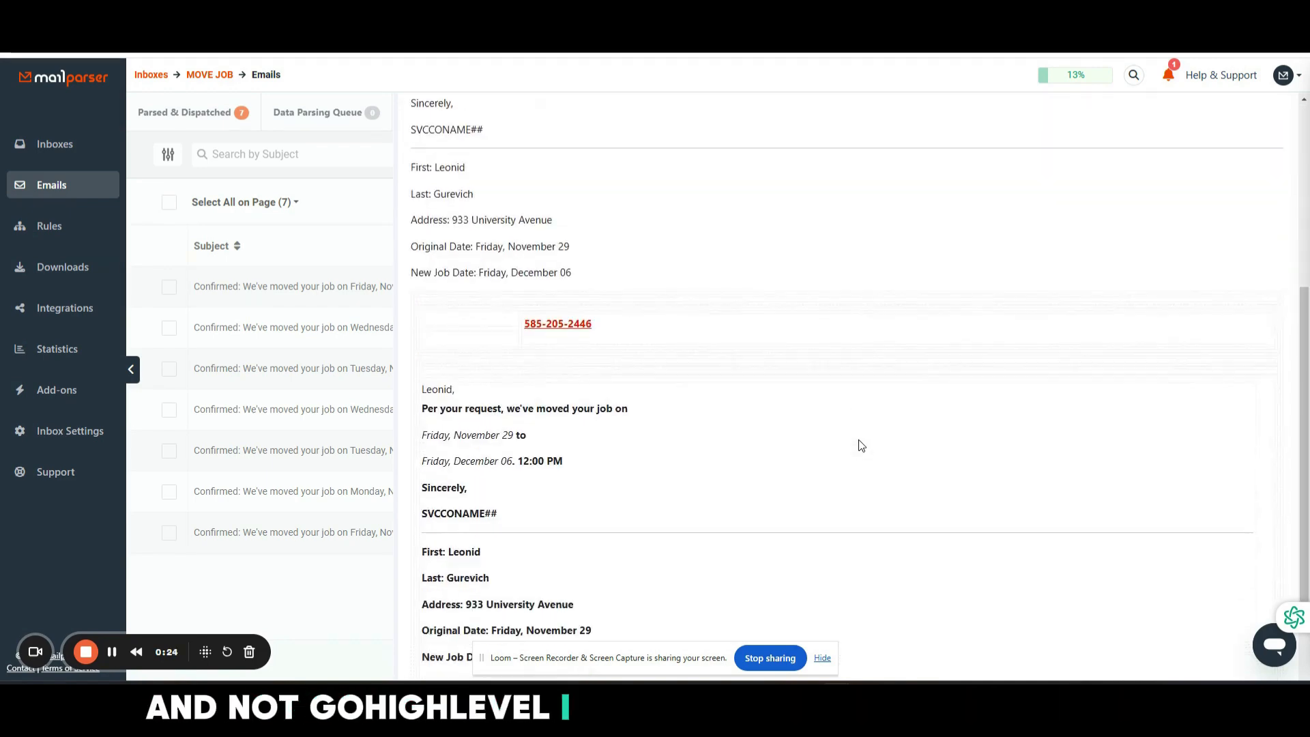
scroll(873, 451, up, 5)
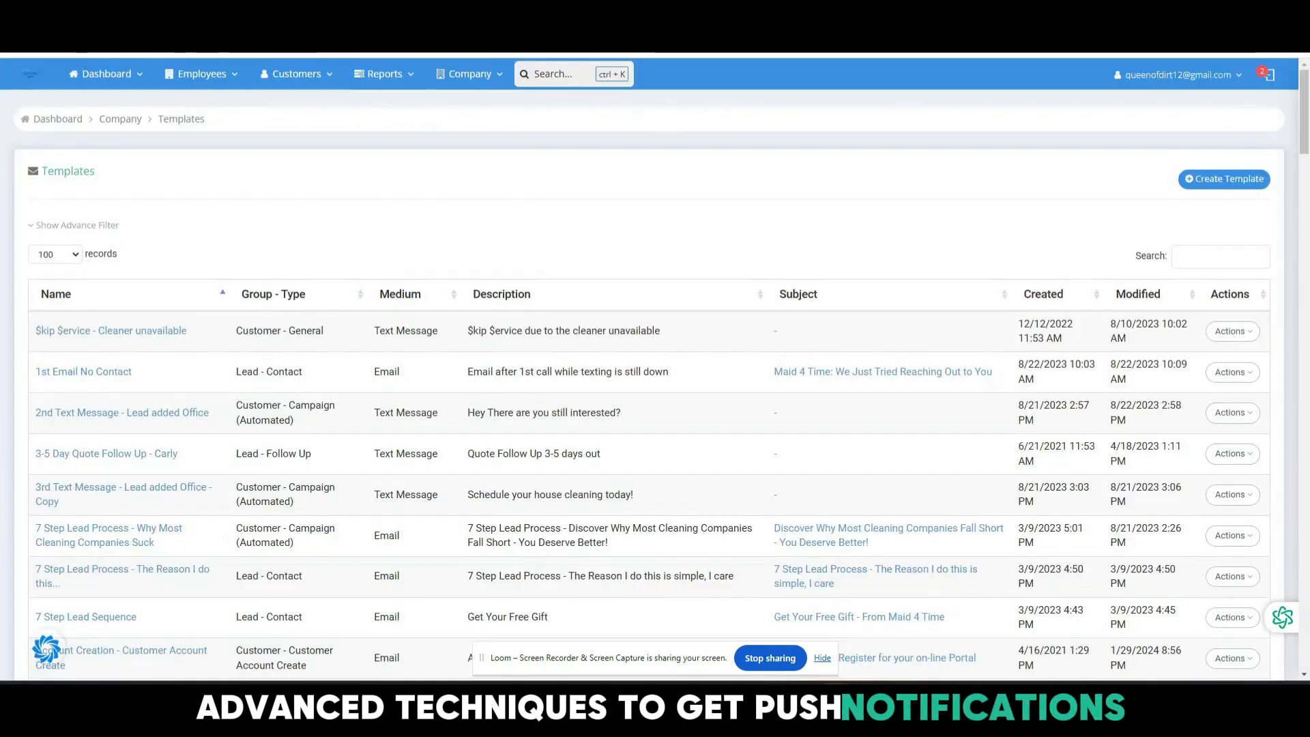
click(297, 74)
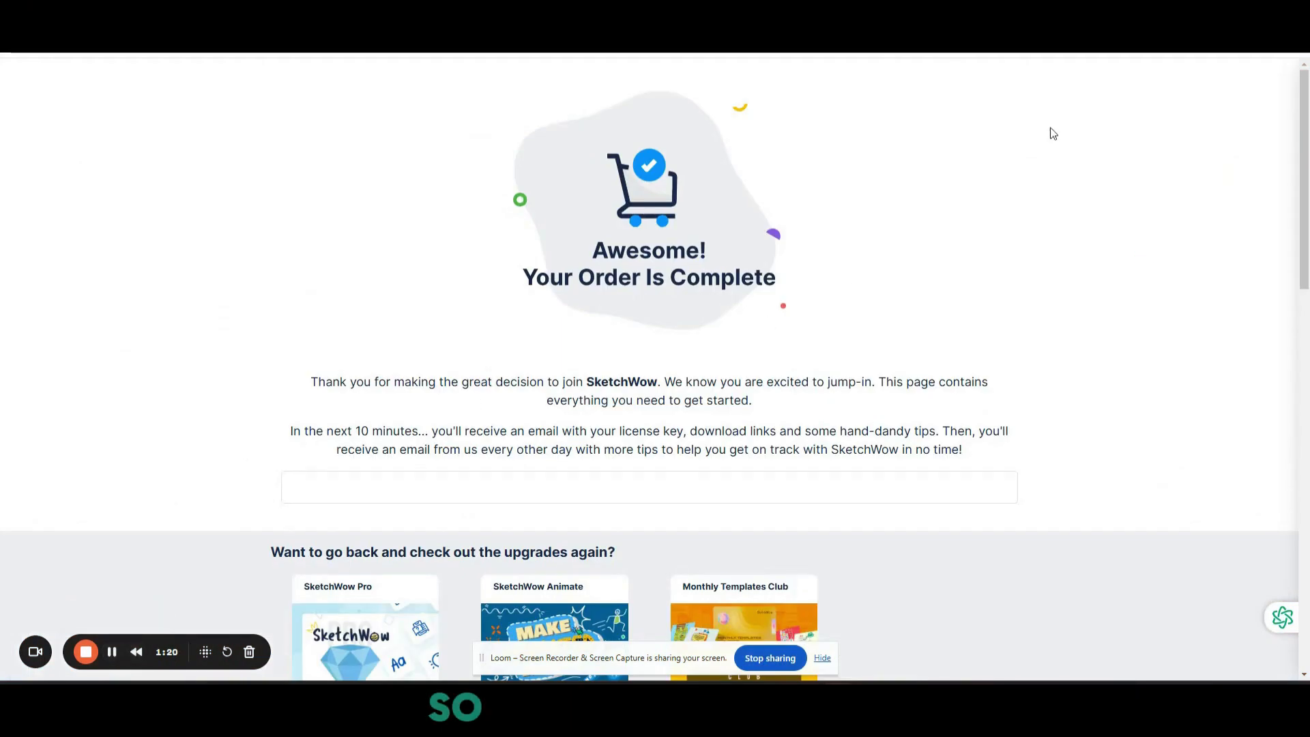
Step: Switch to the SketchWow diagram "Pushnotifications MC to GHL" and reposition its window so that it is fully in view
scroll(1109, 350, down, 4)
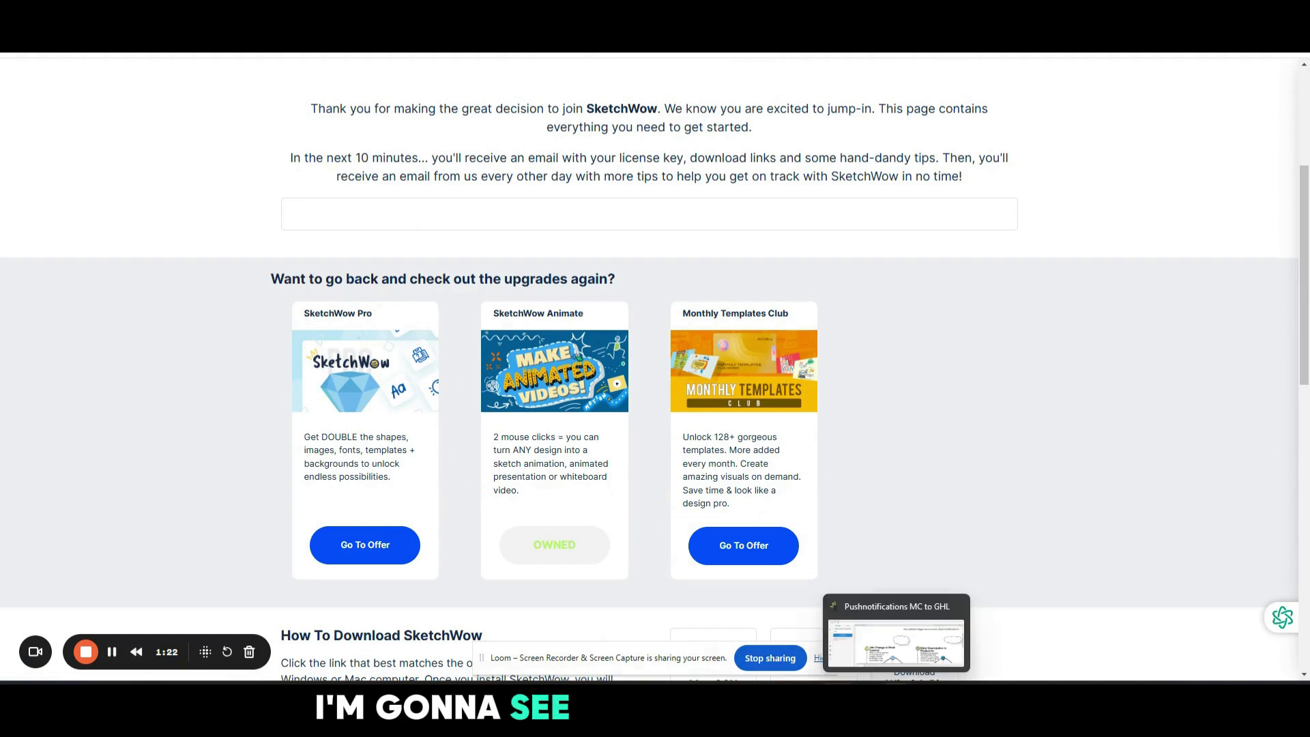
click(895, 641)
scroll(714, 300, down, 2)
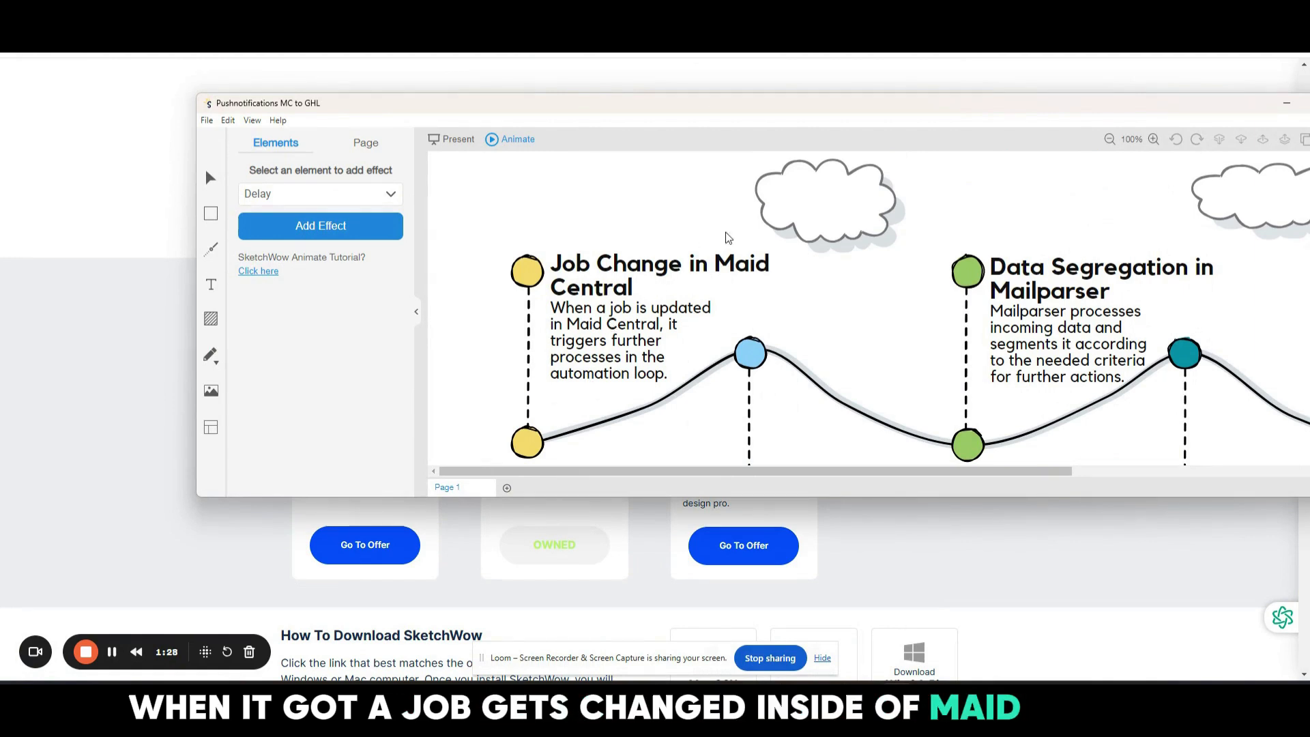
mouse_move(799, 111)
mouse_down()
mouse_move(698, 144)
mouse_move(674, 172)
mouse_up()
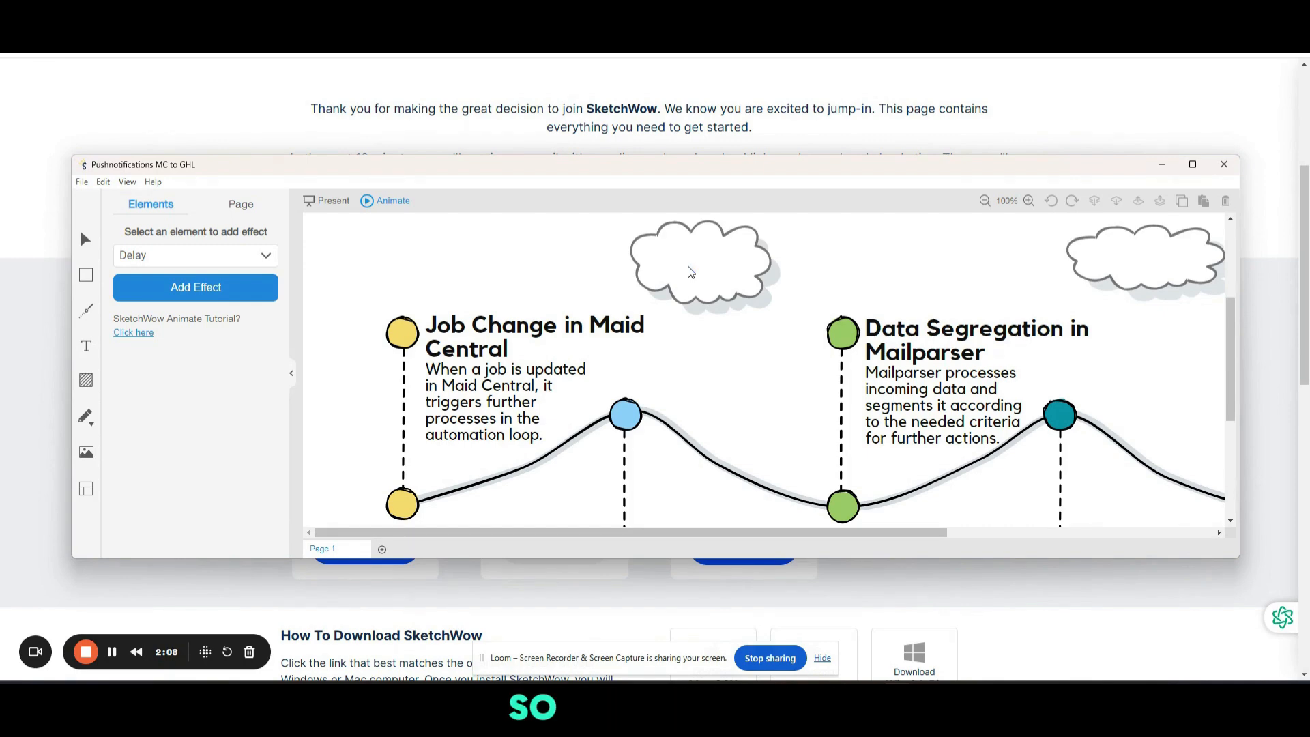
Step: Switch to the MaidCentral templates list, search it for "move" and open the Move Job email template
click(293, 14)
mouse_move(296, 74)
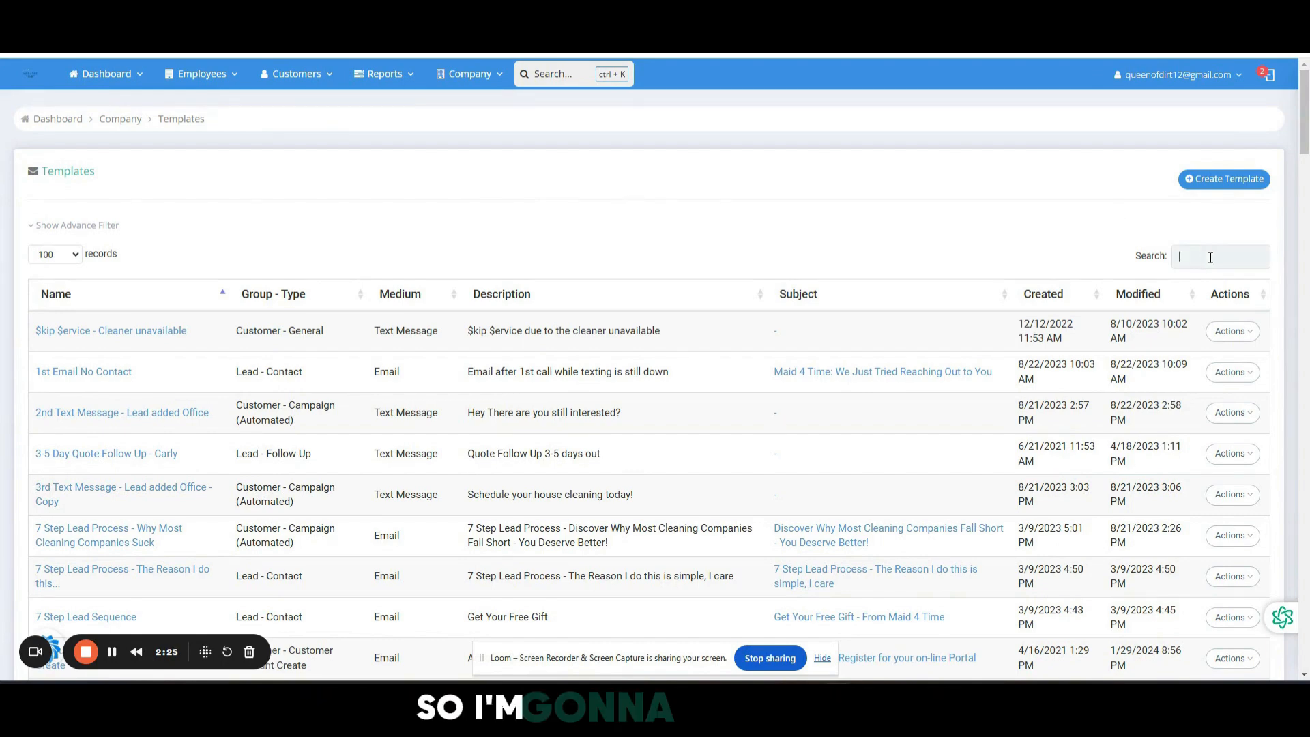
text(move)
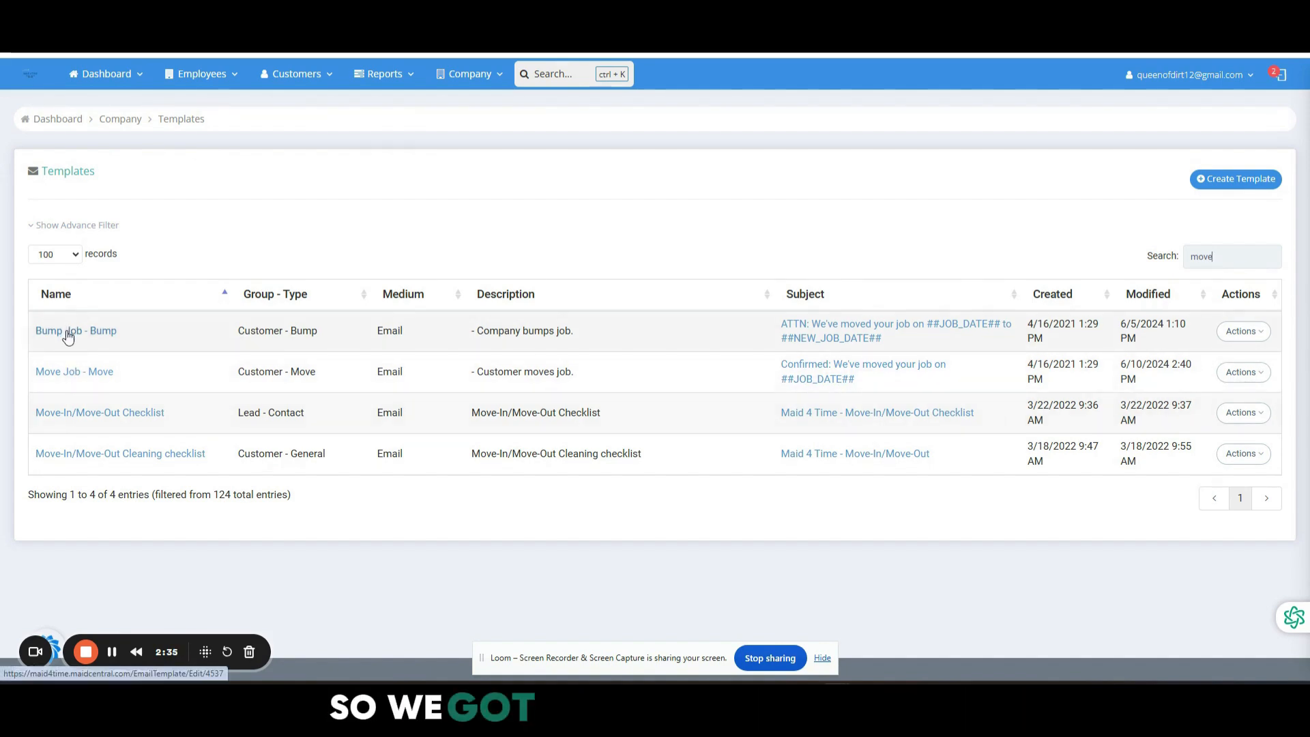
click(66, 374)
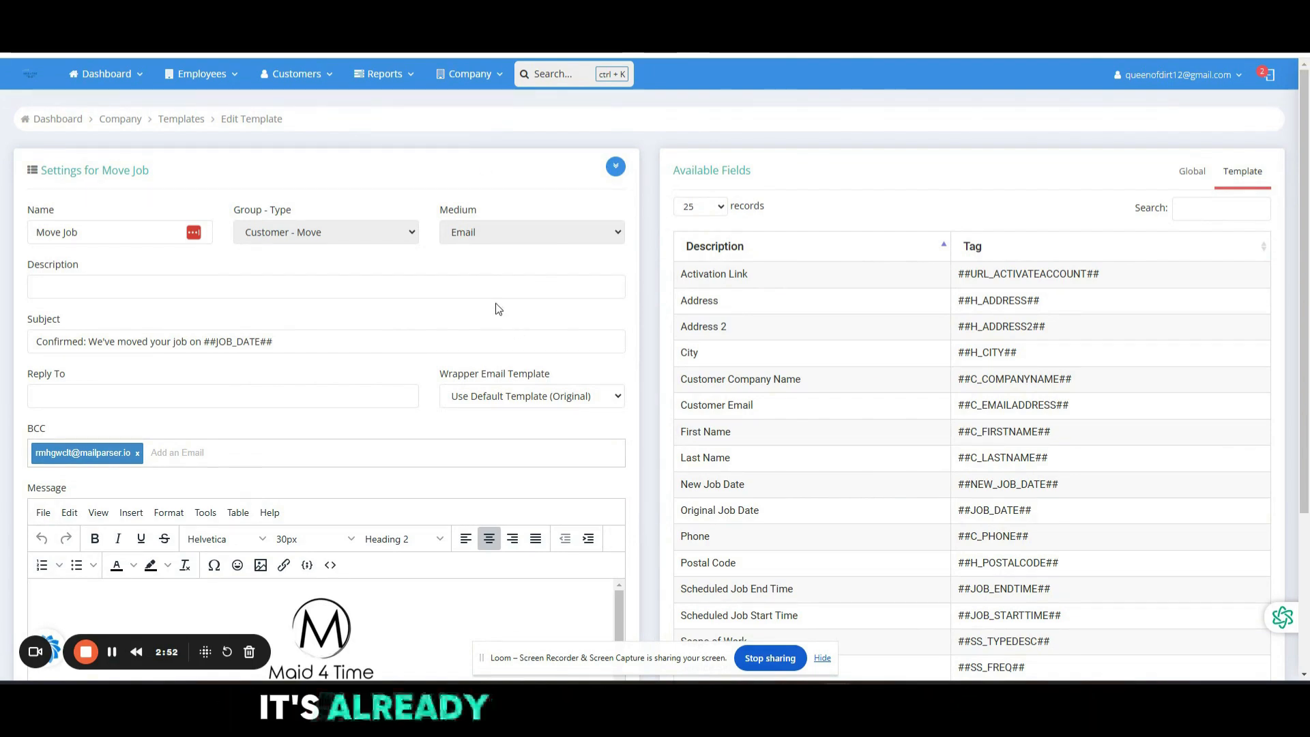
Step: Examine the Move Job template's settings, its available template and global fields, and the whole message body
scroll(352, 320, down, 1)
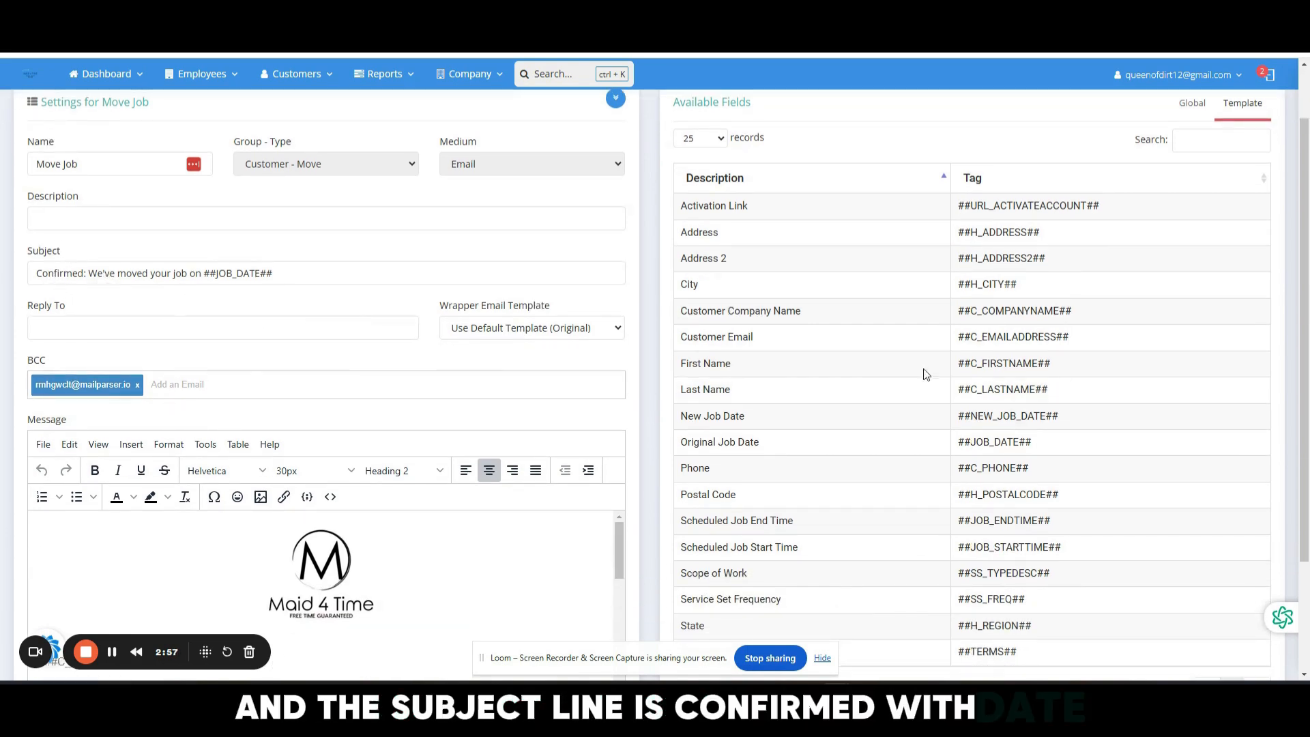
scroll(1192, 275, up, 1)
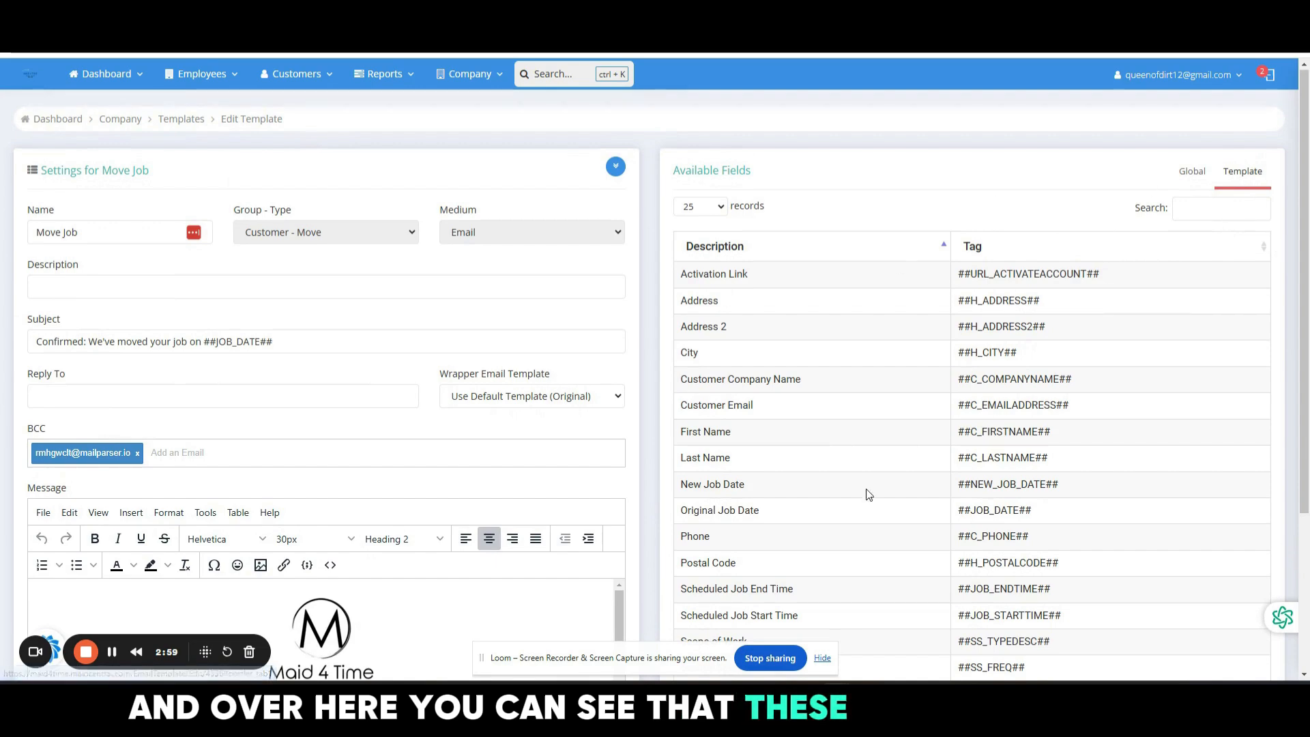
click(1191, 171)
scroll(1030, 457, down, 4)
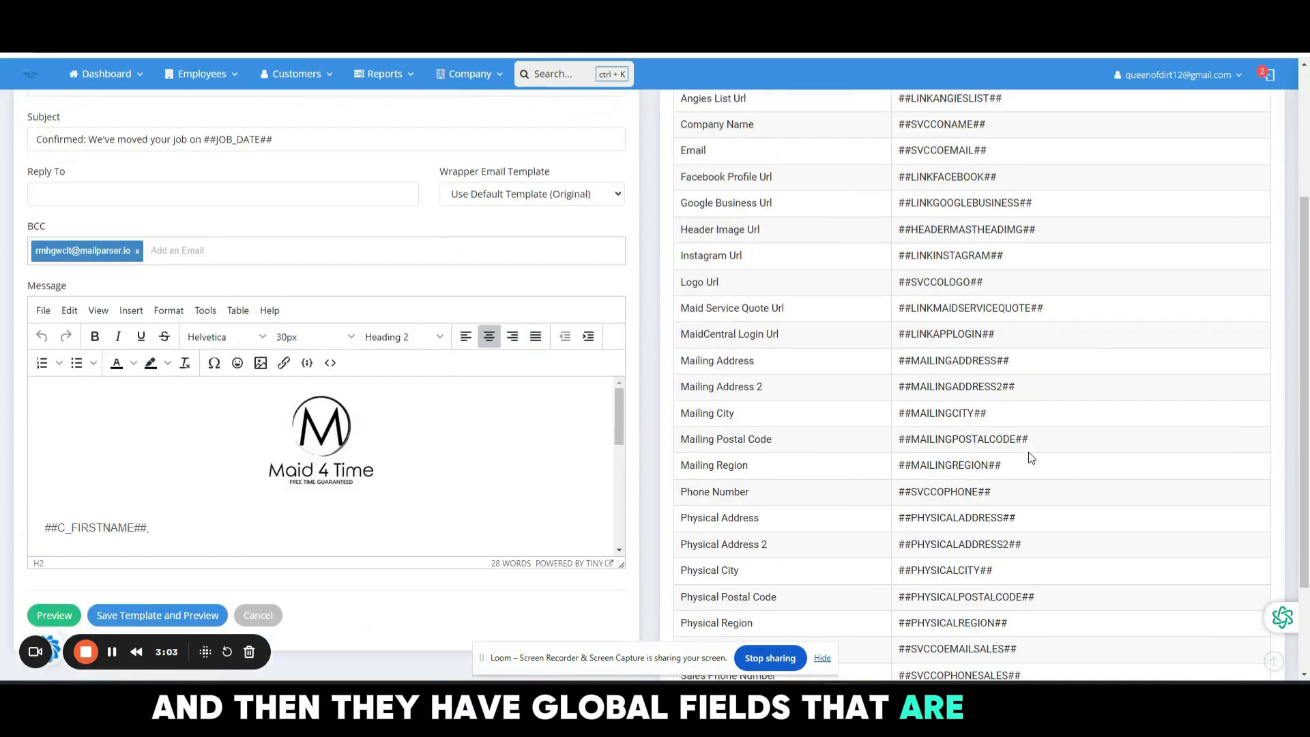
scroll(955, 455, up, 2)
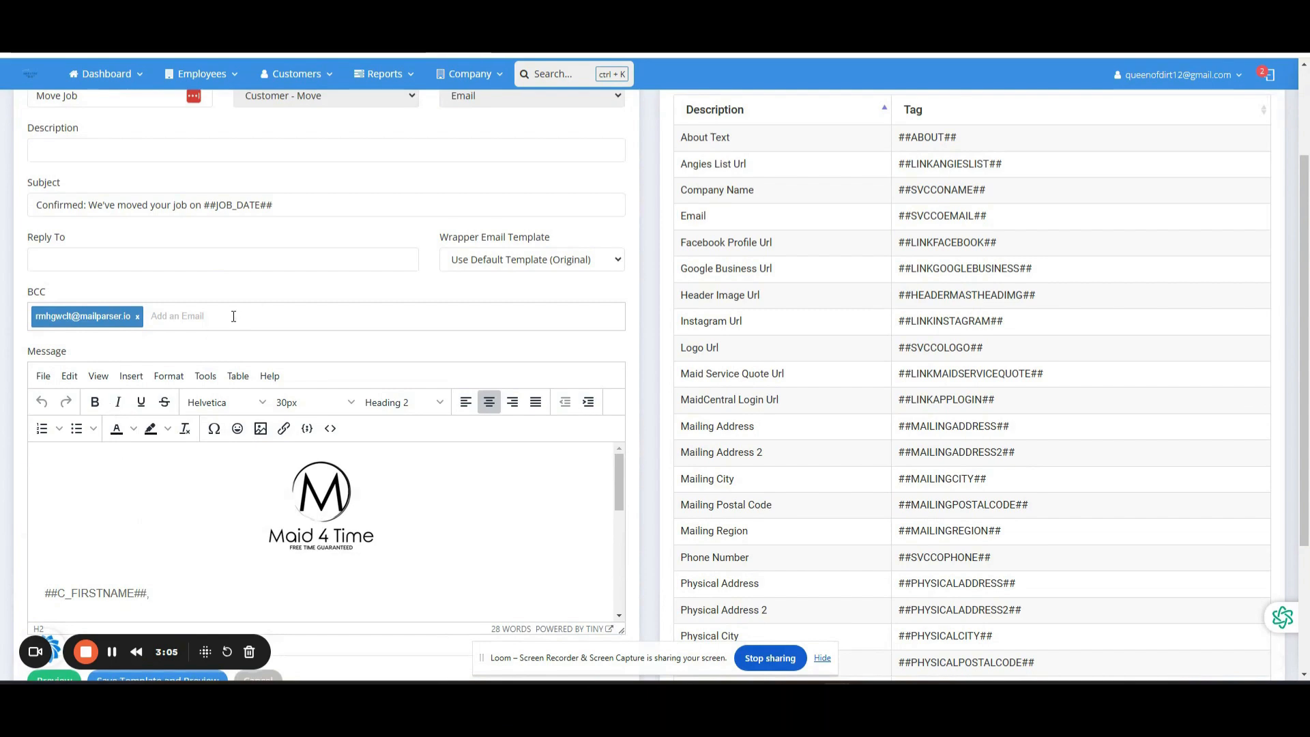
scroll(327, 526, down, 2)
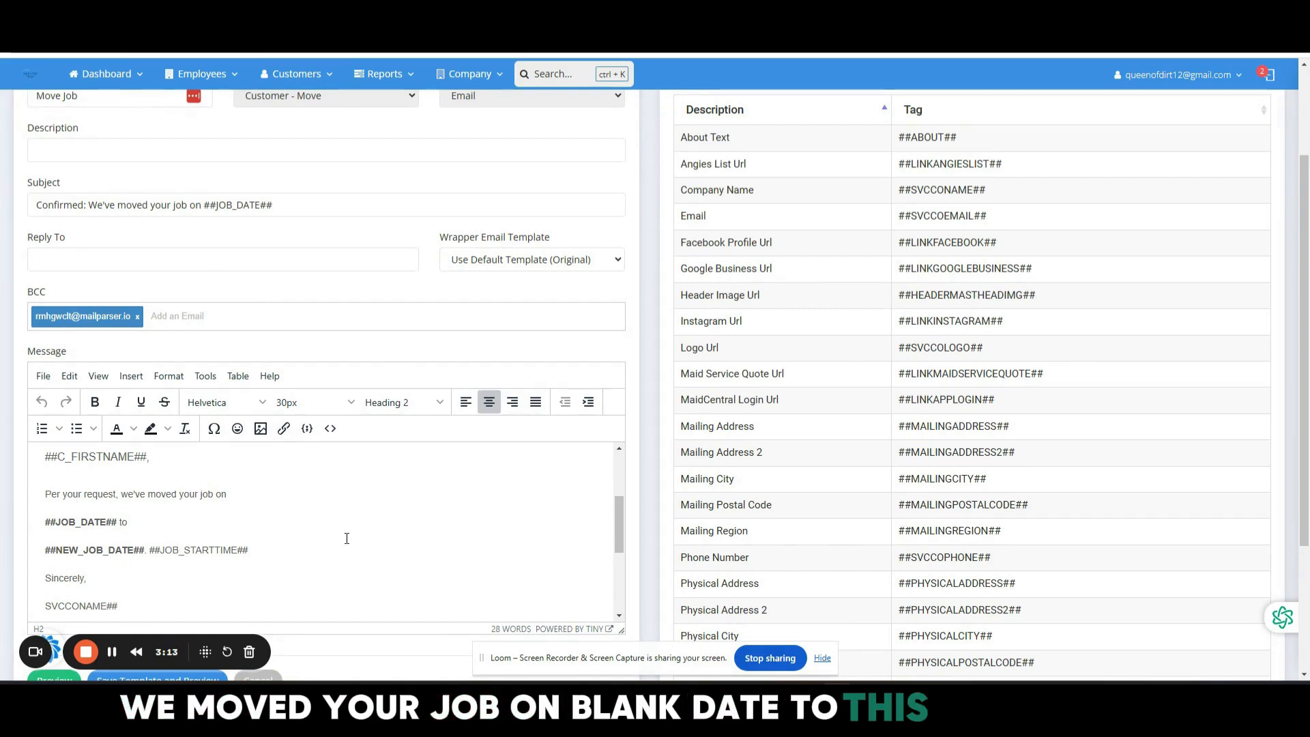
scroll(341, 538, down, 1)
scroll(56, 560, down, 2)
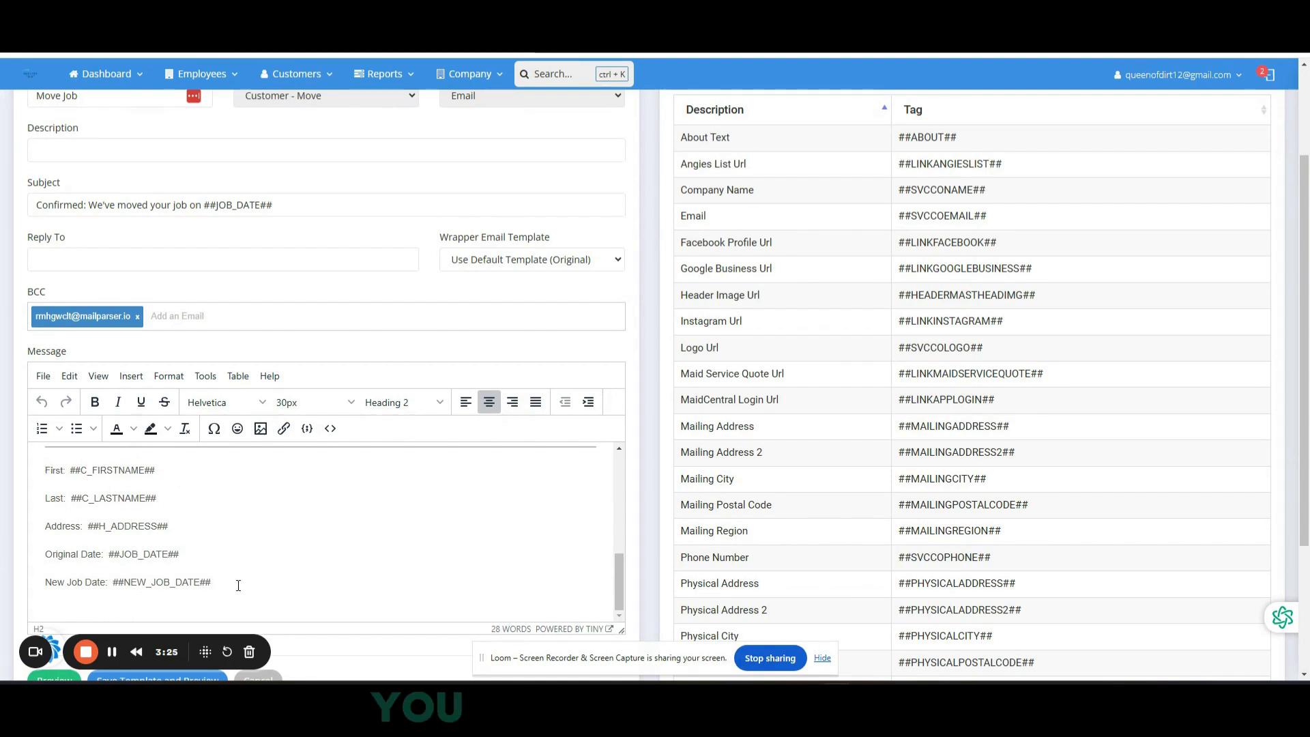
Step: Set the text colour of the First, Last, Address, Original Date and New Job Date lines in the message to white
drag(44, 470, 225, 585)
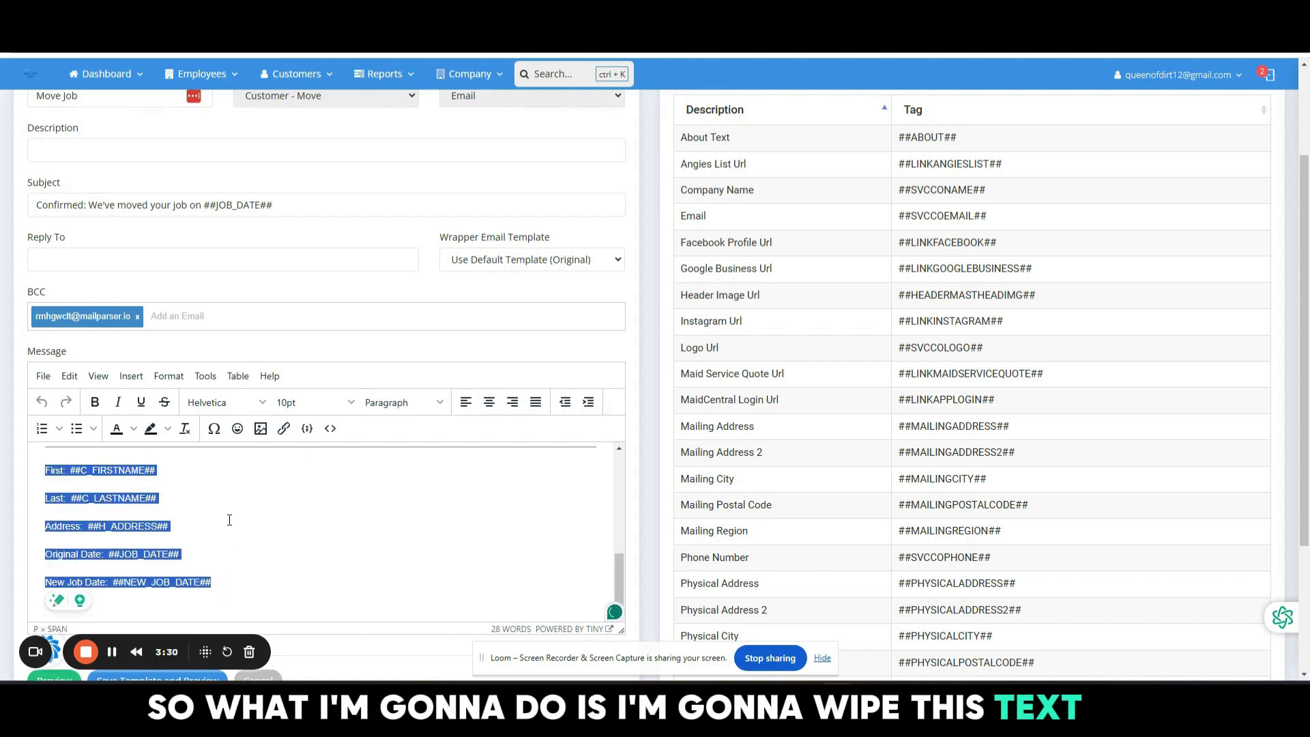
click(133, 429)
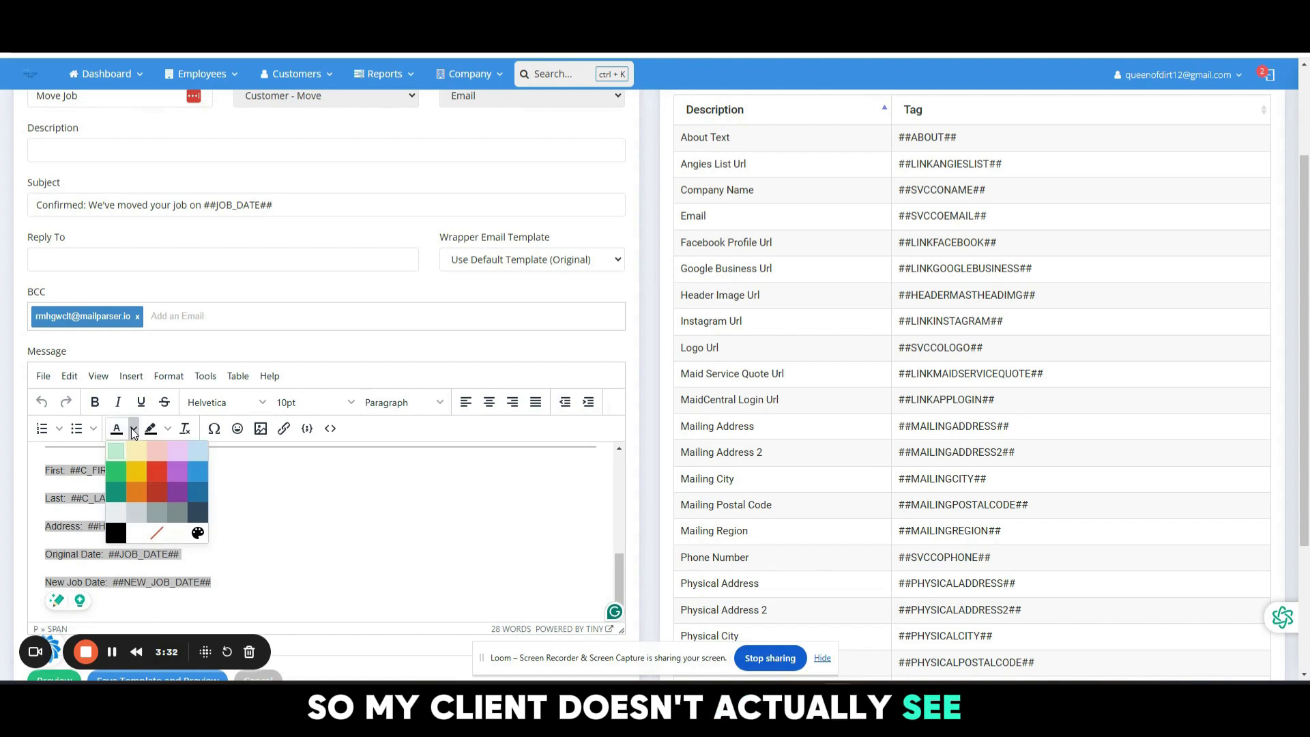
click(139, 535)
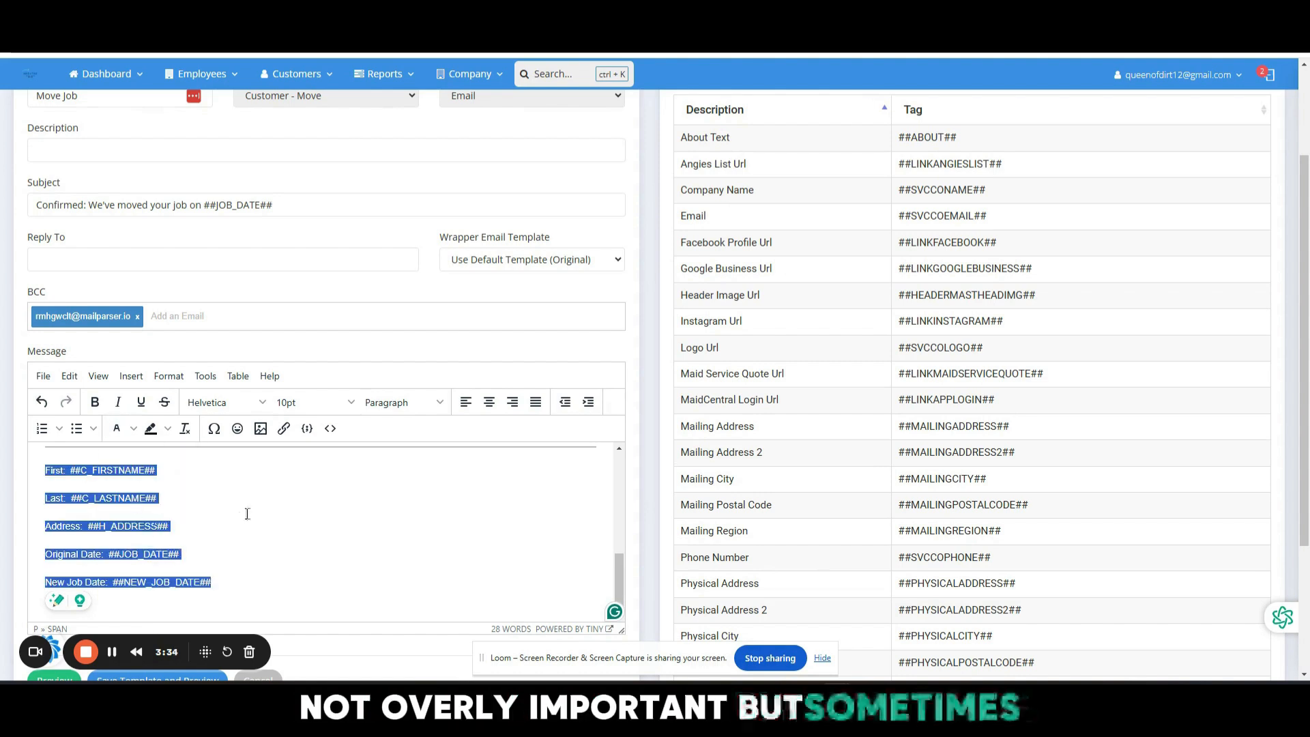
scroll(209, 494, down, 1)
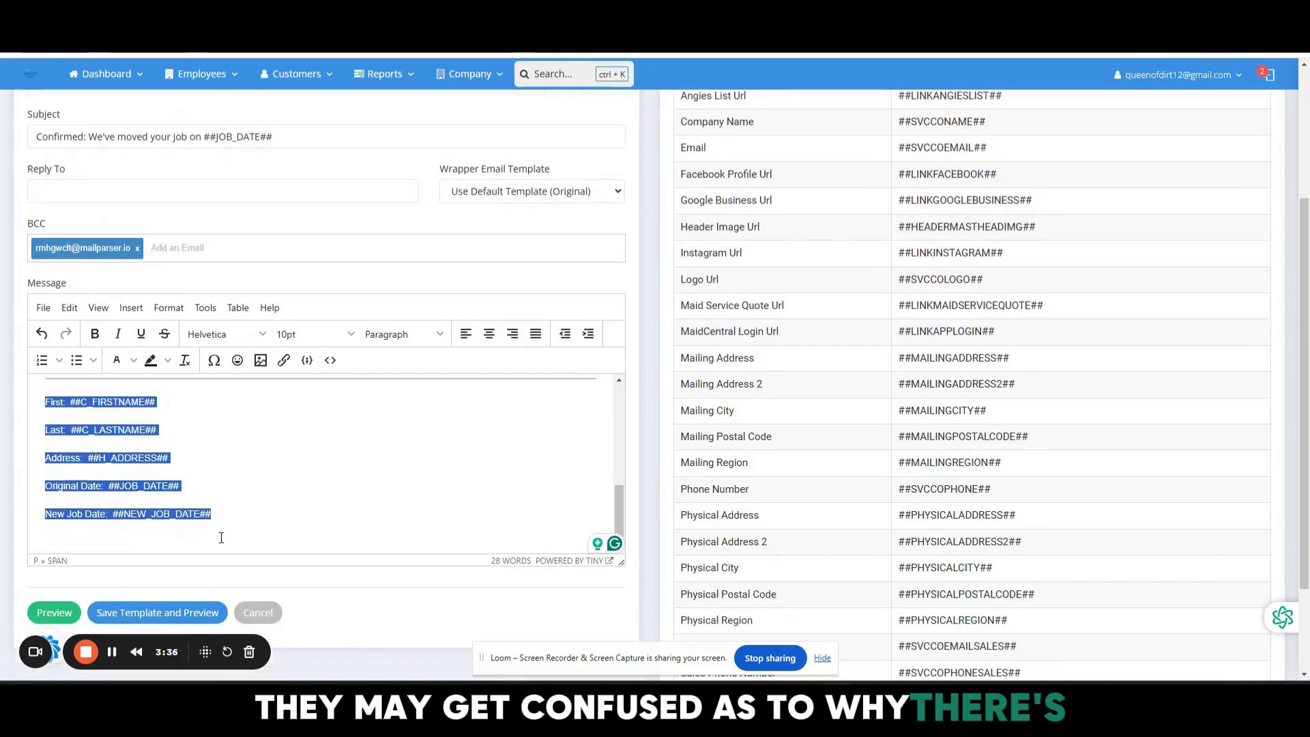
scroll(267, 505, up, 1)
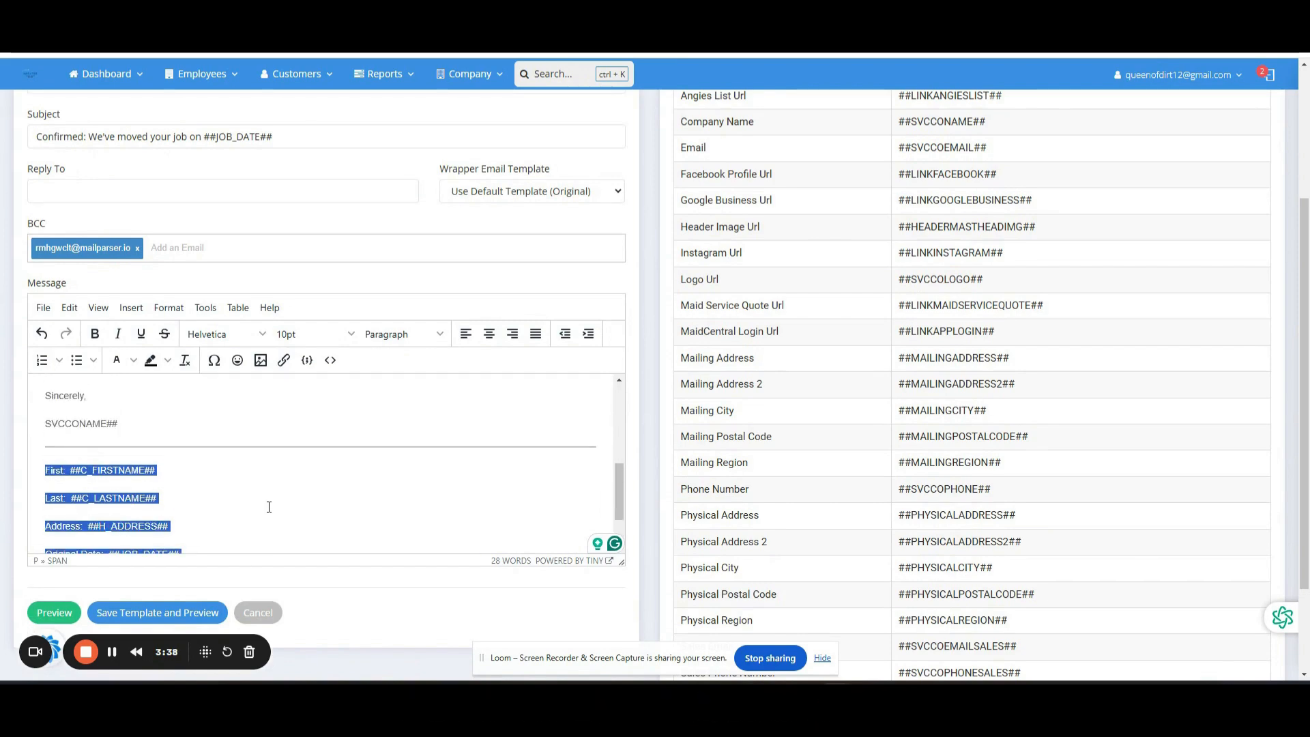
scroll(269, 506, down, 1)
Step: Compare the available template fields with the global fields, checking for a field that identifies the cleaner
scroll(1017, 492, up, 3)
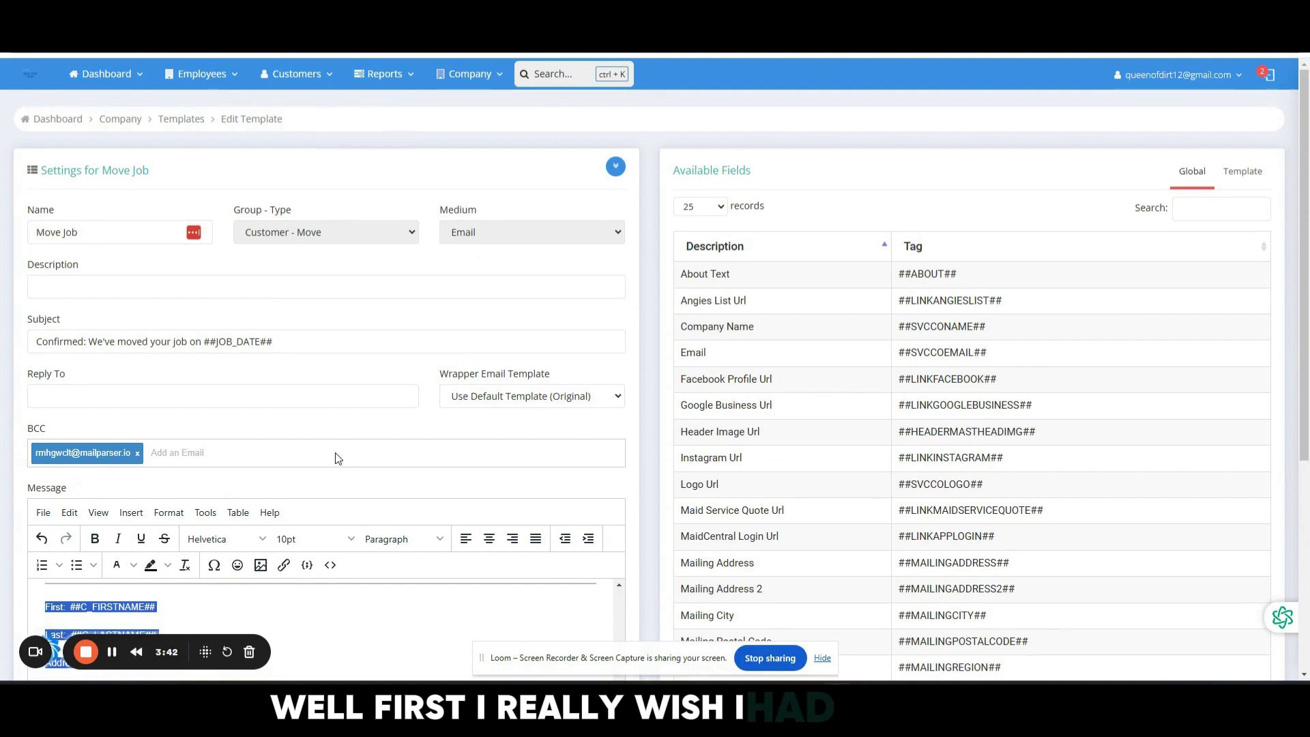
click(1243, 171)
scroll(837, 322, down, 3)
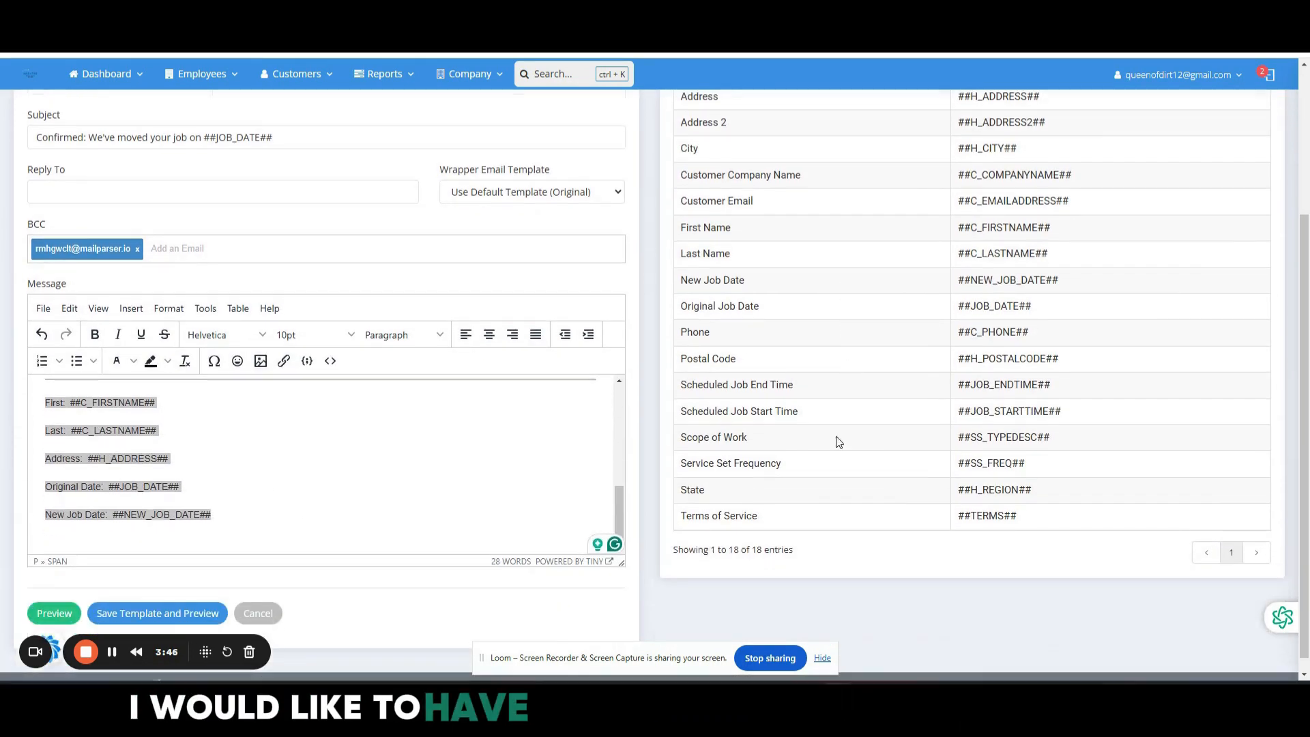
scroll(1081, 535, up, 2)
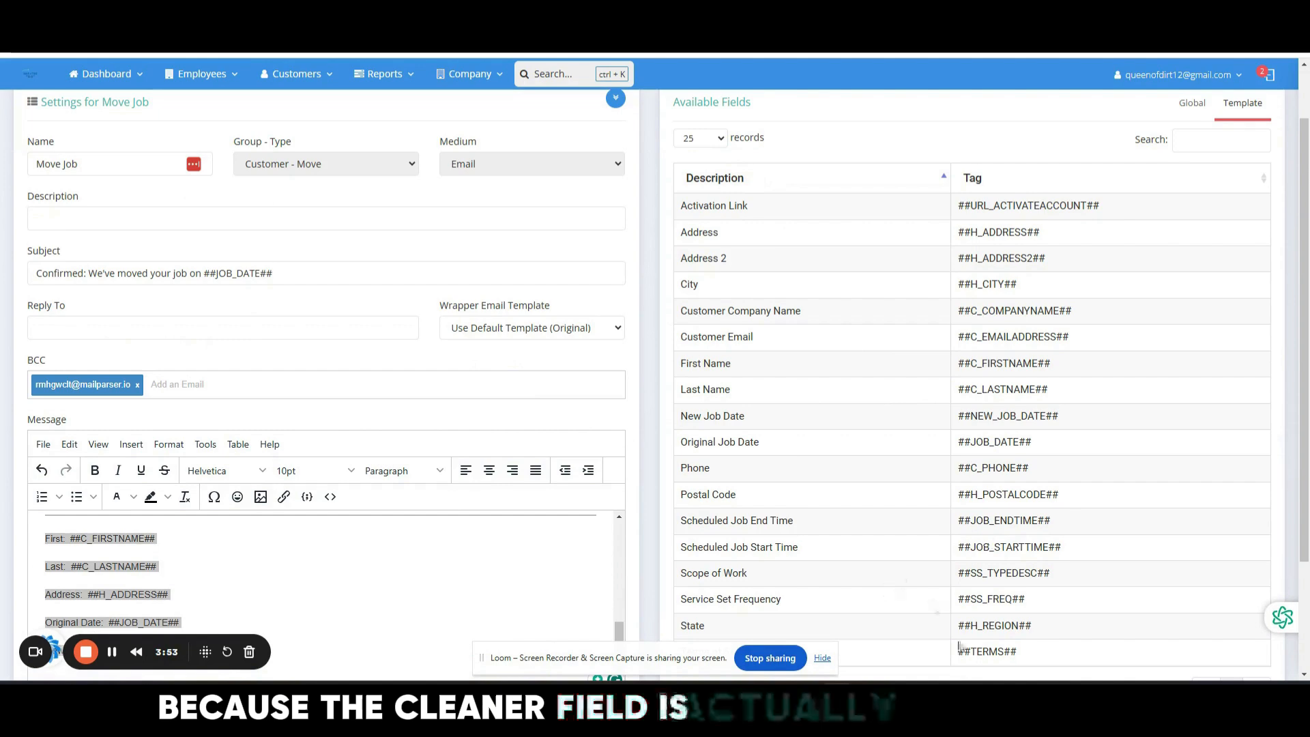
scroll(1129, 560, down, 1)
scroll(1129, 559, up, 2)
click(1191, 170)
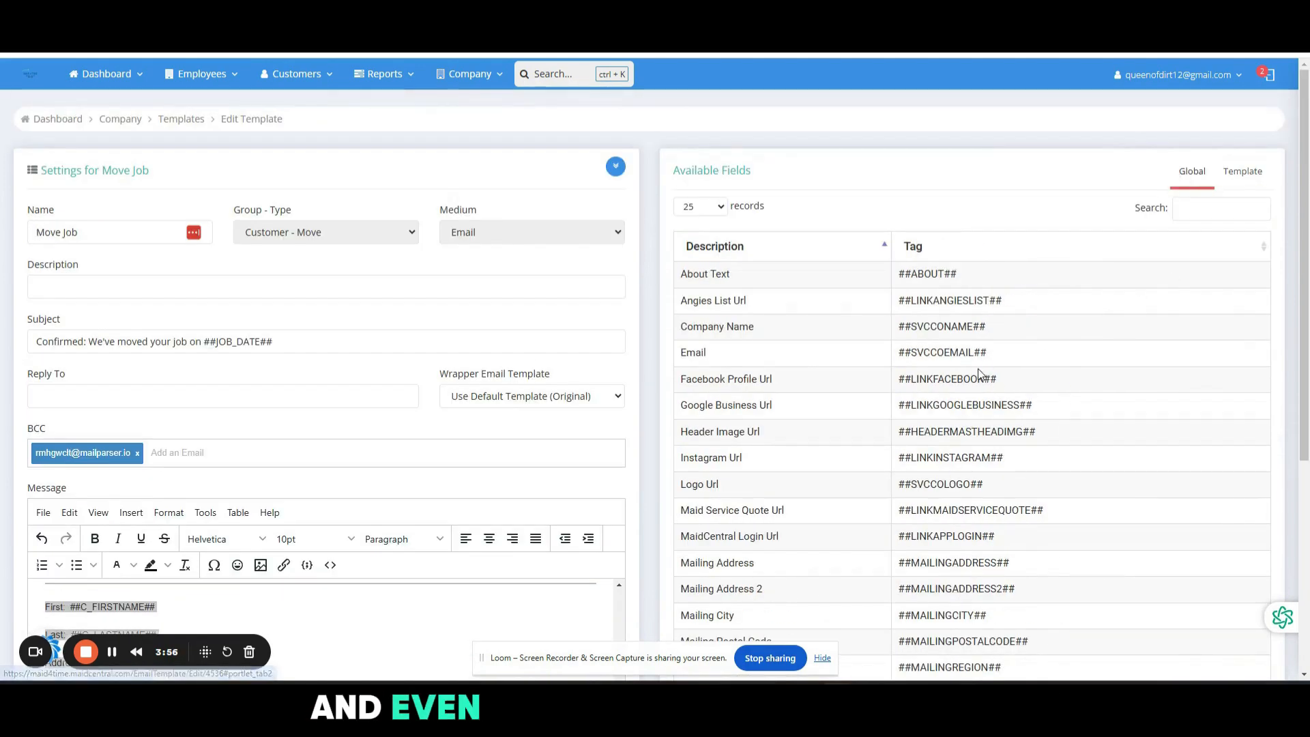
scroll(792, 464, down, 1)
scroll(791, 464, down, 4)
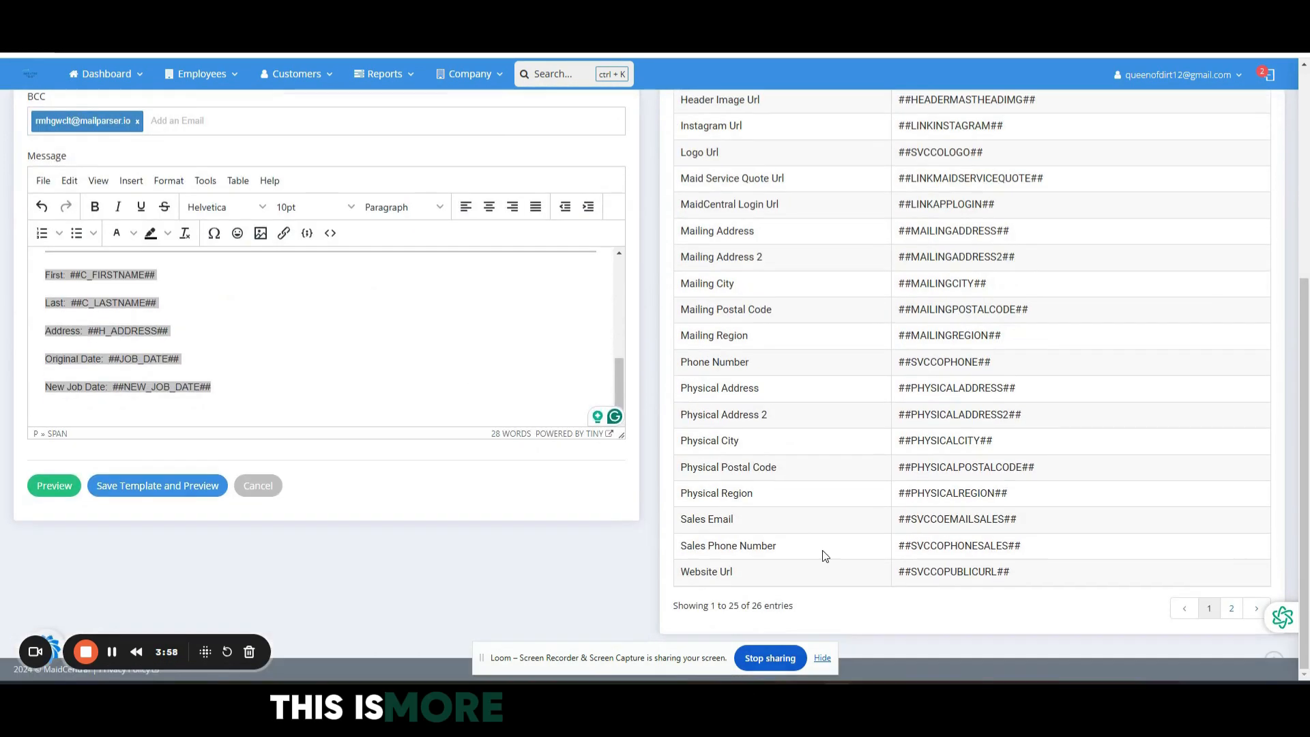
scroll(947, 511, up, 5)
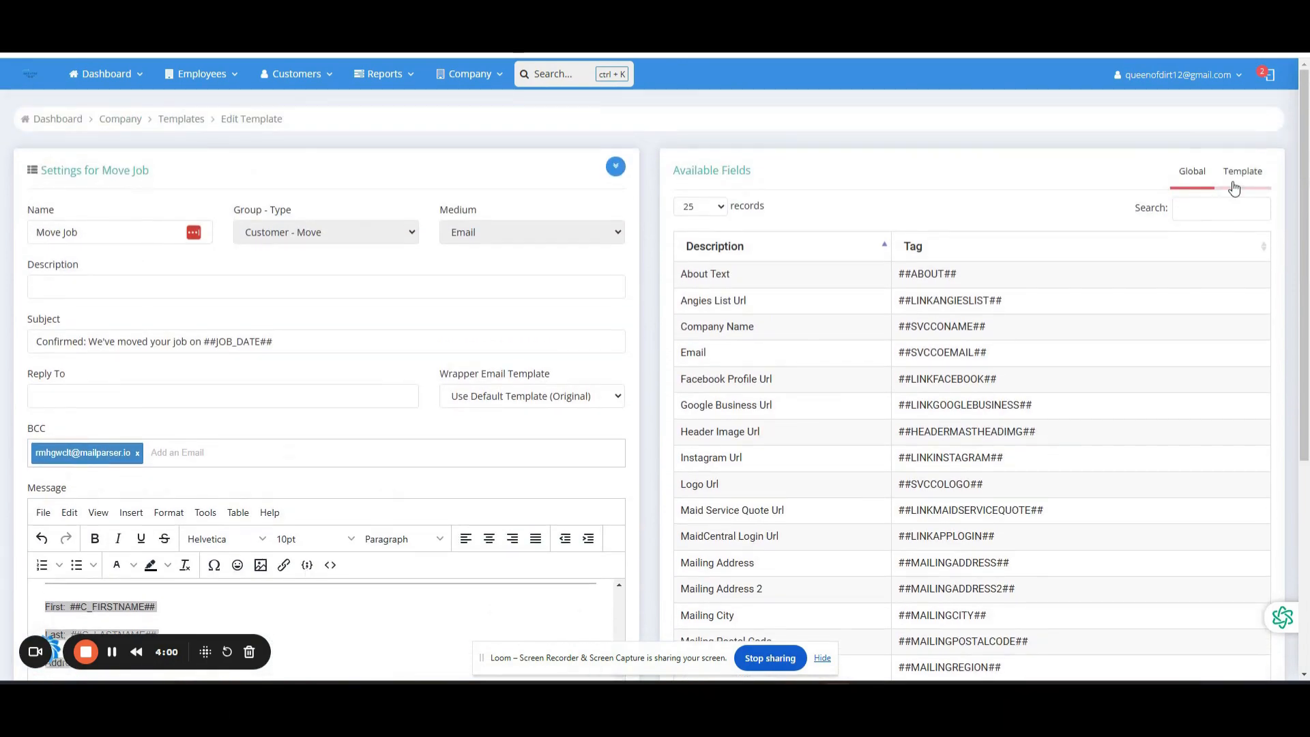
click(1241, 171)
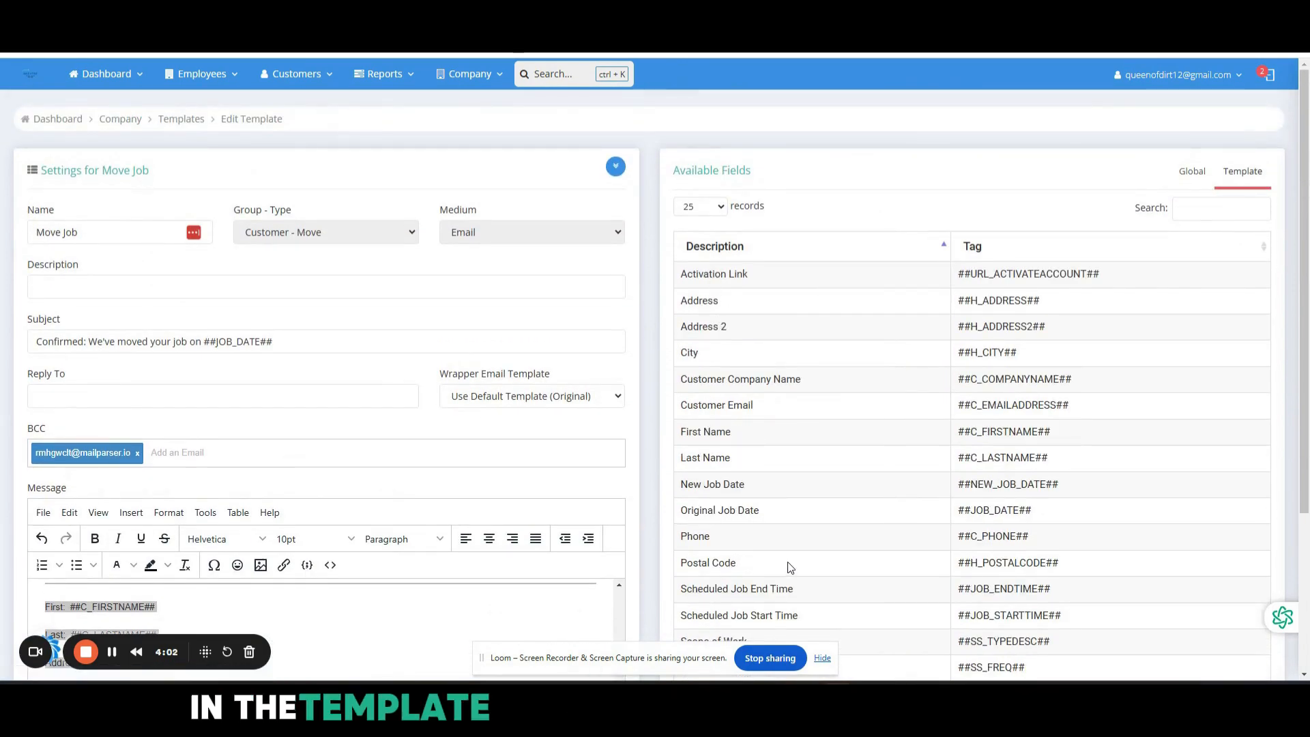
Step: Save the Move Job template, proofread the replacement fields in its preview, and return to the template editor
scroll(727, 535, down, 3)
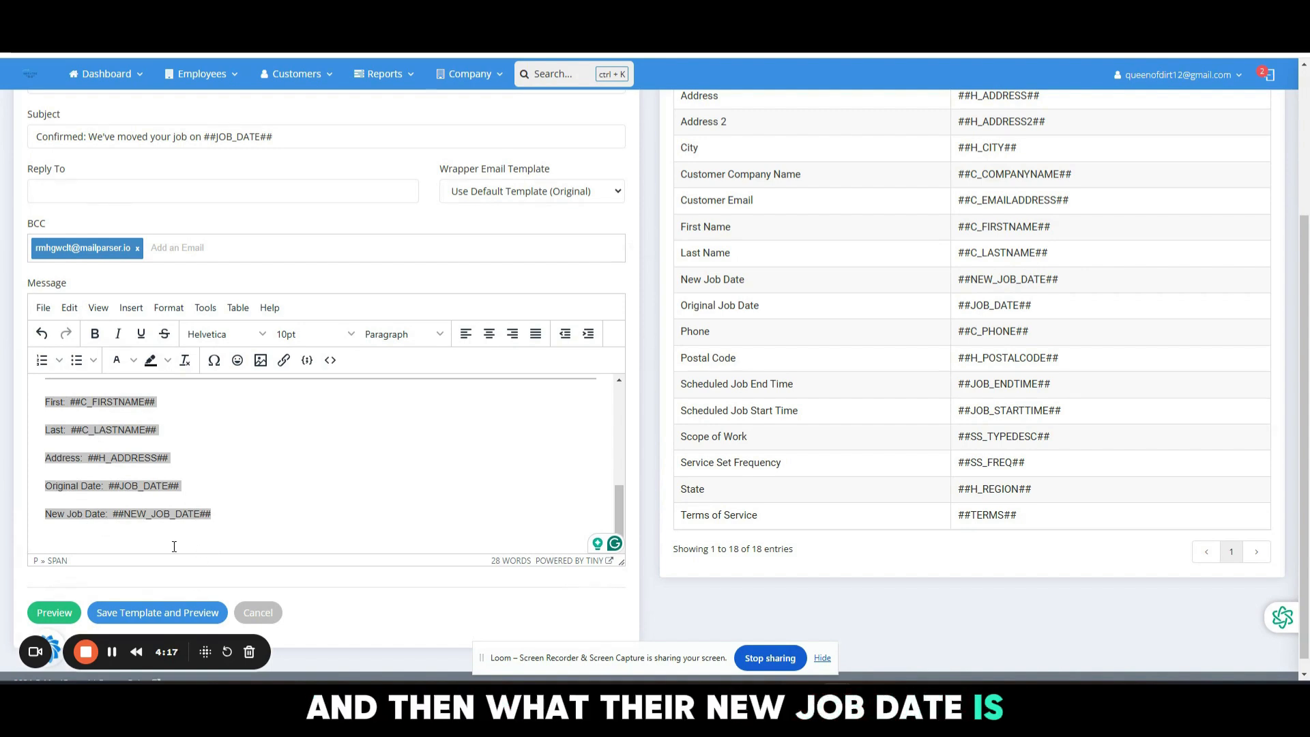
click(133, 612)
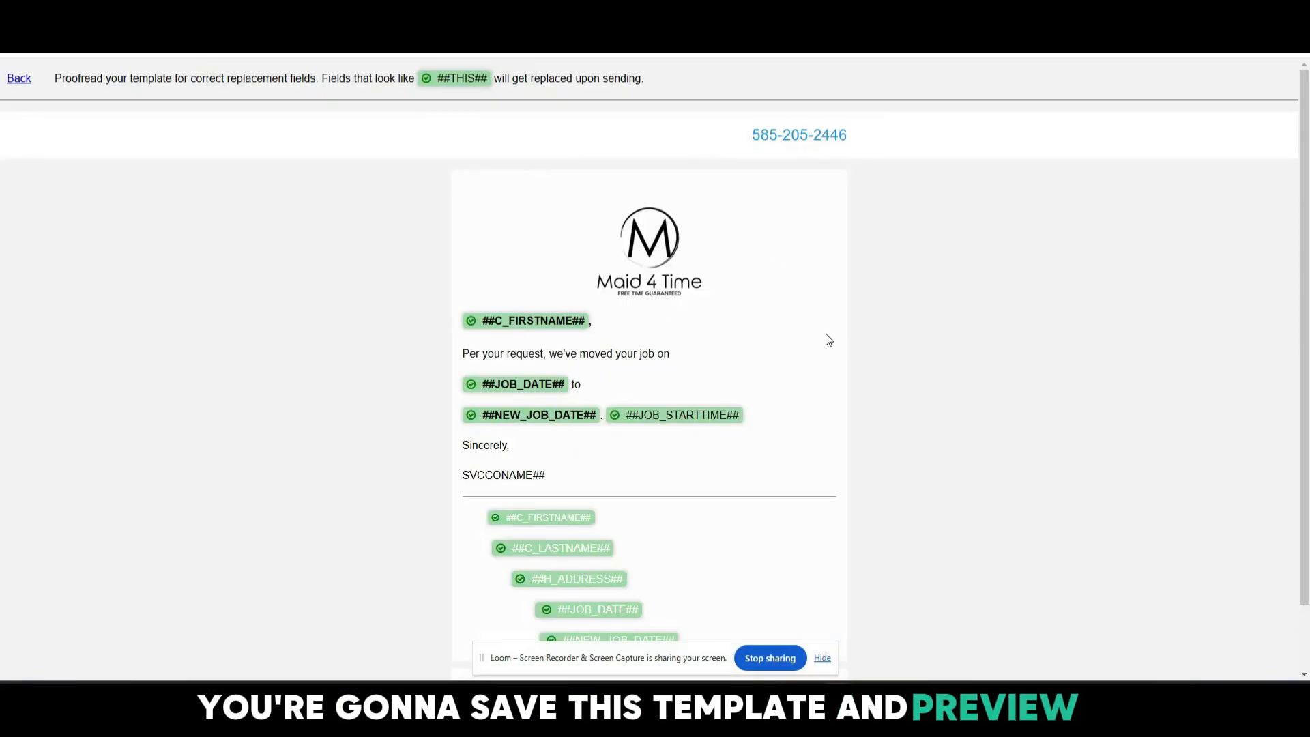
scroll(818, 334, down, 1)
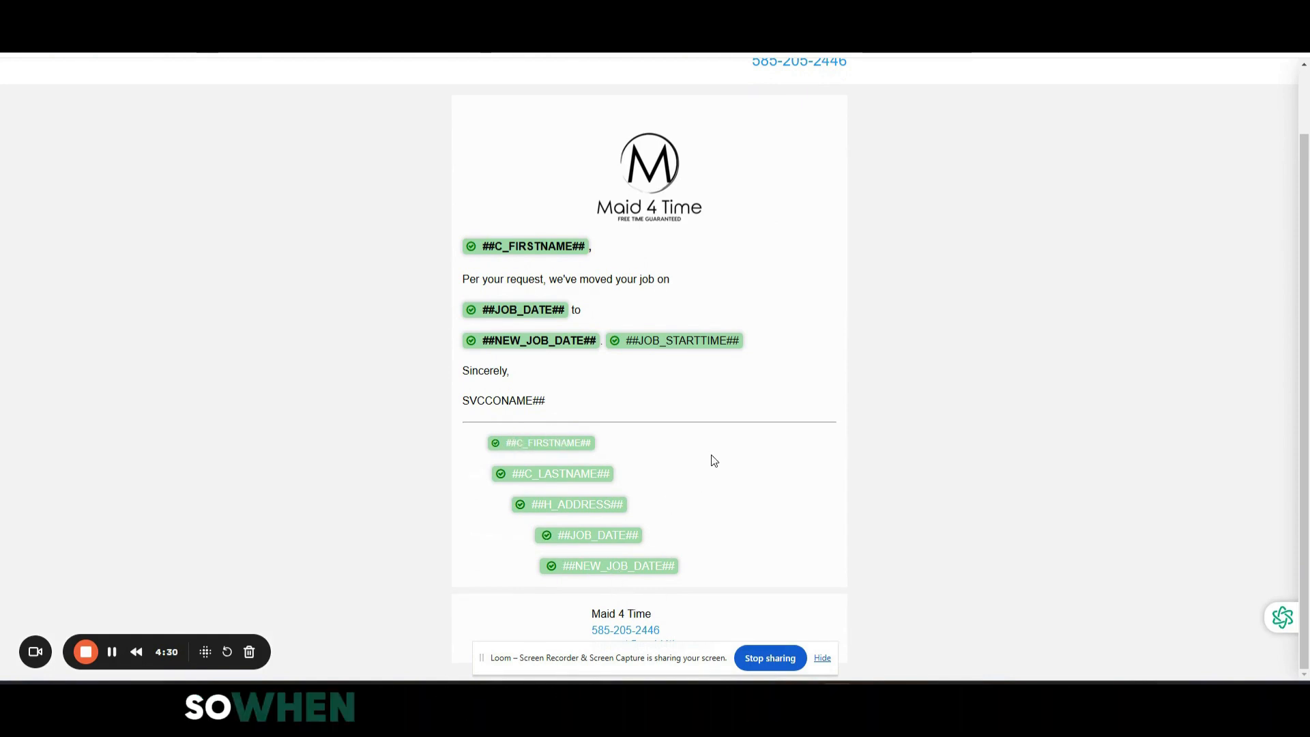
drag(471, 442, 726, 567)
drag(680, 397, 546, 230)
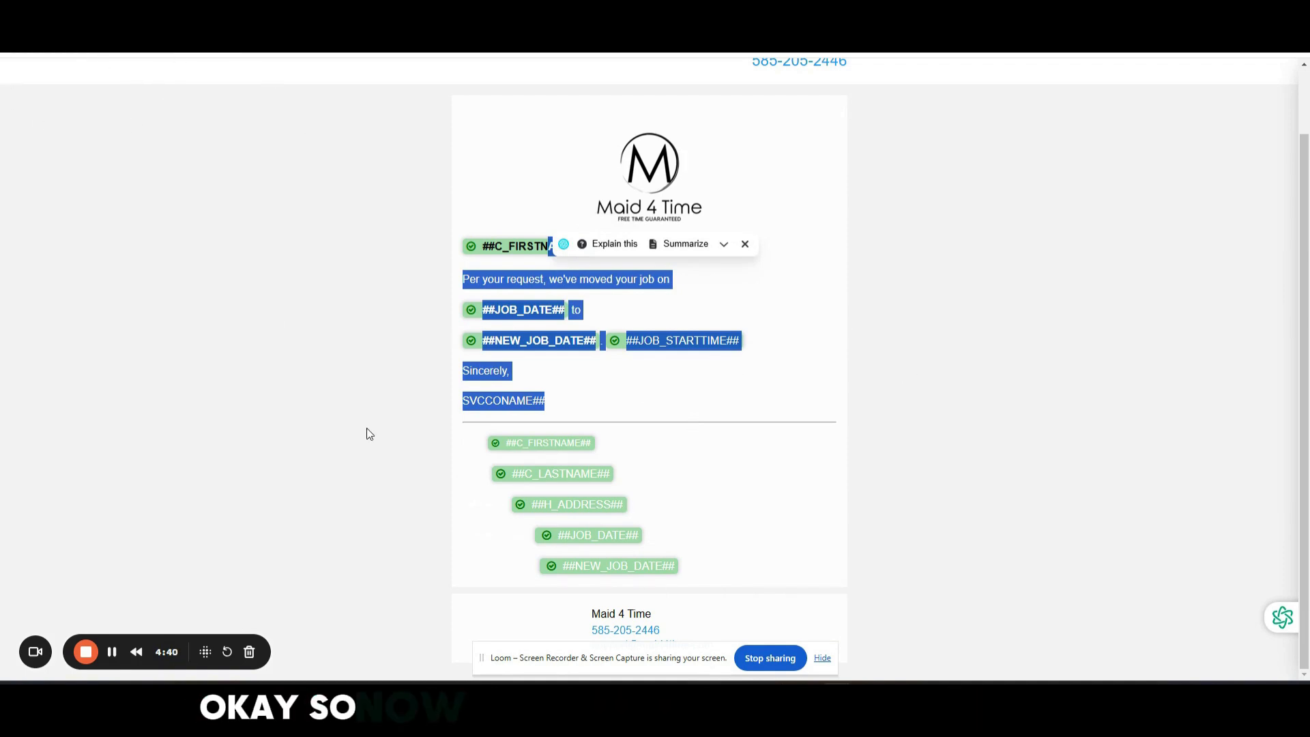
key(alt+Left)
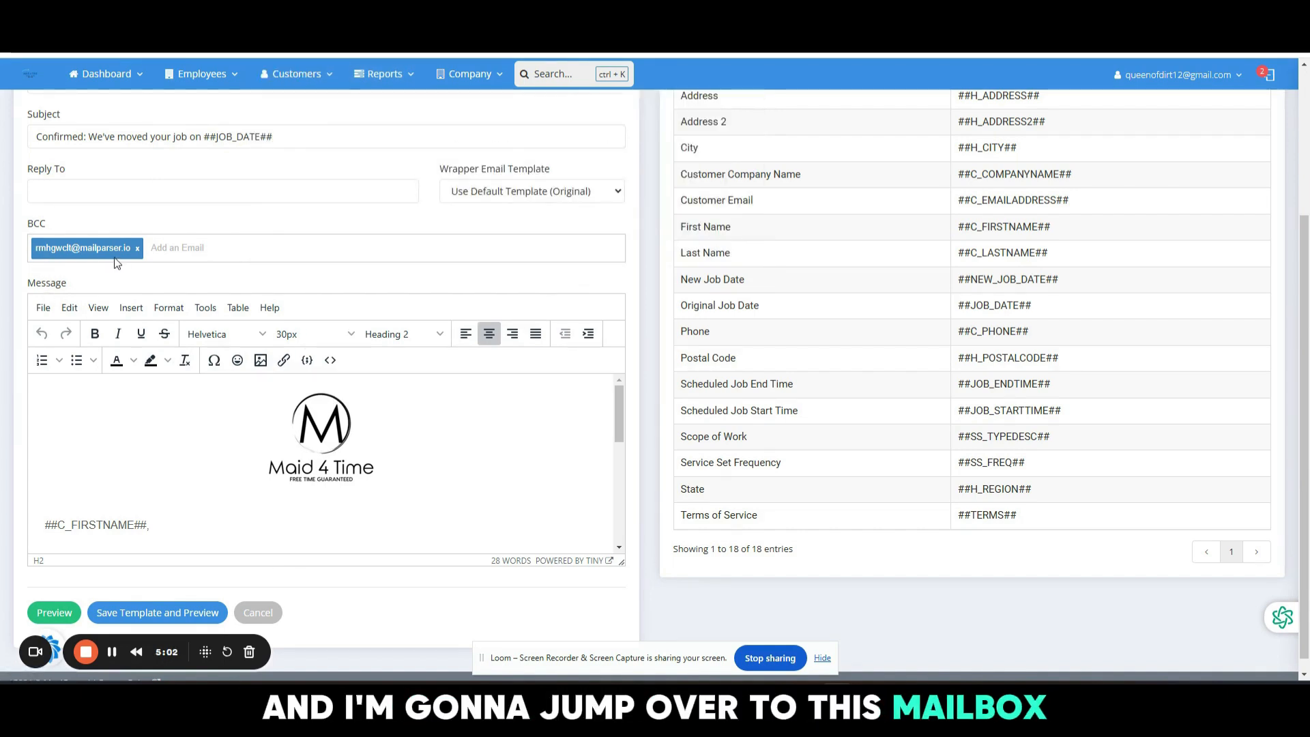
Step: Switch to Mailparser and go from the open MOVE JOB email to the overview of all inboxes
click(294, 38)
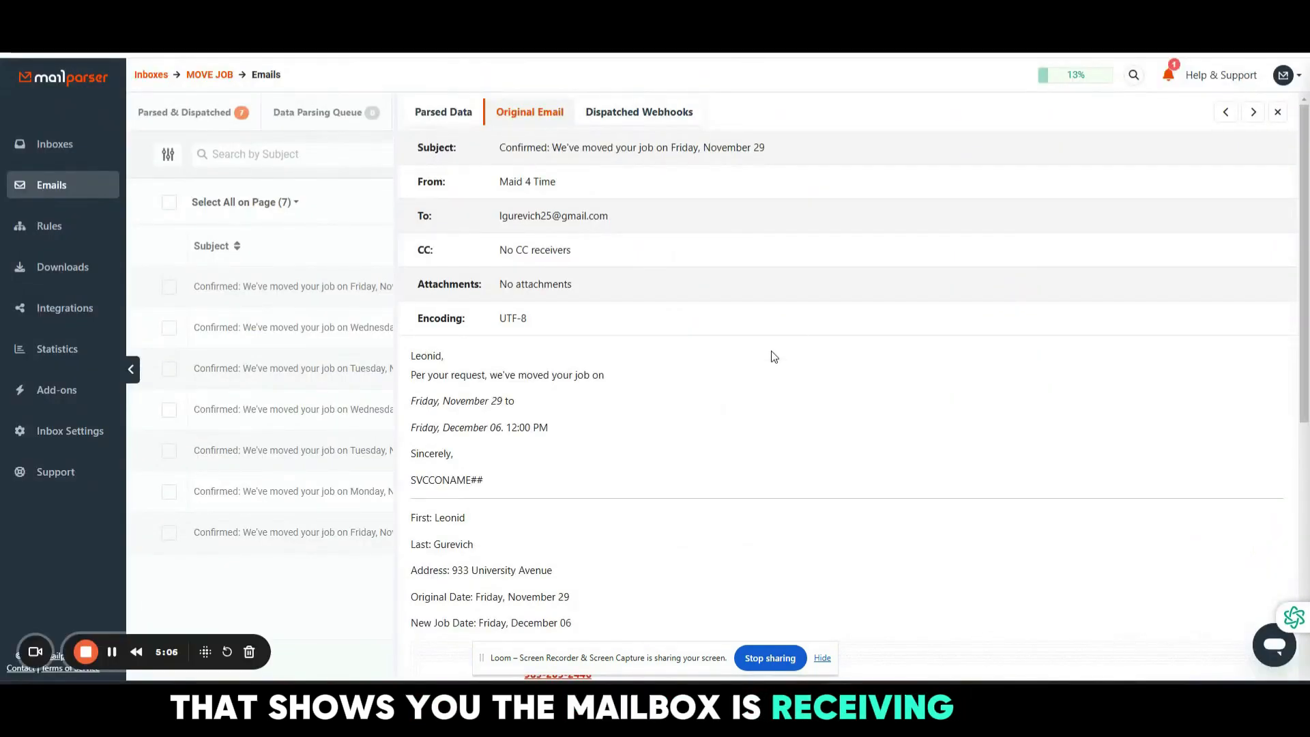
click(211, 75)
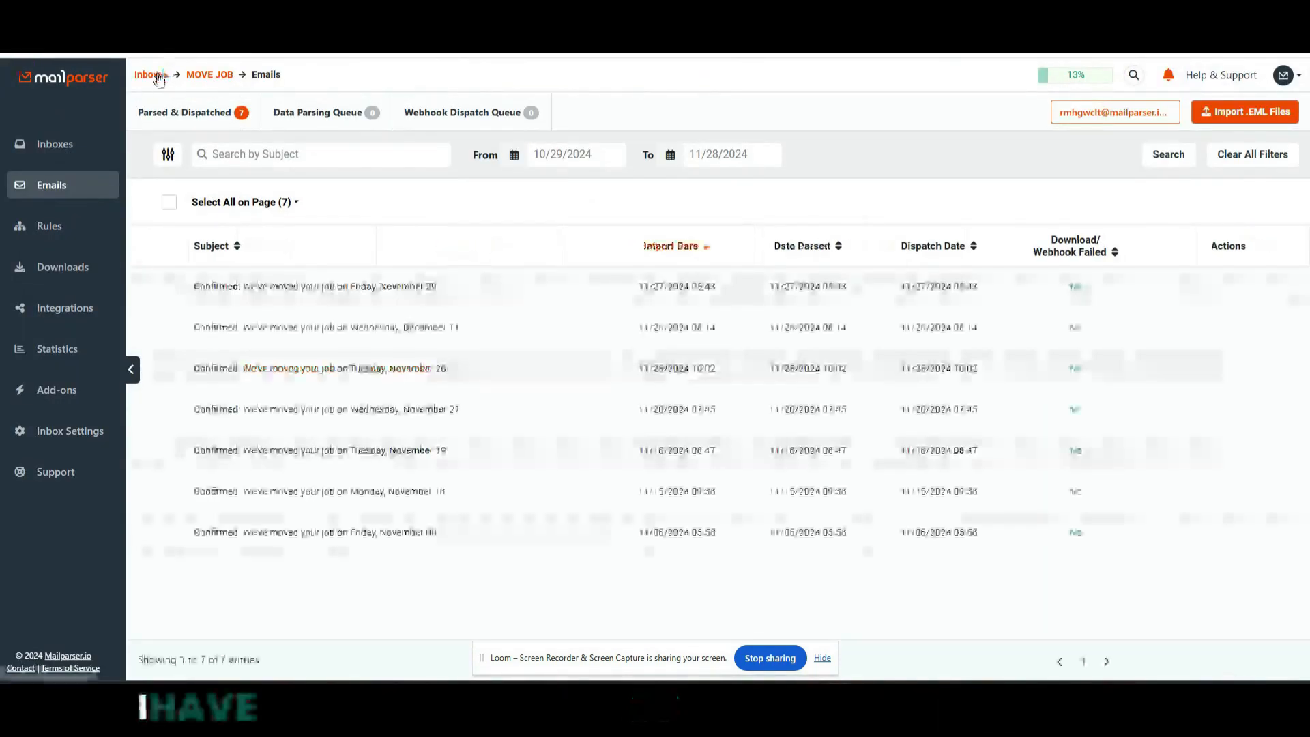
click(153, 75)
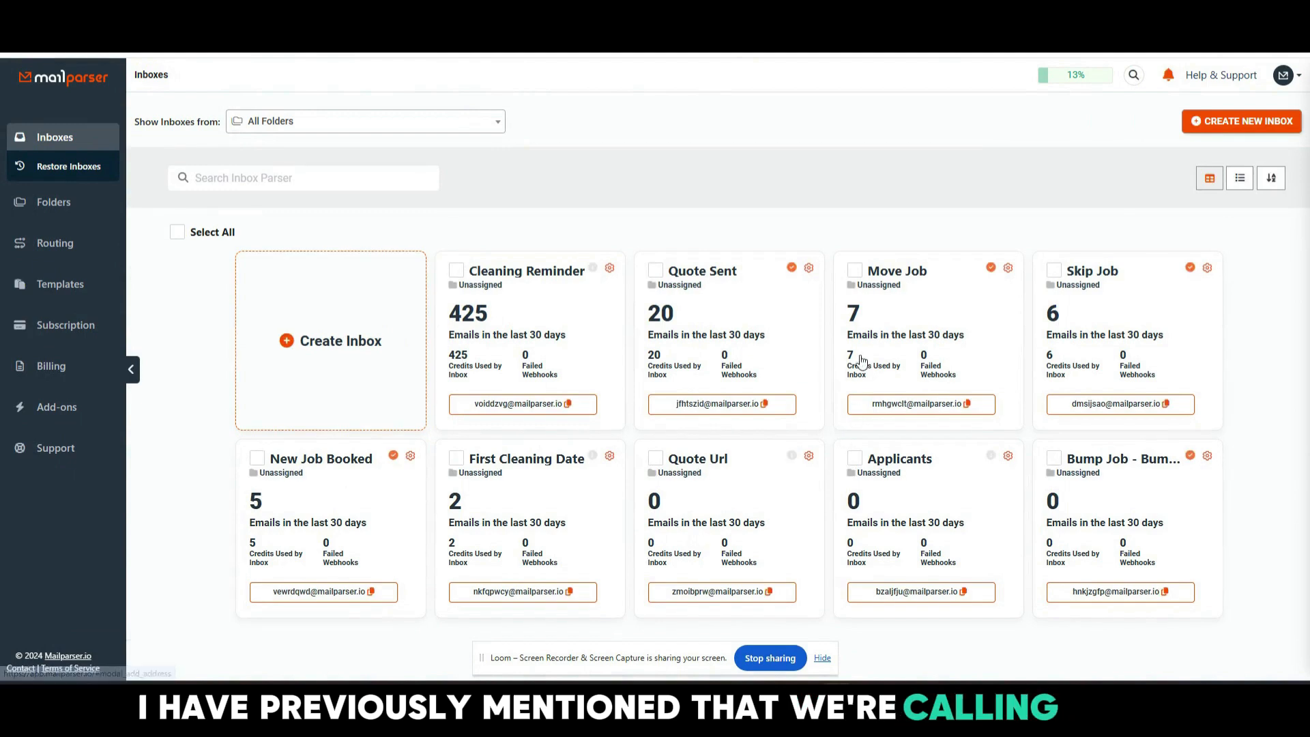
Step: Compare the Move Job inbox's address with the BCC address in the MaidCentral Move Job template, and return to the Mailparser inboxes
mouse_move(976, 337)
mouse_move(1071, 367)
mouse_move(924, 320)
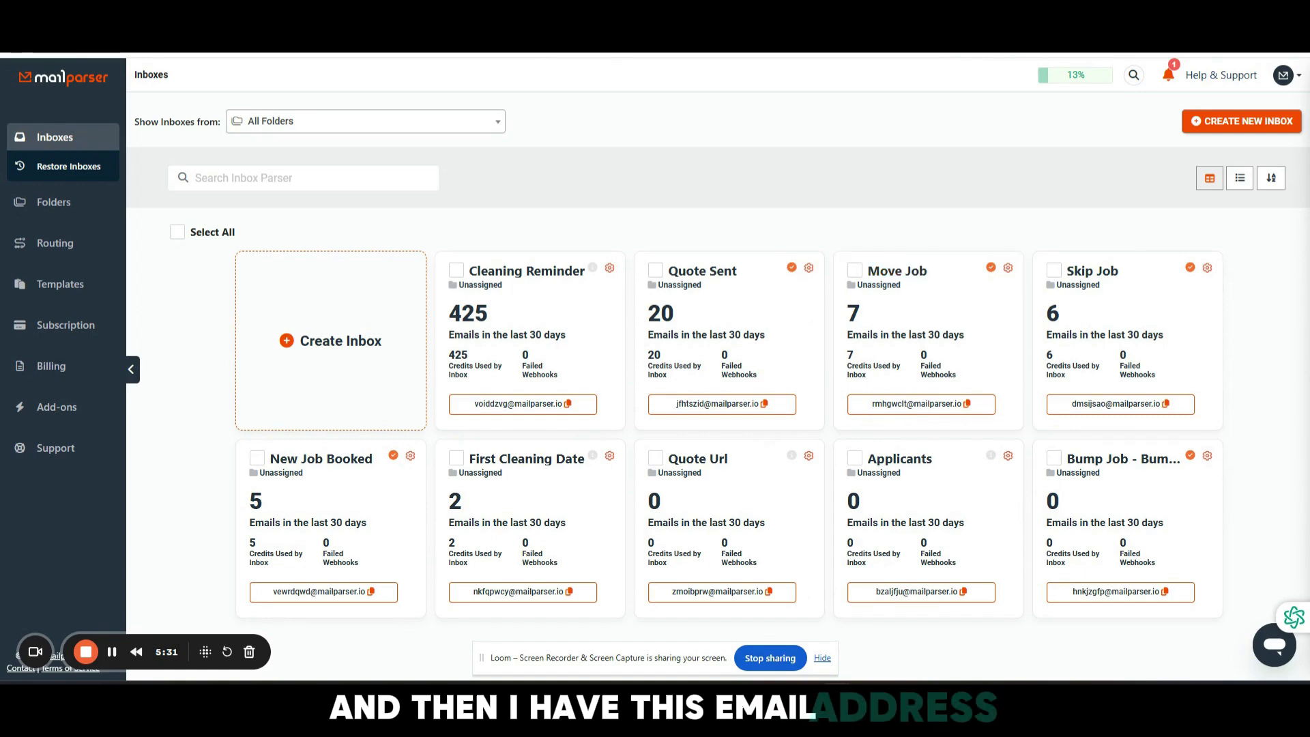
key(ctrl+Tab)
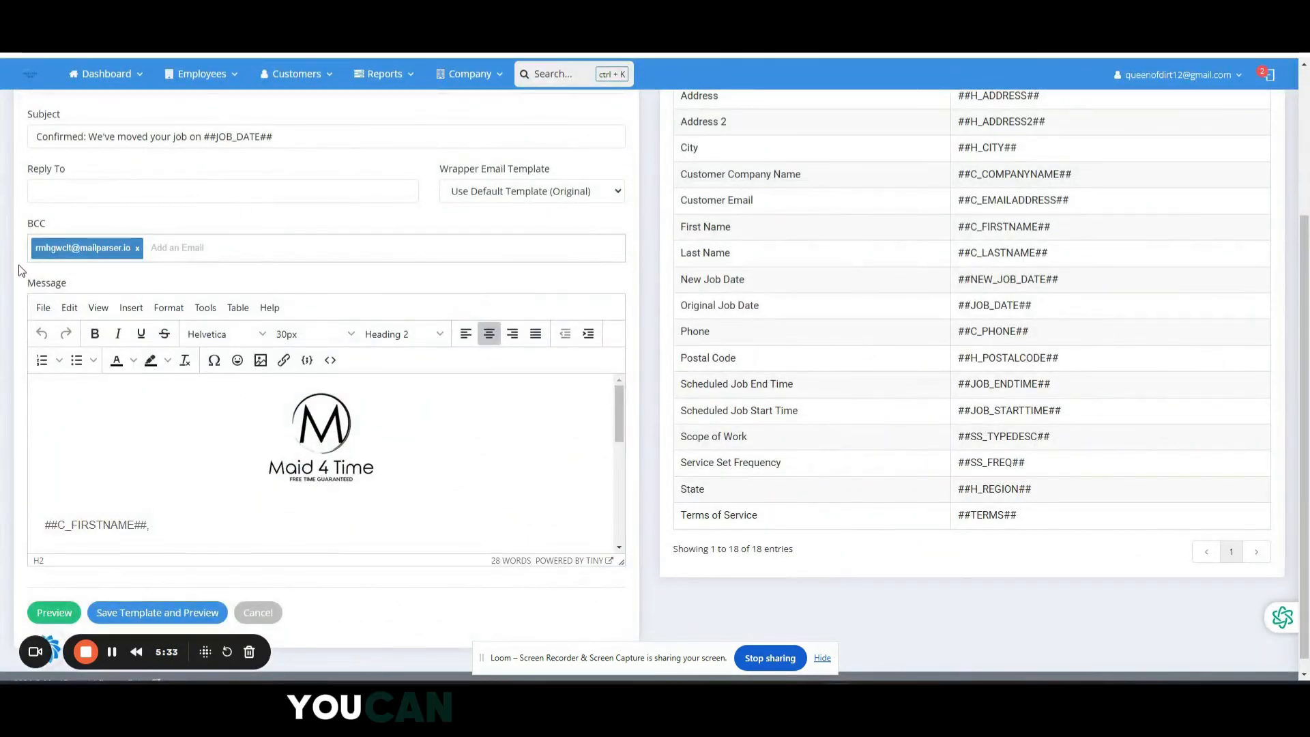
key(ctrl+shift+Tab)
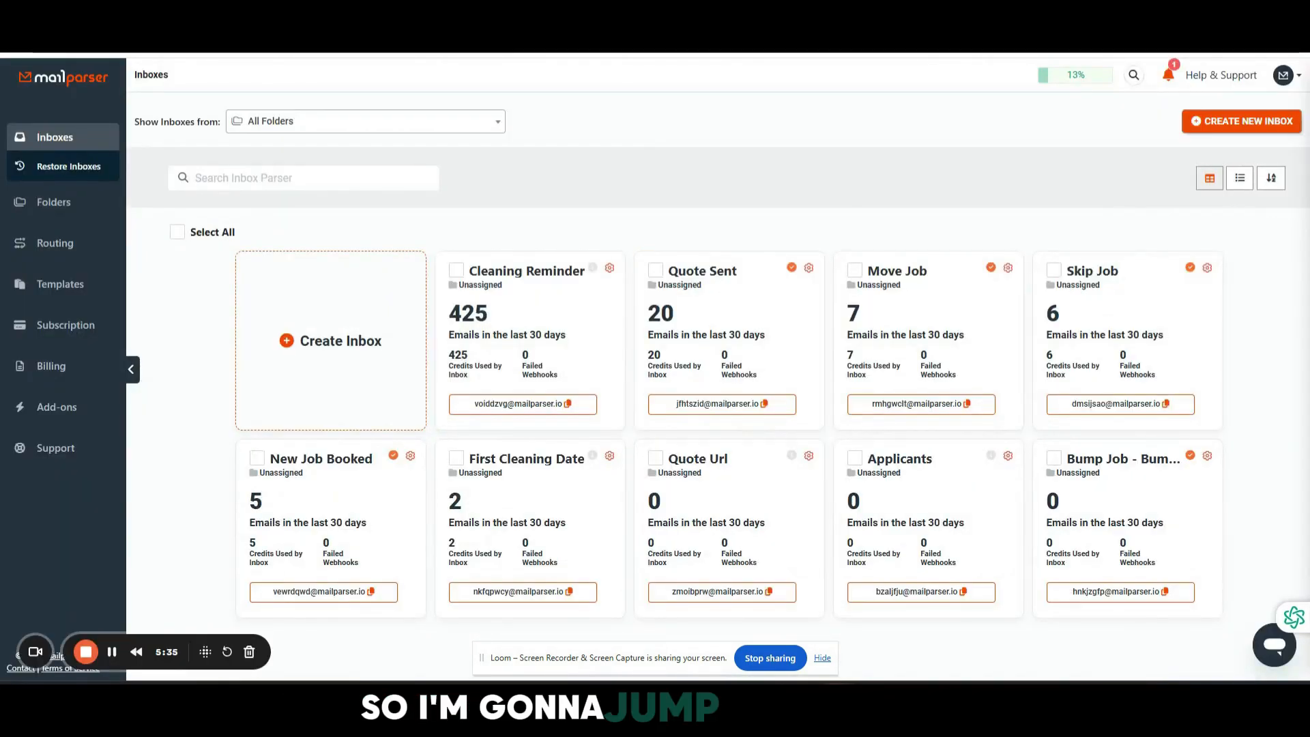
Step: Open the Move Job email about Friday, November 29 and read through its original version, including the customer, address and date lines
click(965, 338)
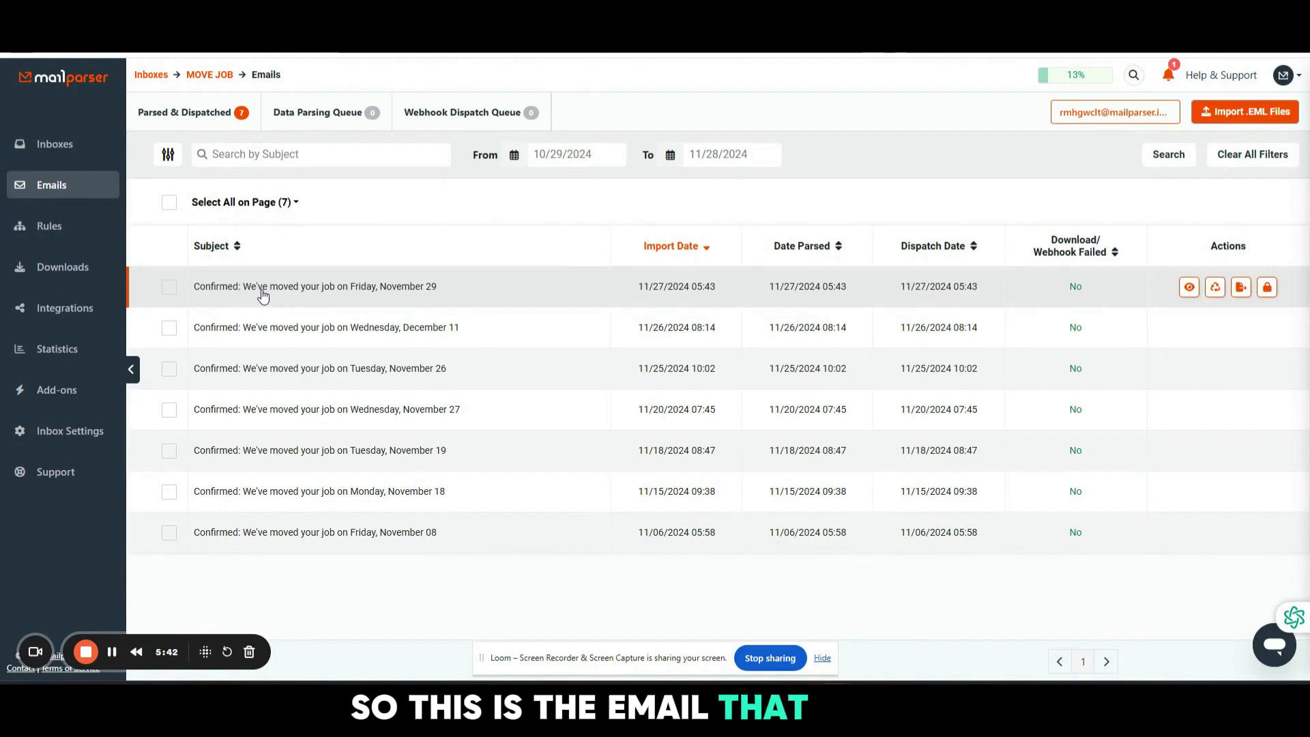
click(366, 286)
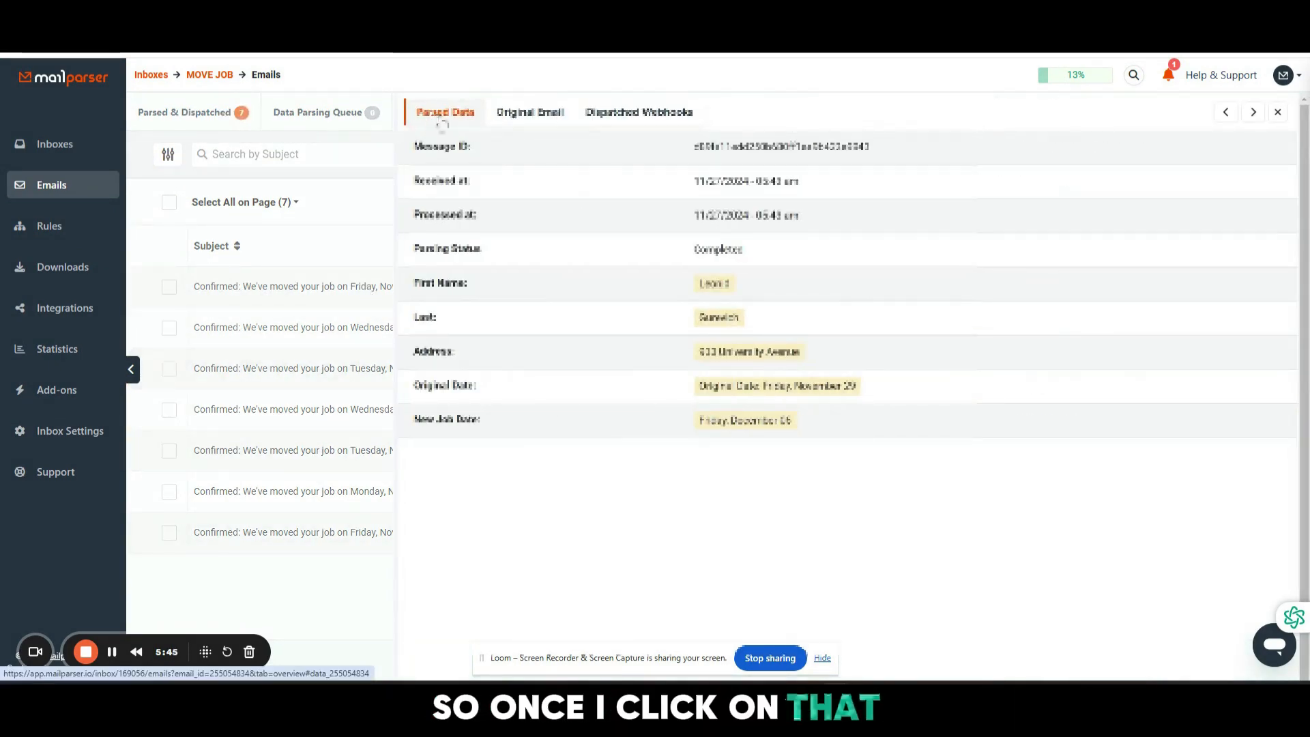
click(506, 120)
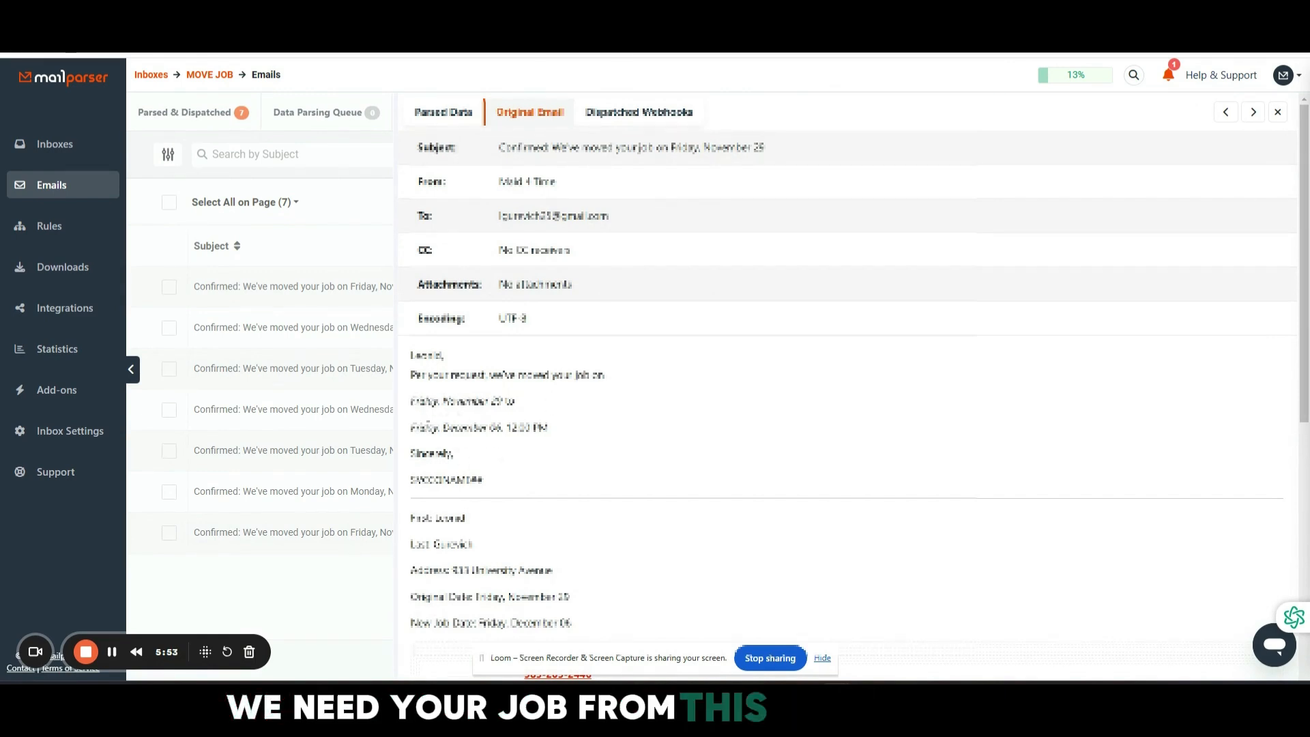
scroll(417, 377, down, 2)
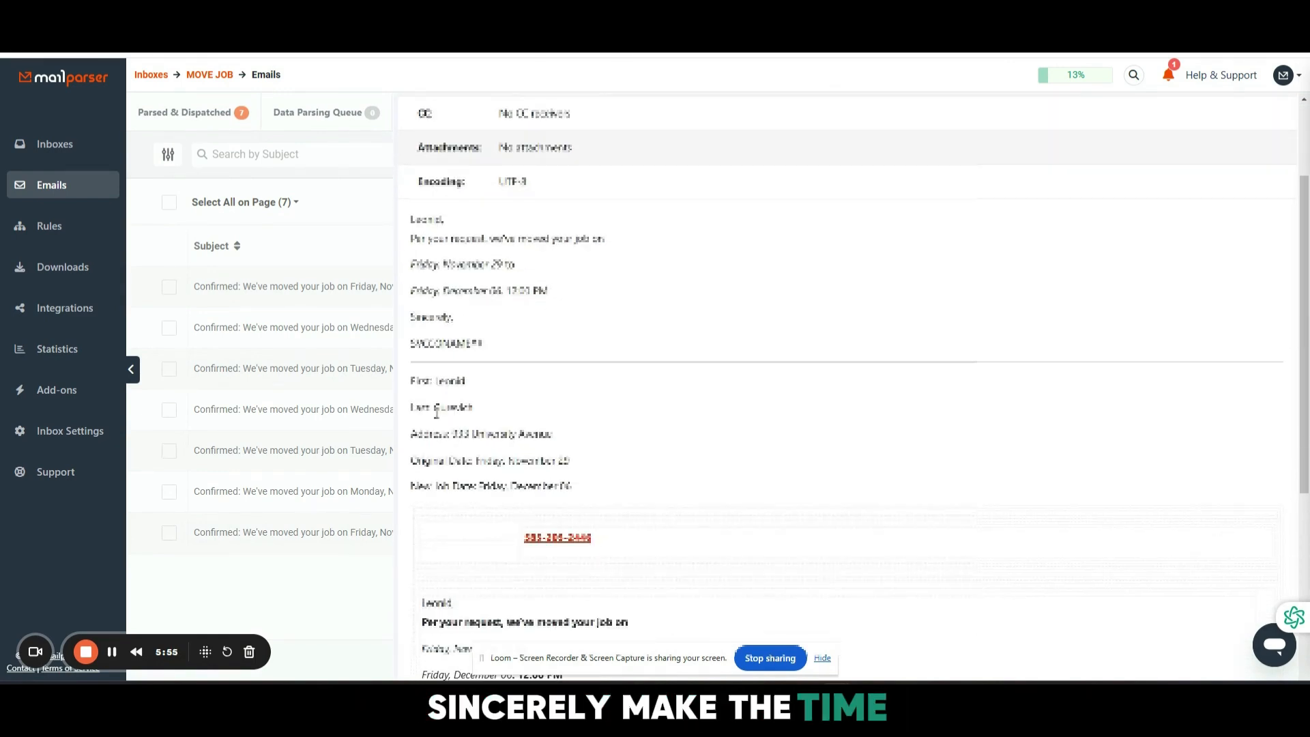
drag(417, 377, 667, 471)
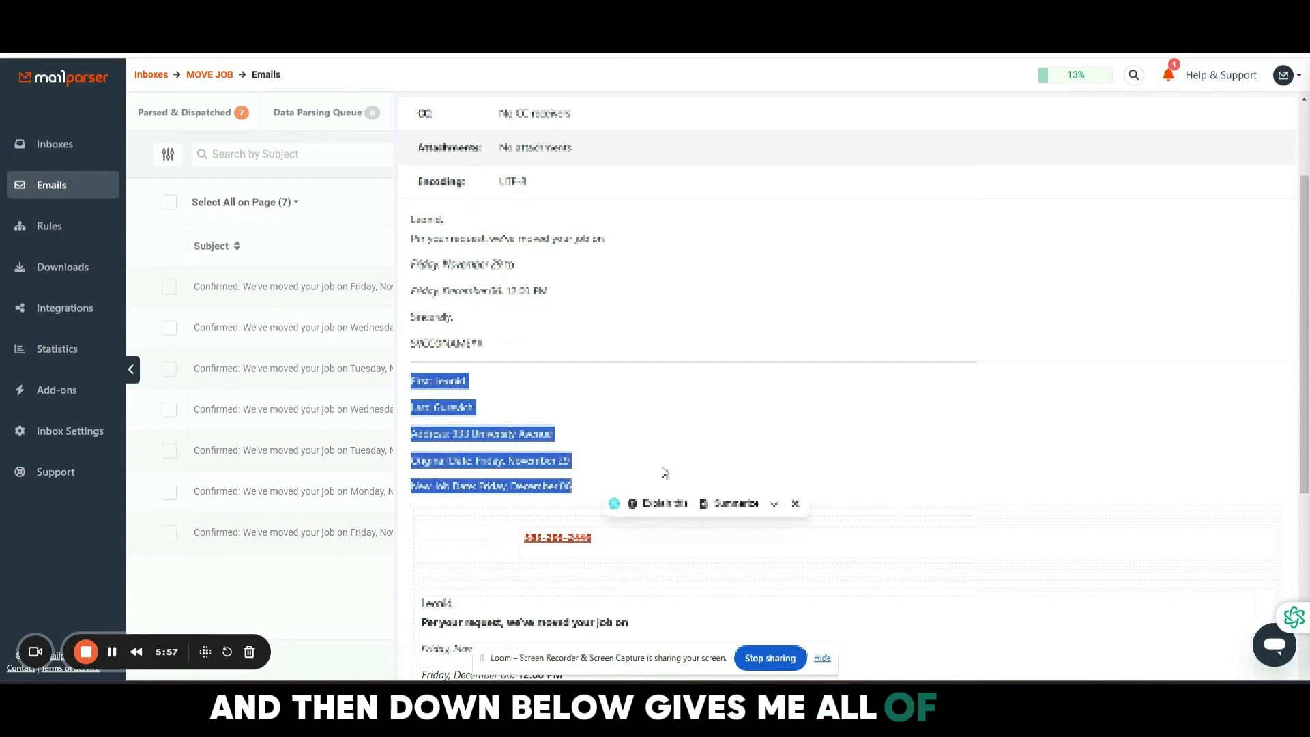
scroll(684, 396, down, 1)
scroll(614, 339, down, 2)
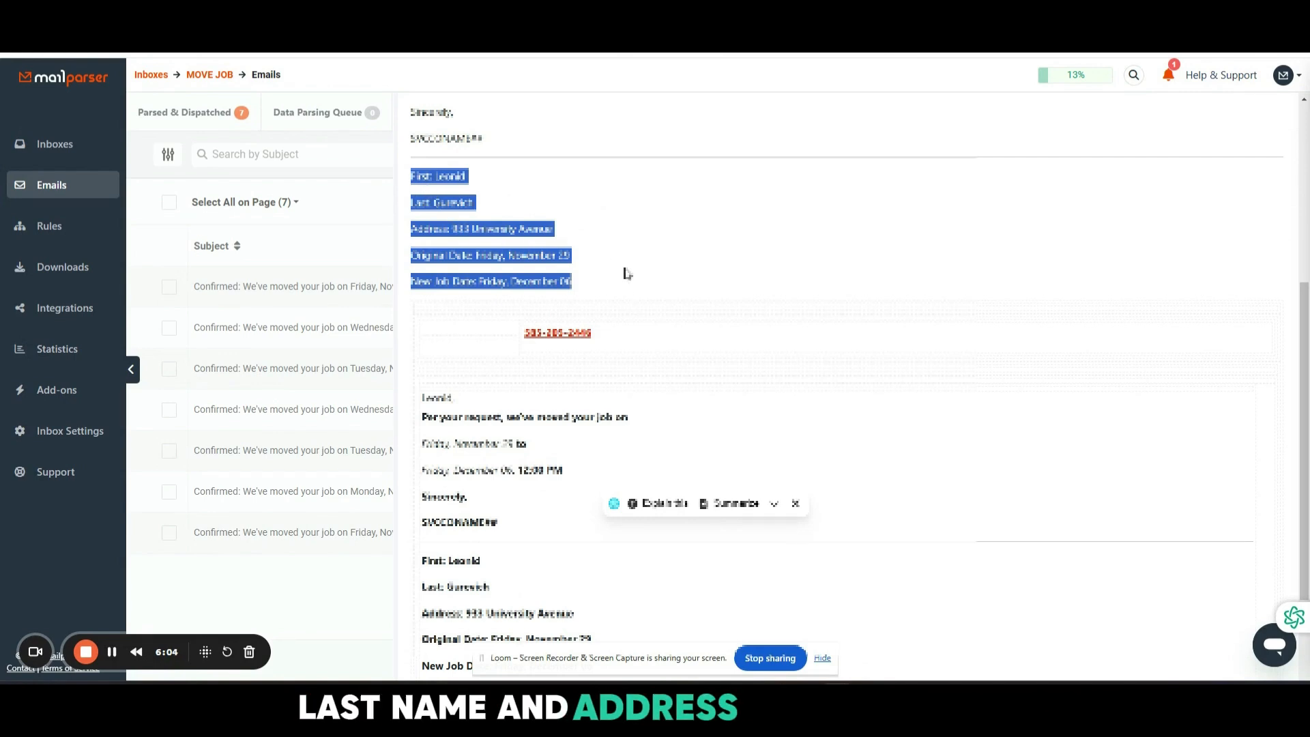
scroll(758, 362, down, 2)
scroll(757, 365, down, 1)
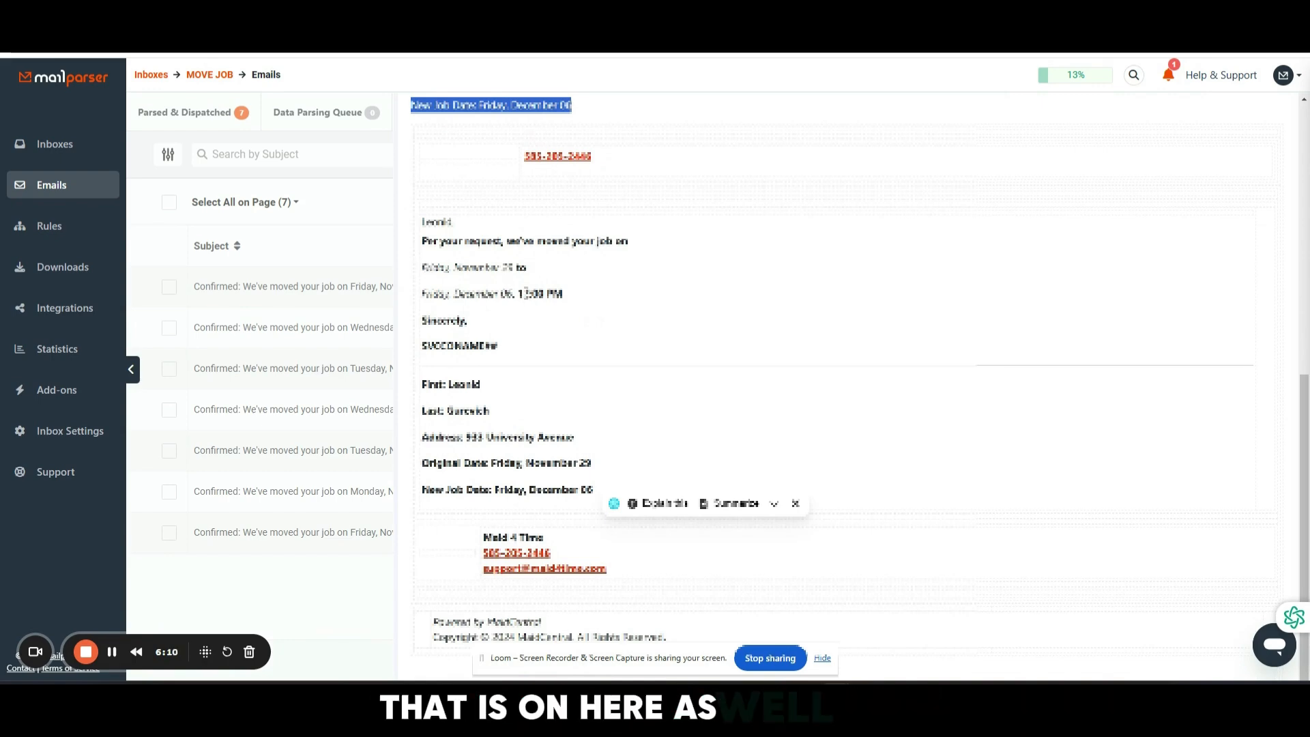
scroll(638, 334, up, 8)
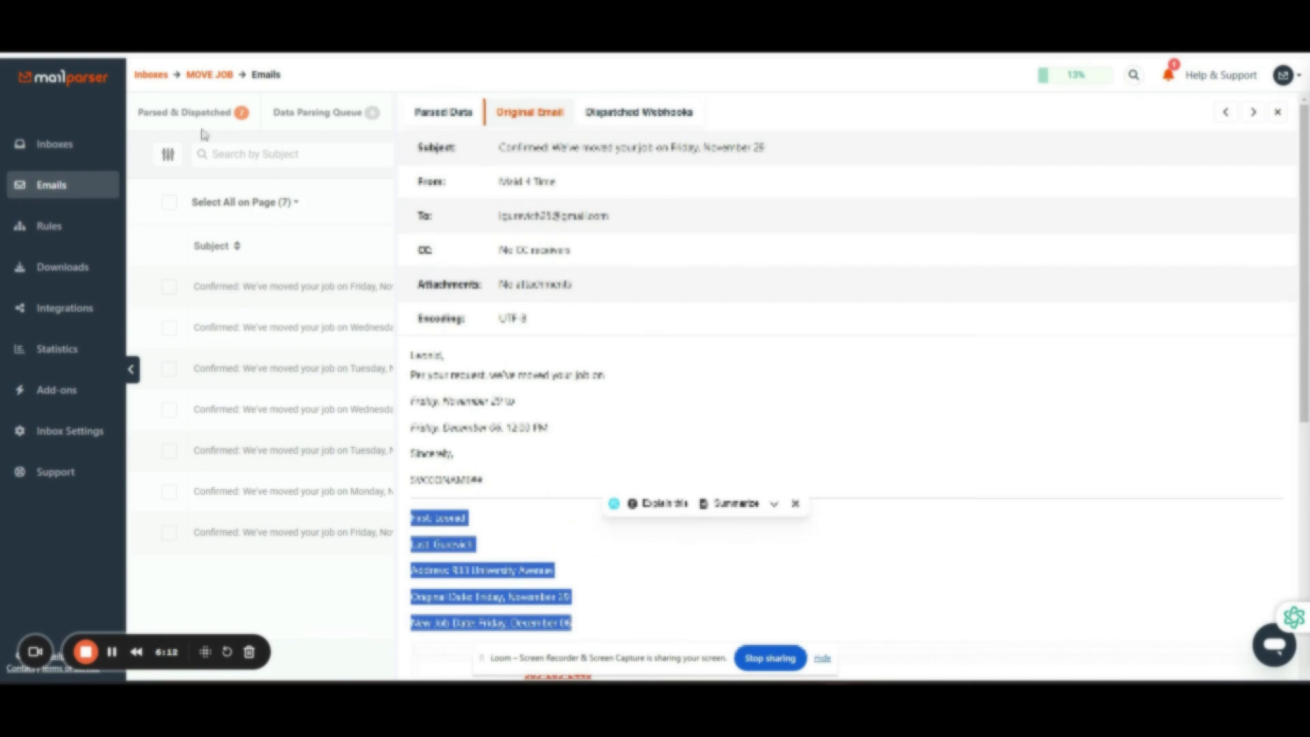
Step: Leave the email for the overview of all inboxes, reopen the Move Job inbox and show its parsing rules
click(199, 77)
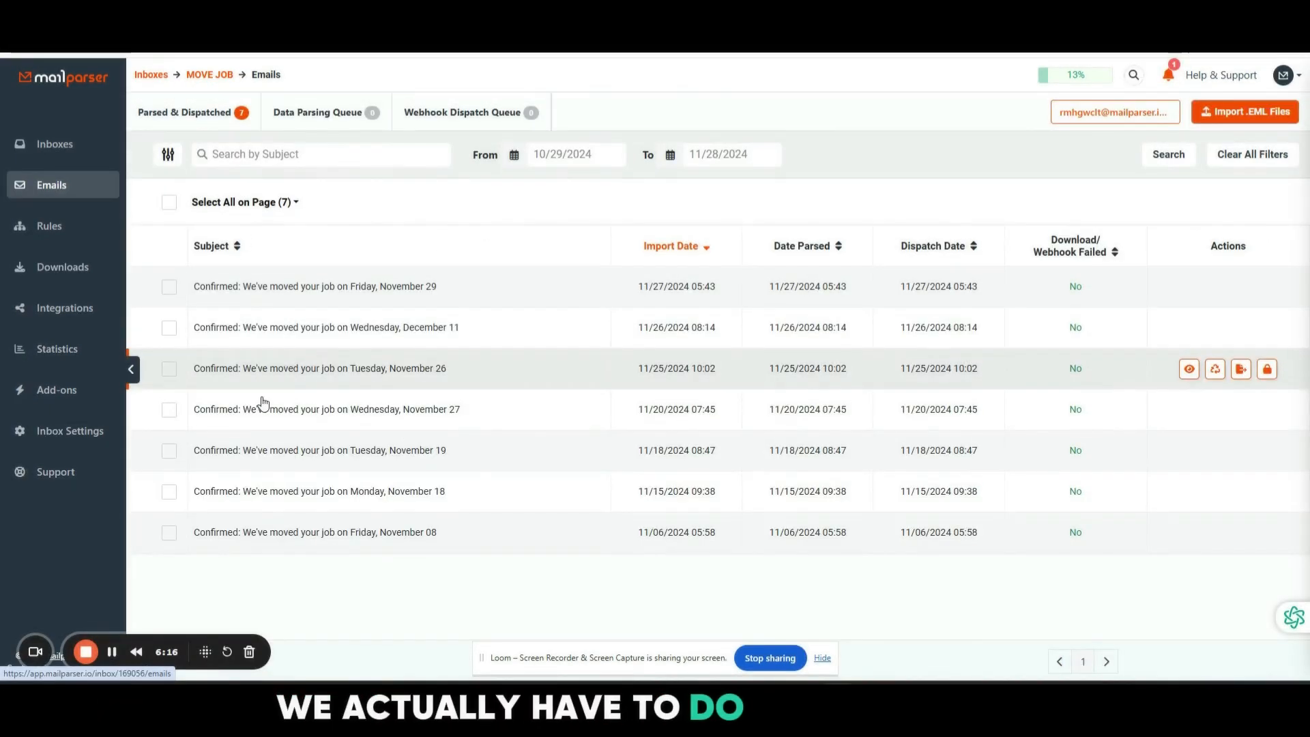
click(163, 77)
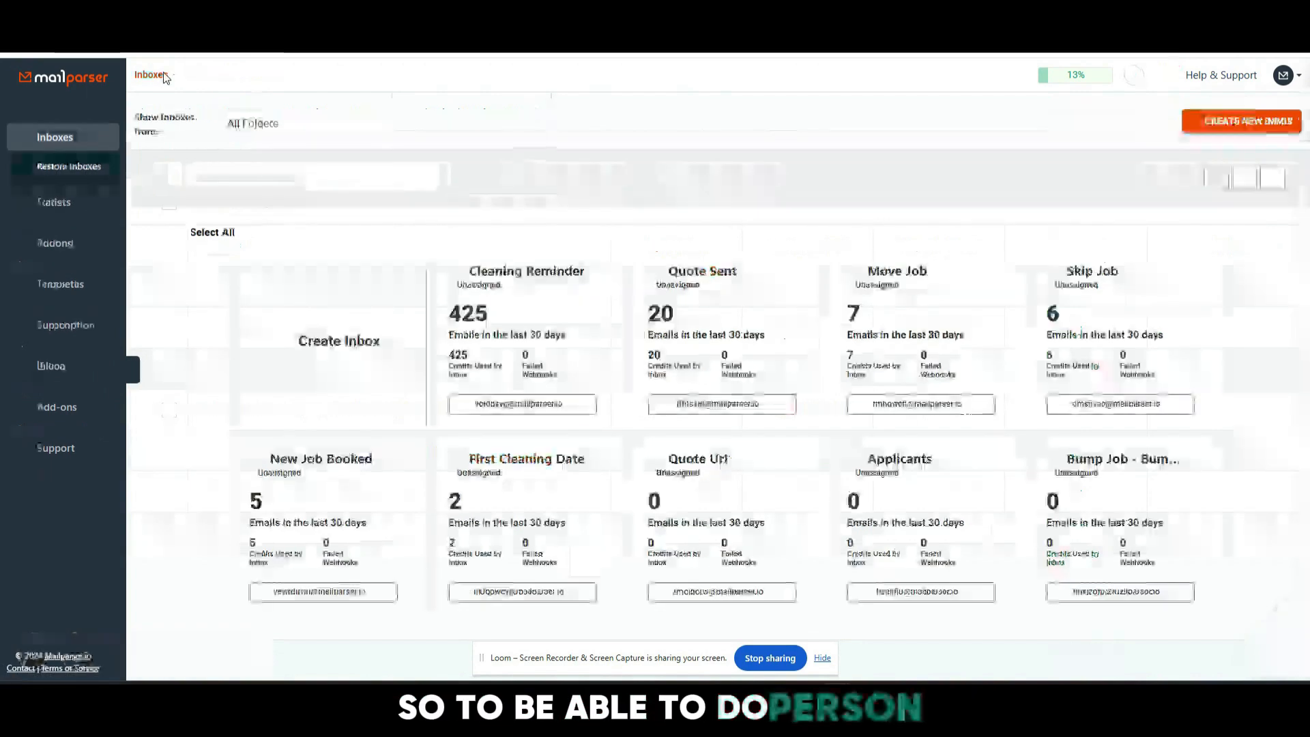
click(916, 324)
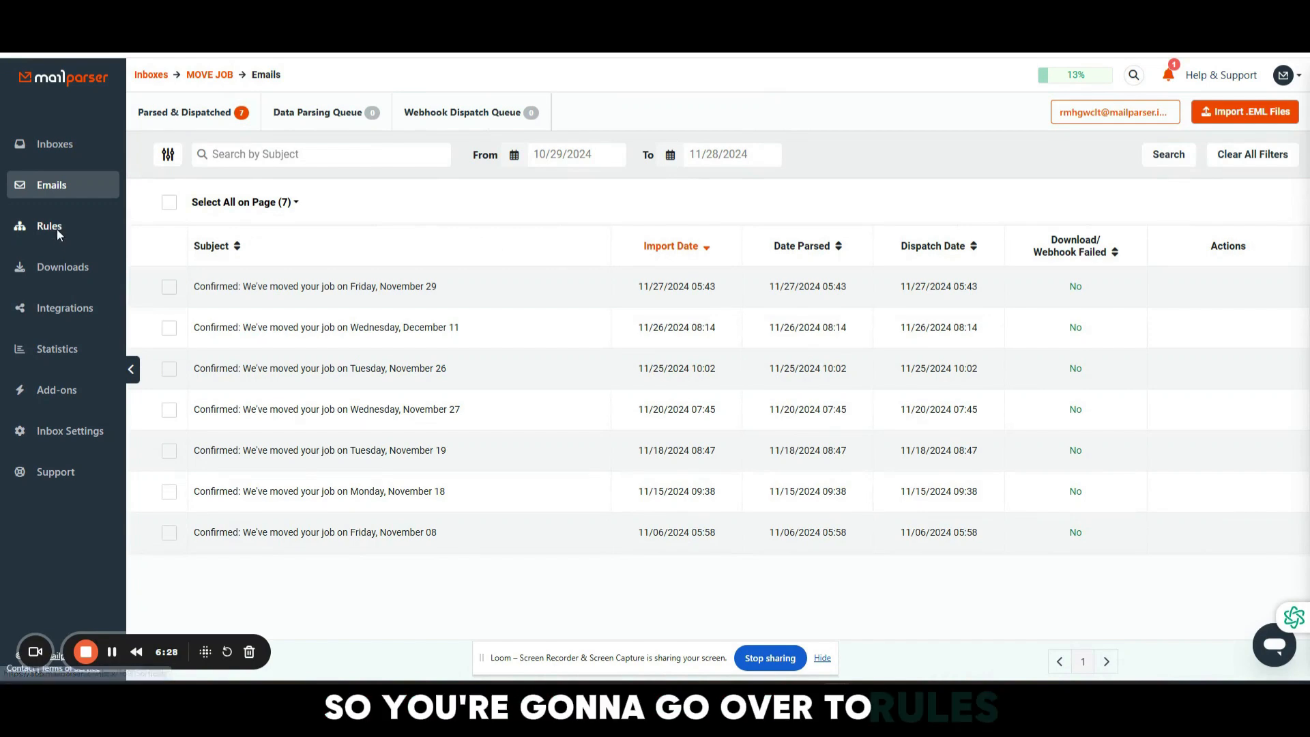
click(58, 232)
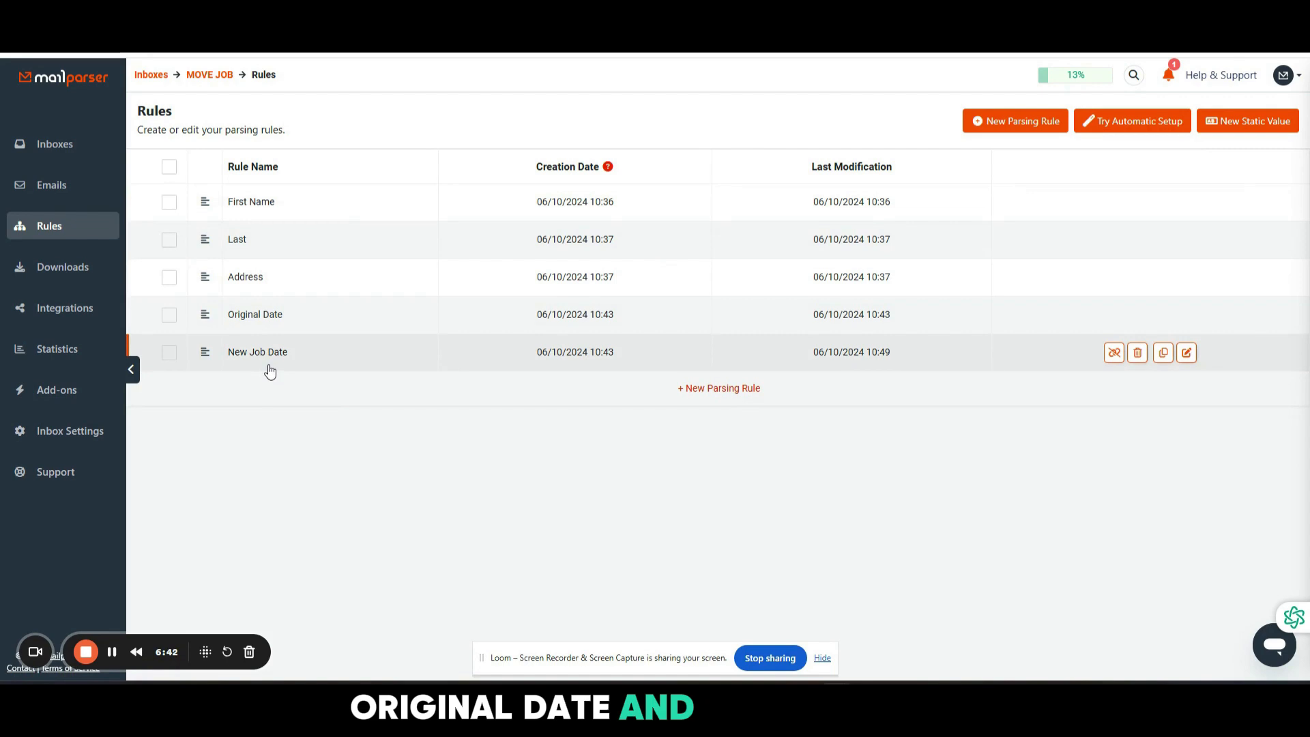
Step: Switch to the MaidCentral template, highlight the white First to New Job Date lines ending the message, and return to the Mailparser rules
click(320, 13)
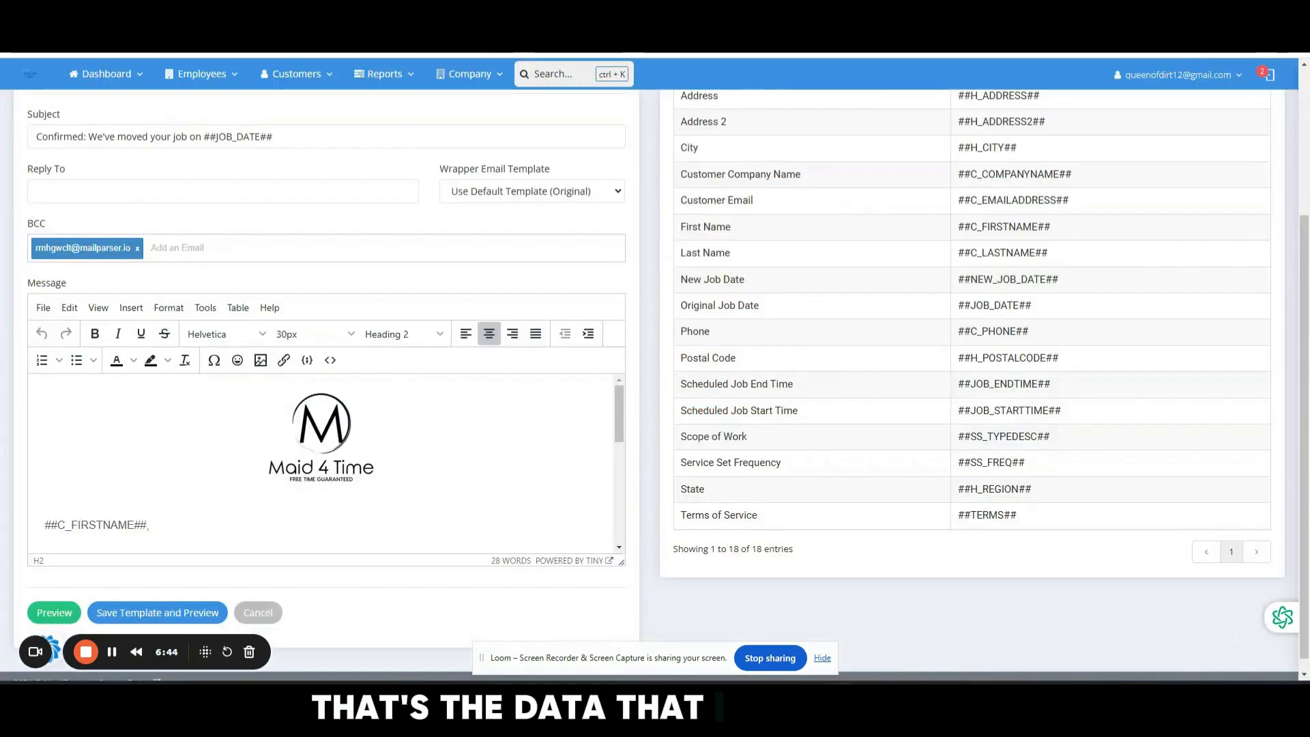
scroll(105, 527, down, 5)
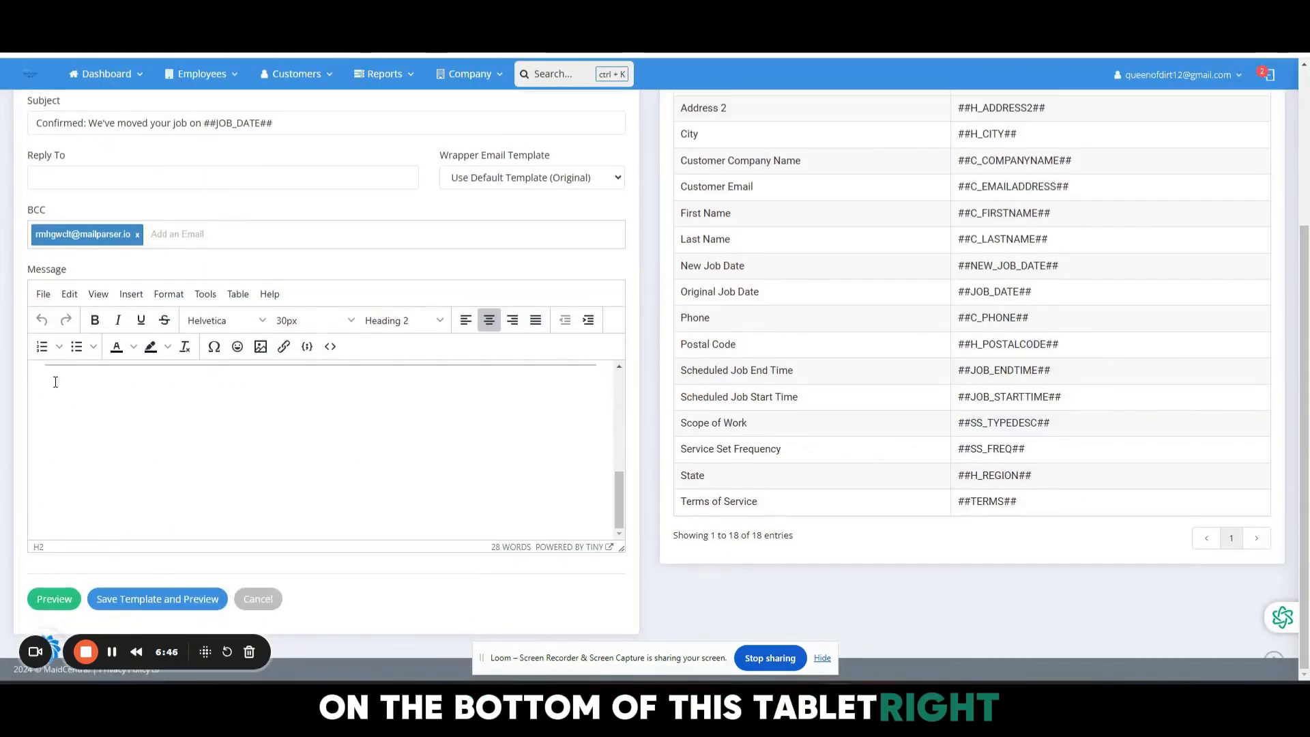
drag(35, 380, 232, 531)
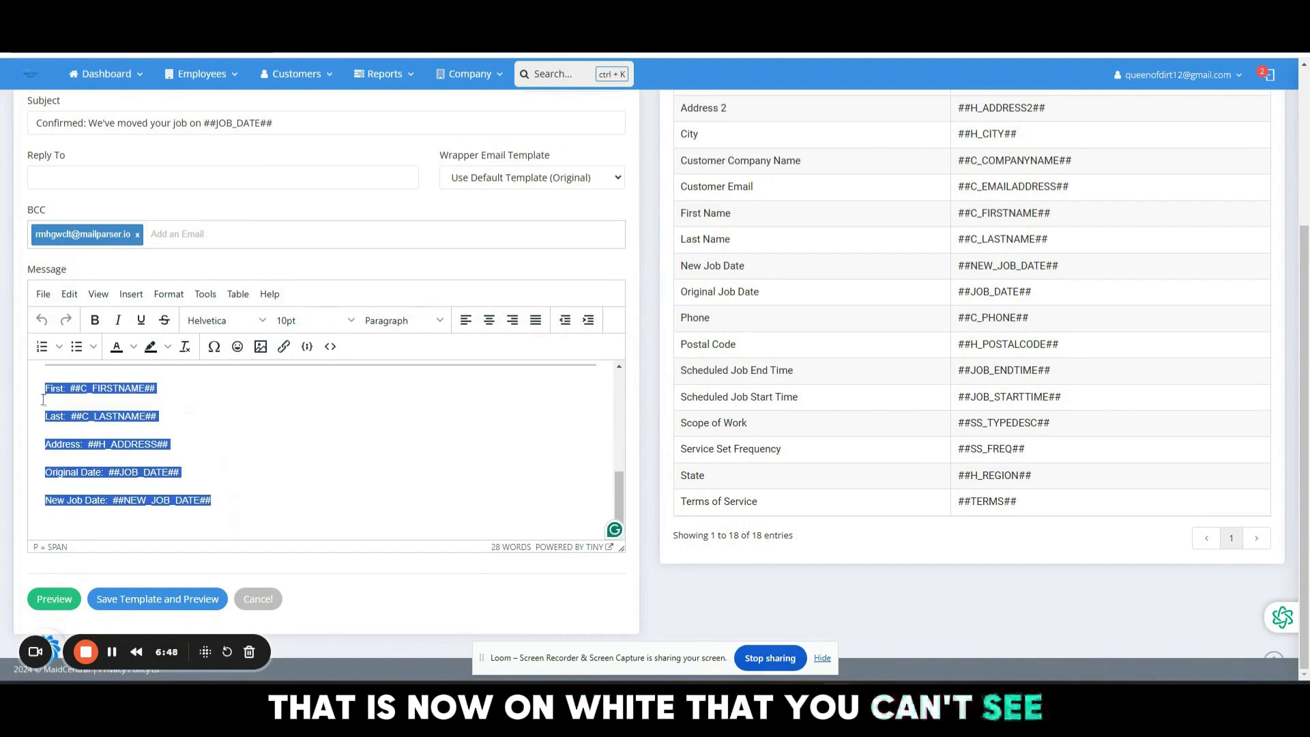
click(361, 17)
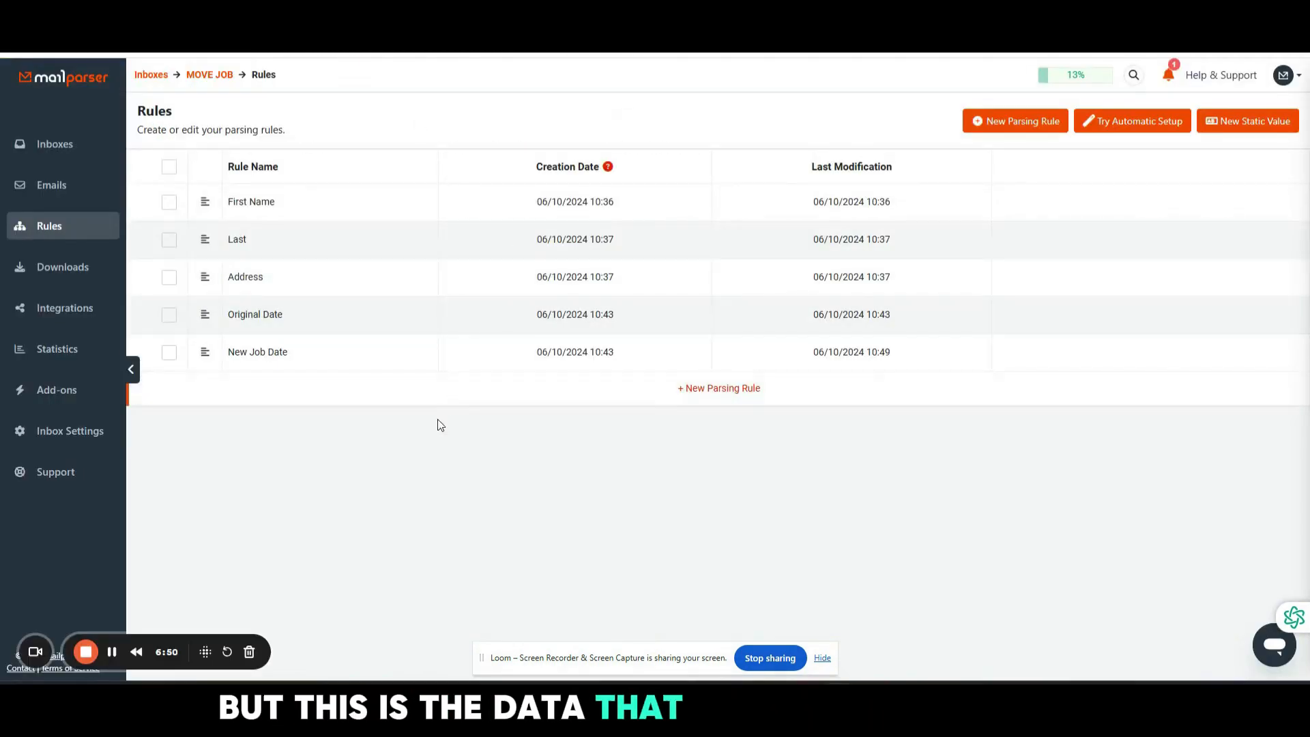
Step: Open the First Name parsing rule and examine how its start position is found by the text match after "First:"
click(288, 201)
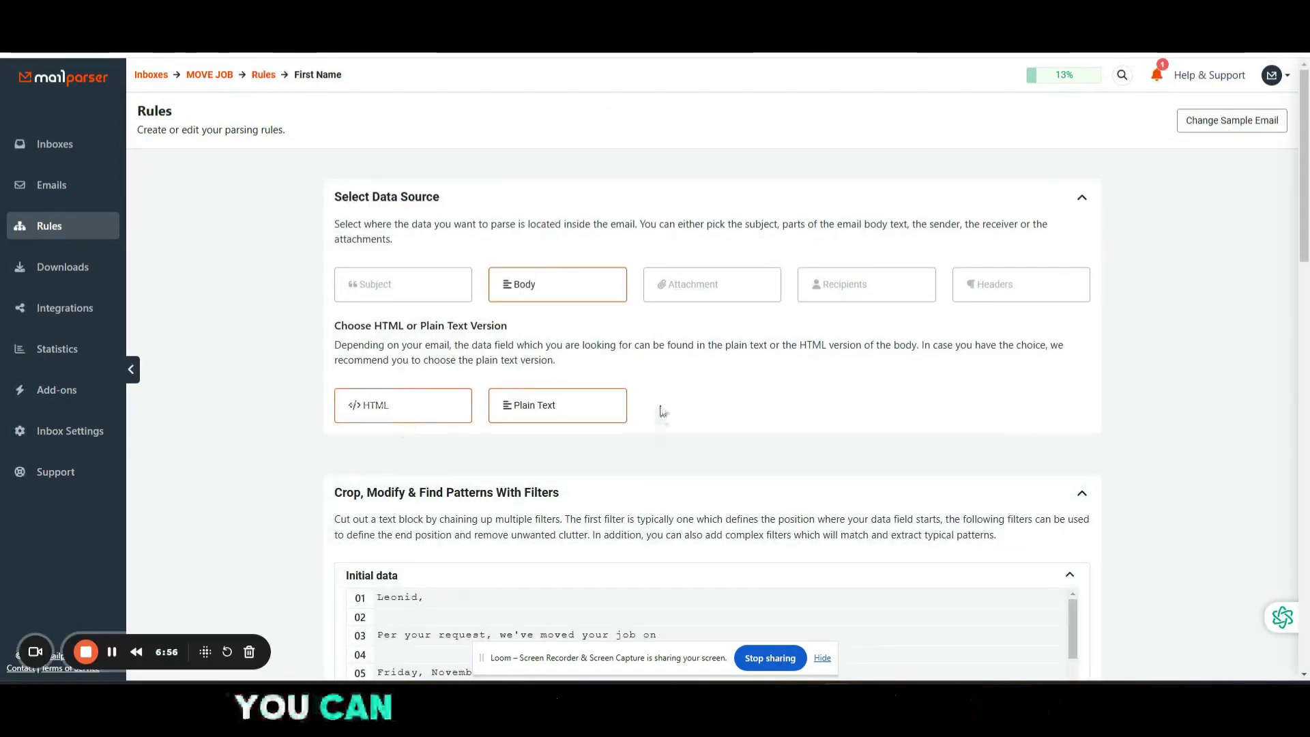
scroll(683, 444, down, 10)
scroll(1228, 372, down, 2)
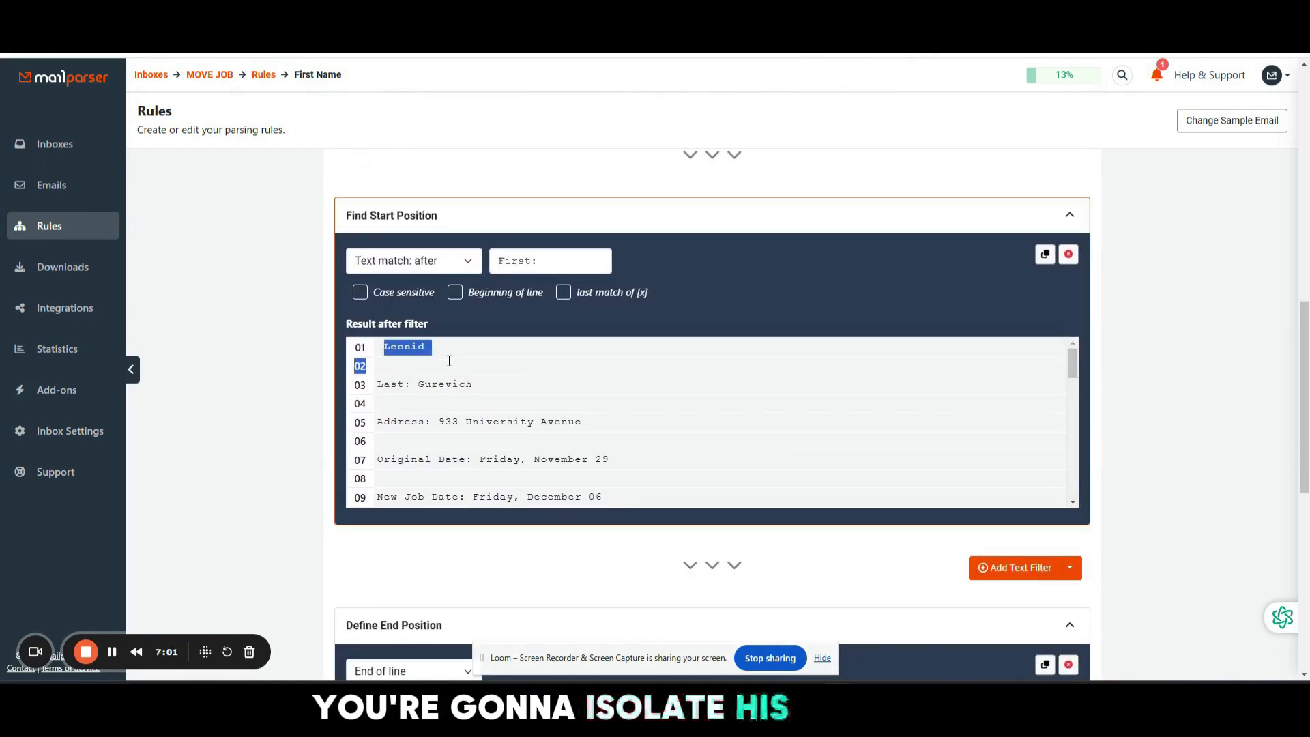
click(450, 320)
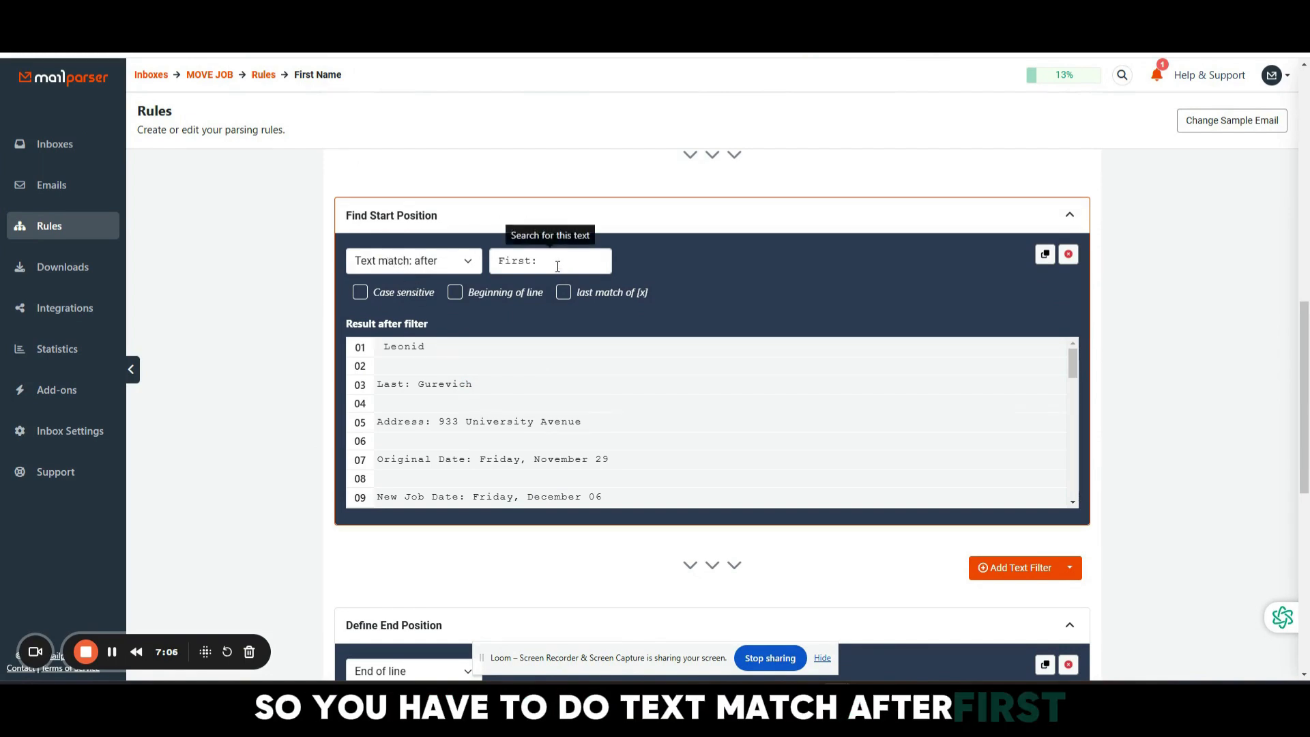
Step: Check the labels before each replacement field in the MaidCentral message against the text match, and return to the First Name rule
key(ctrl+shift+Tab)
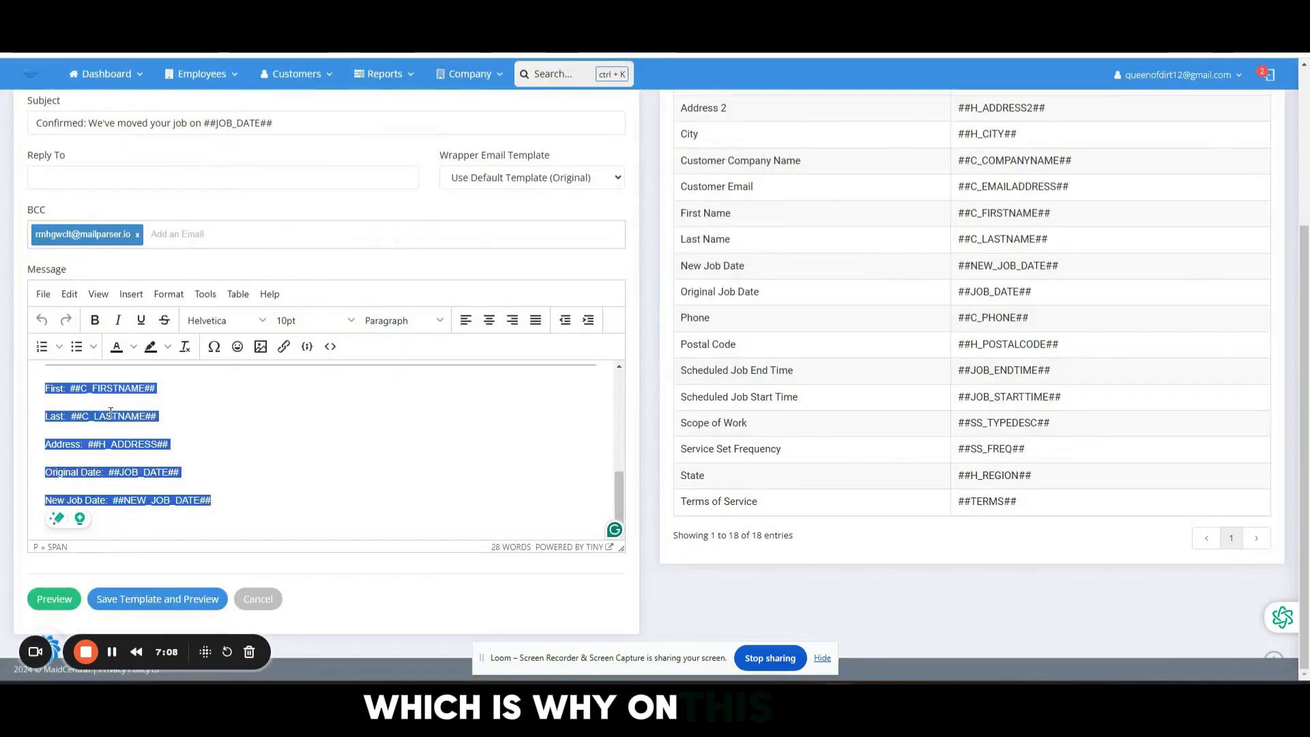
click(44, 399)
drag(41, 386, 200, 503)
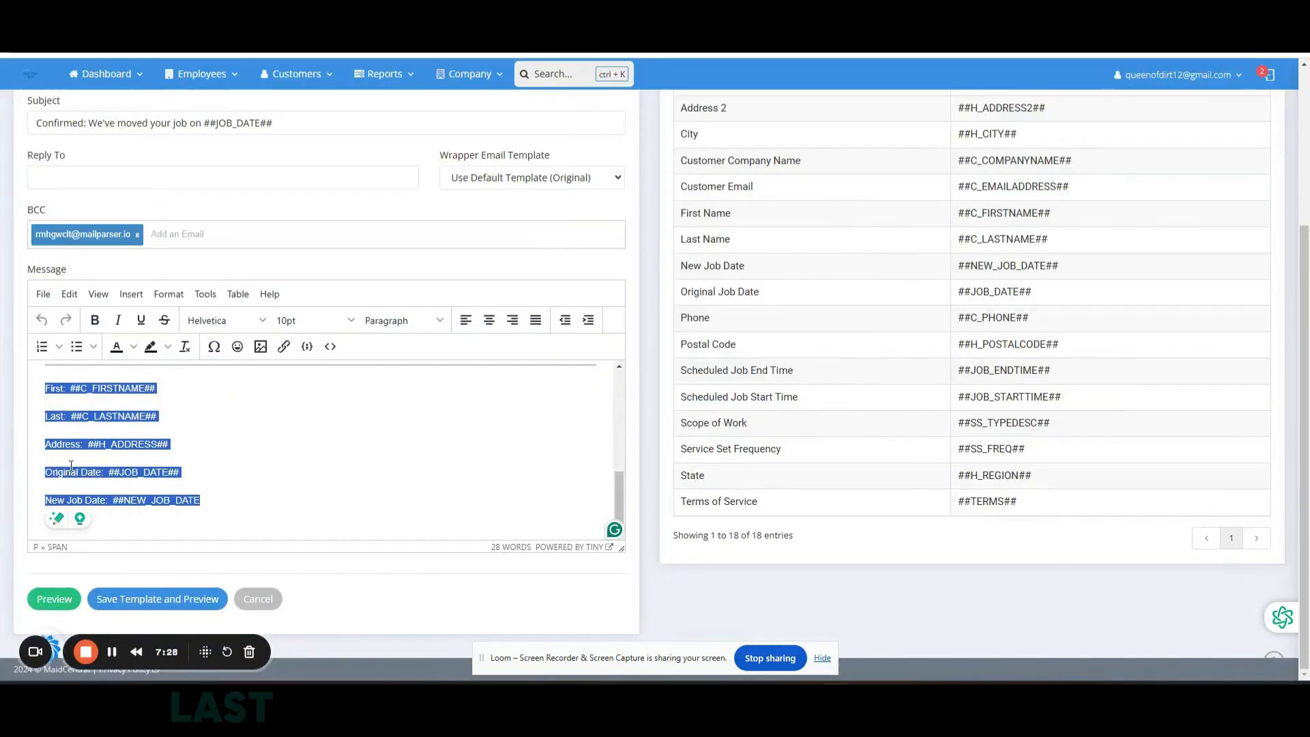
click(437, 14)
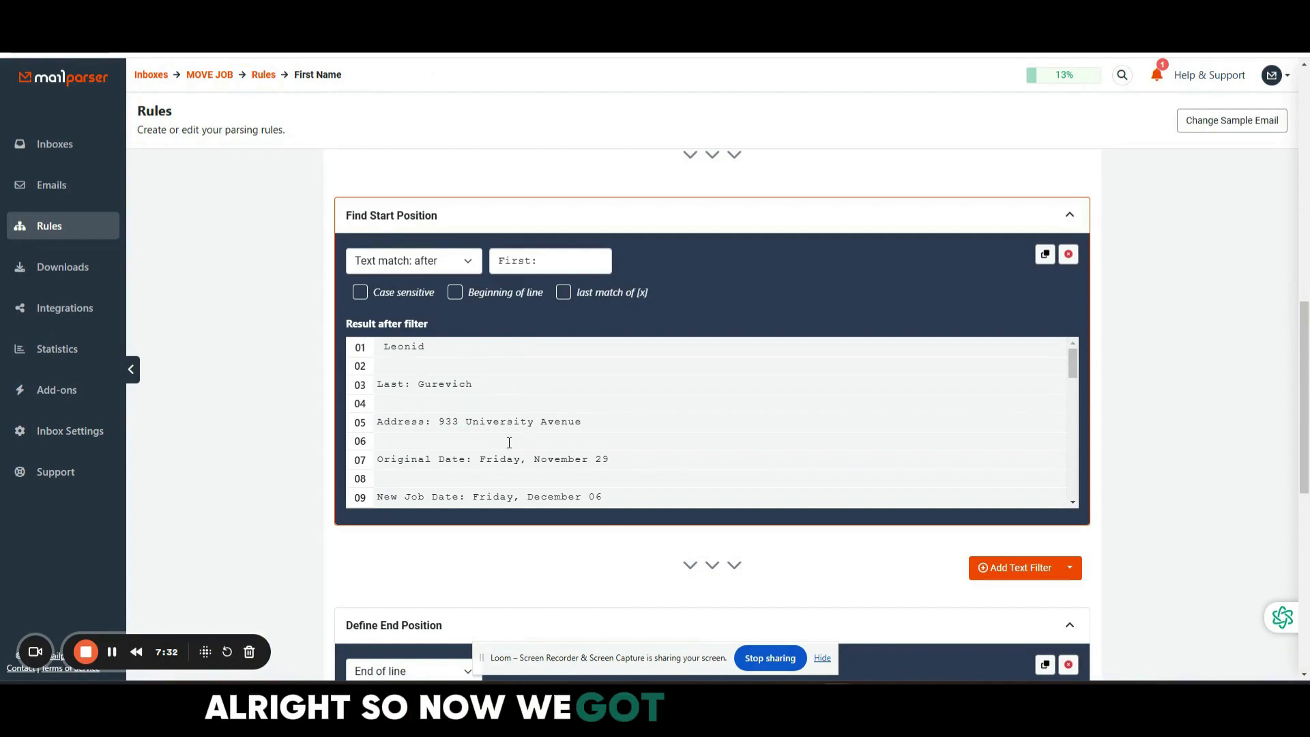
Step: Review the First Name rule's end position, final result and field name, and return to the rules list
scroll(508, 443, down, 10)
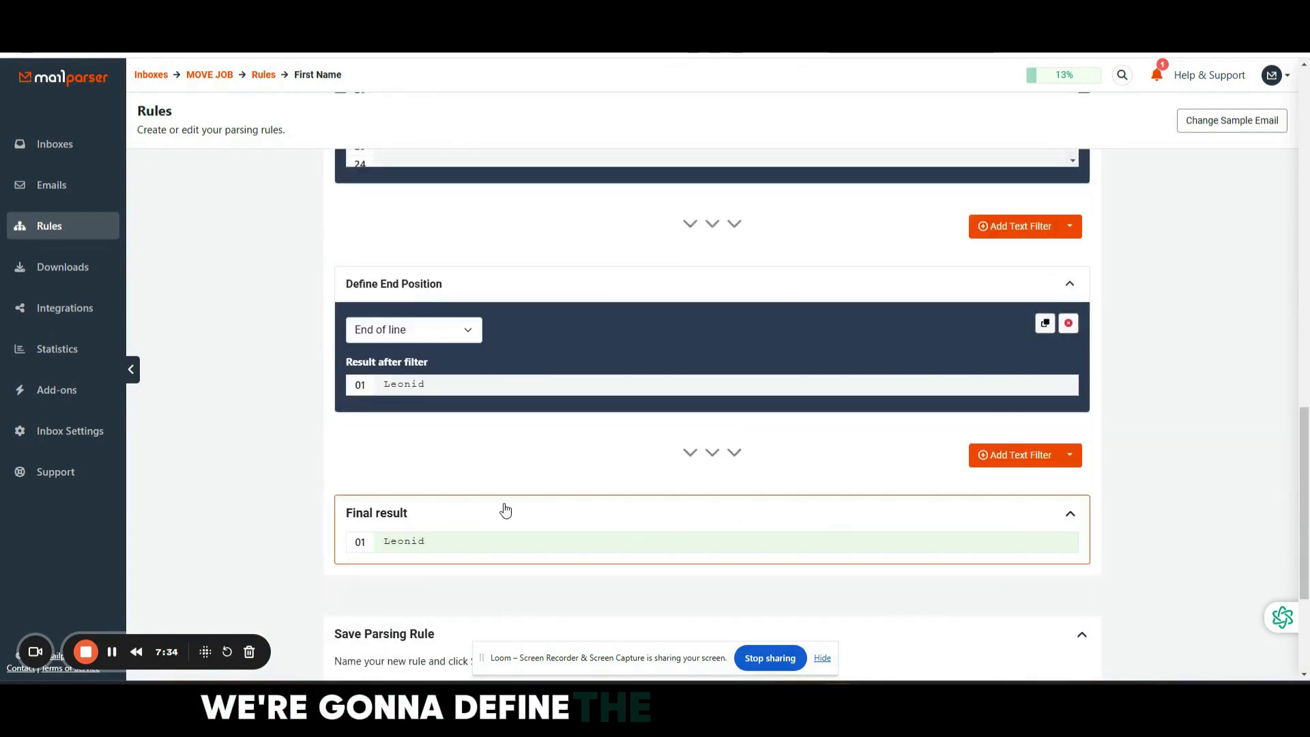
scroll(411, 340, down, 3)
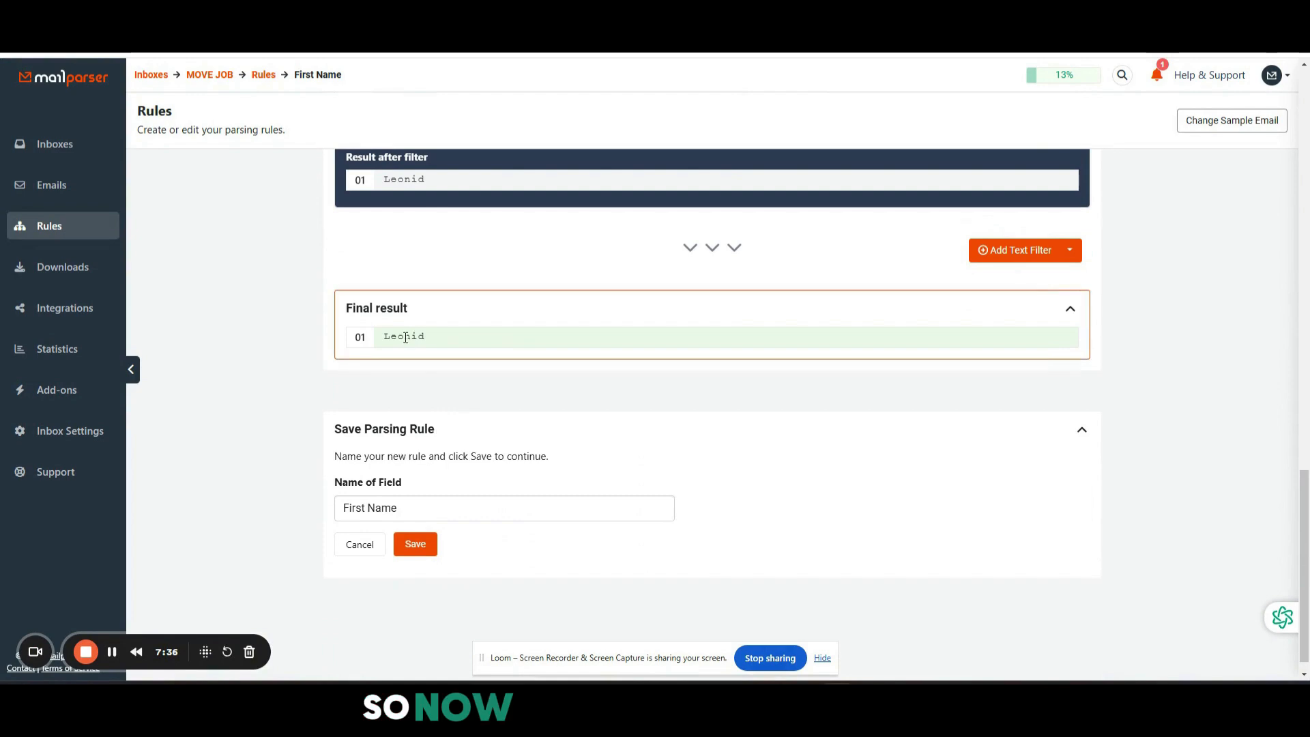
scroll(479, 304, up, 4)
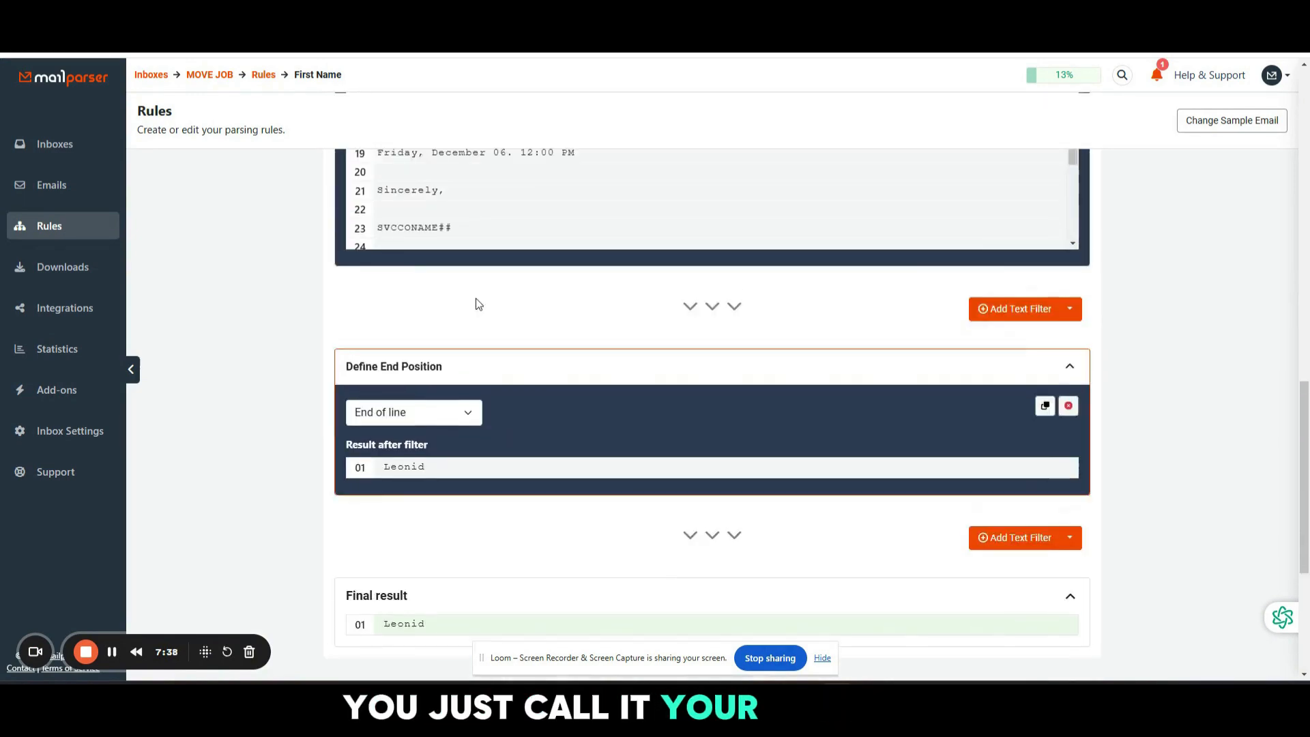
scroll(479, 305, up, 2)
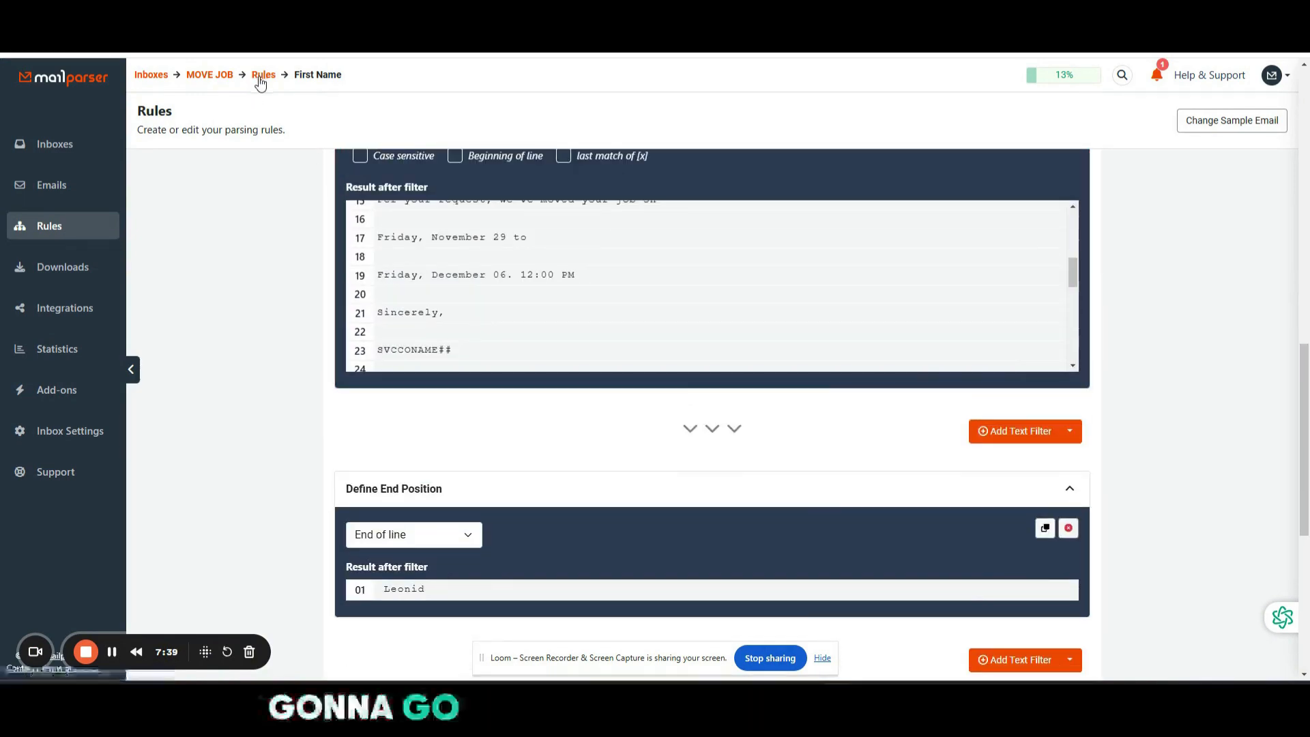
click(260, 77)
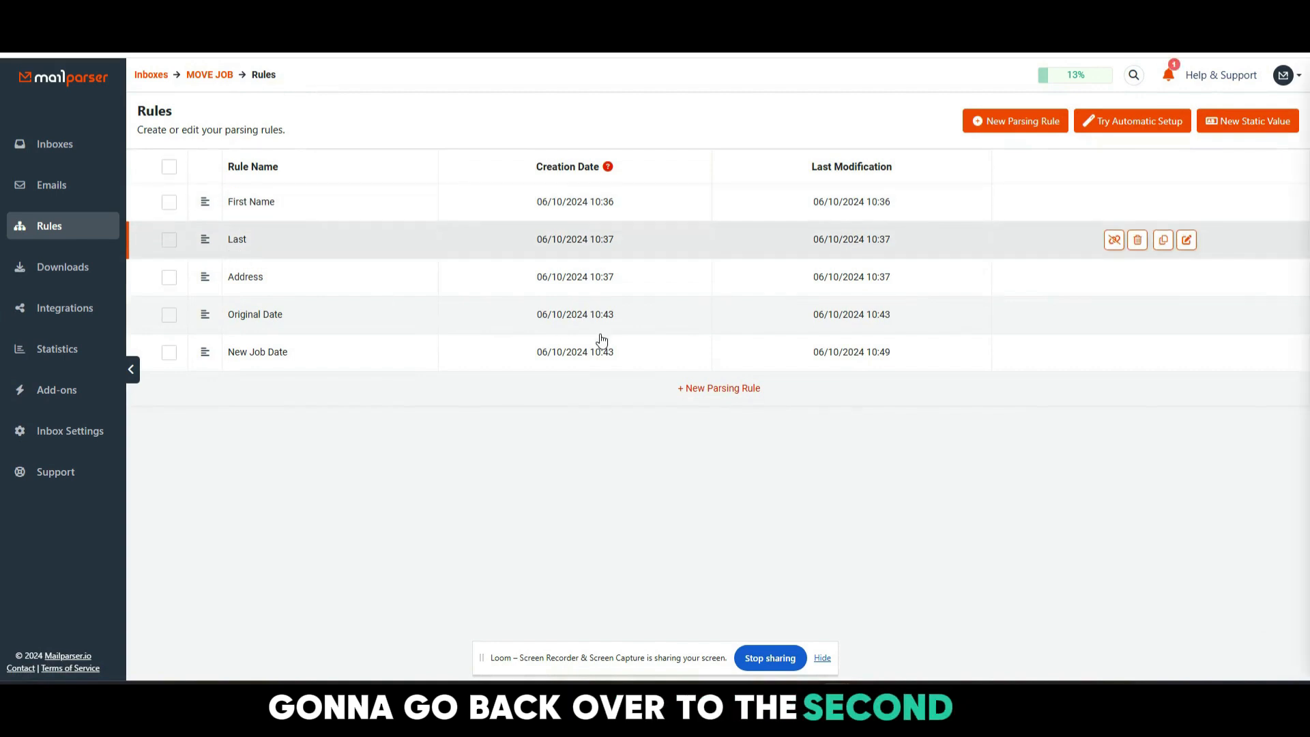
Step: Open the Last parsing rule, examine its start position, end position and final result, and return to the rules list
click(614, 239)
scroll(425, 421, down, 4)
scroll(425, 422, down, 8)
drag(1232, 246, 1218, 257)
scroll(1219, 259, down, 5)
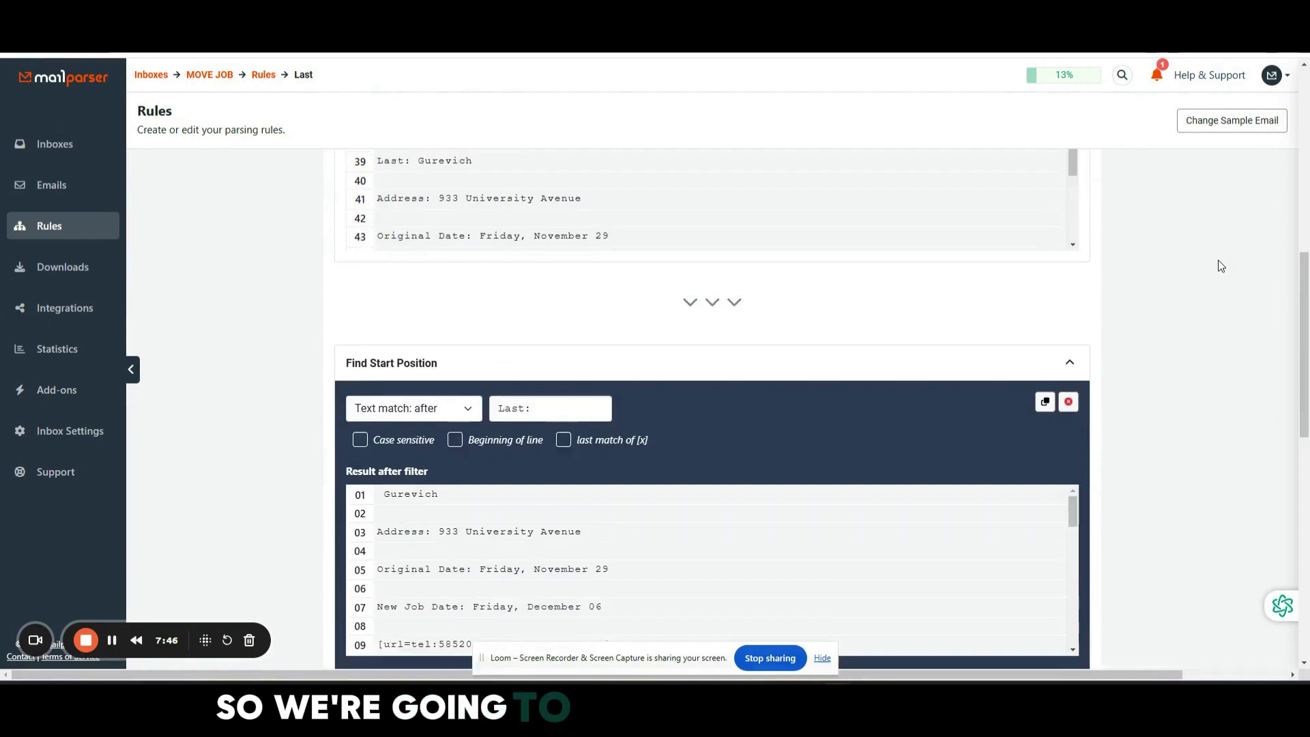
scroll(1218, 261, down, 3)
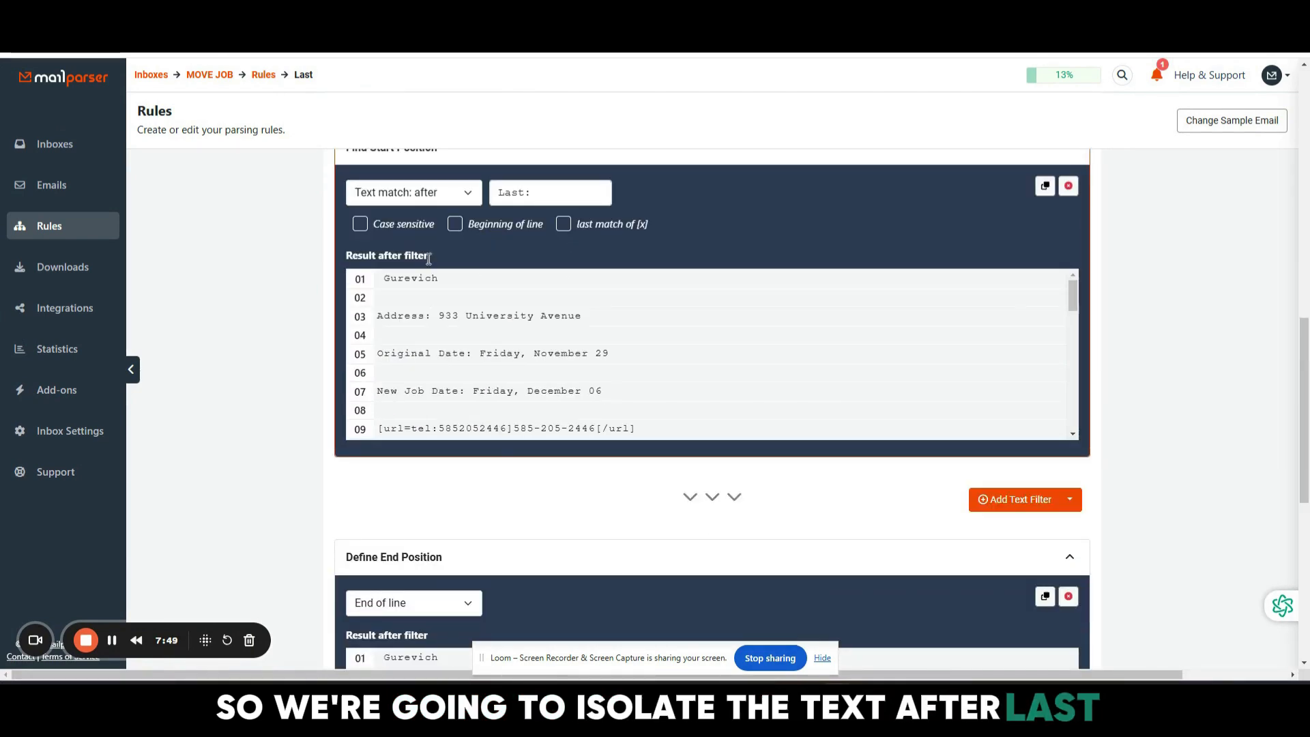
scroll(493, 513, down, 3)
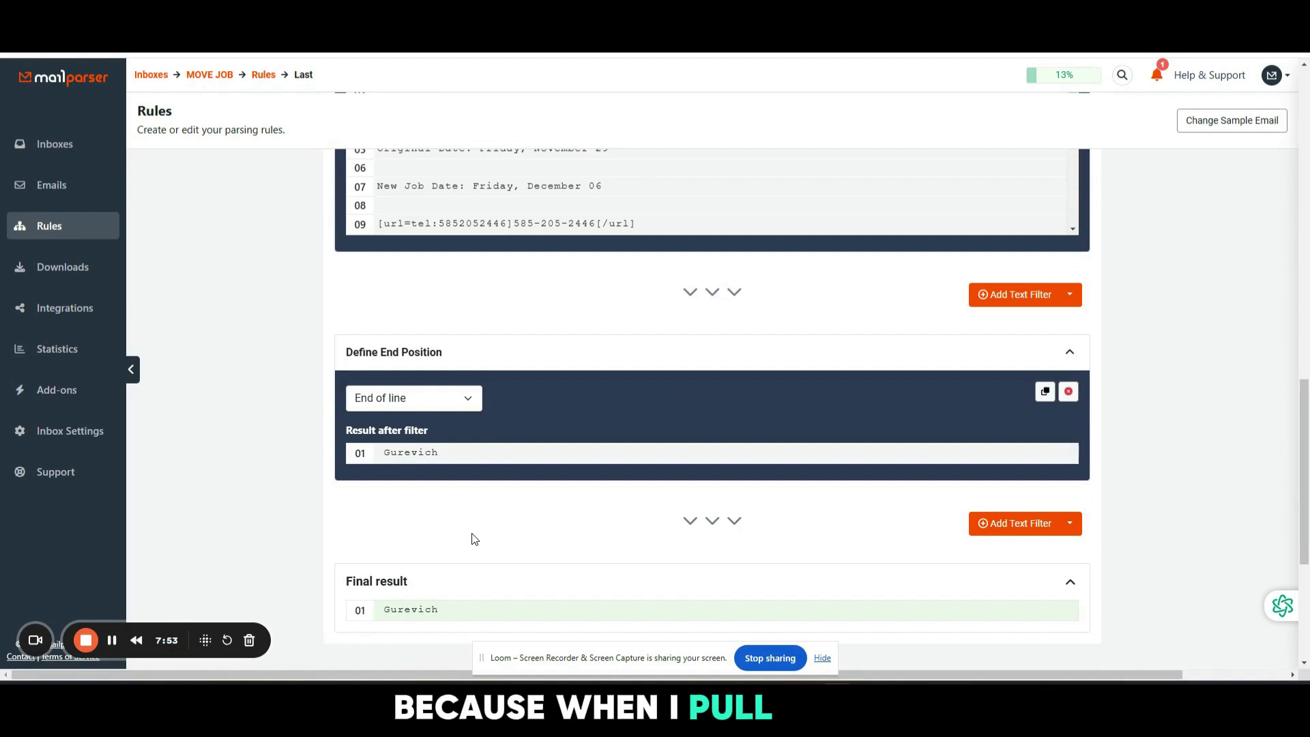
scroll(474, 539, down, 4)
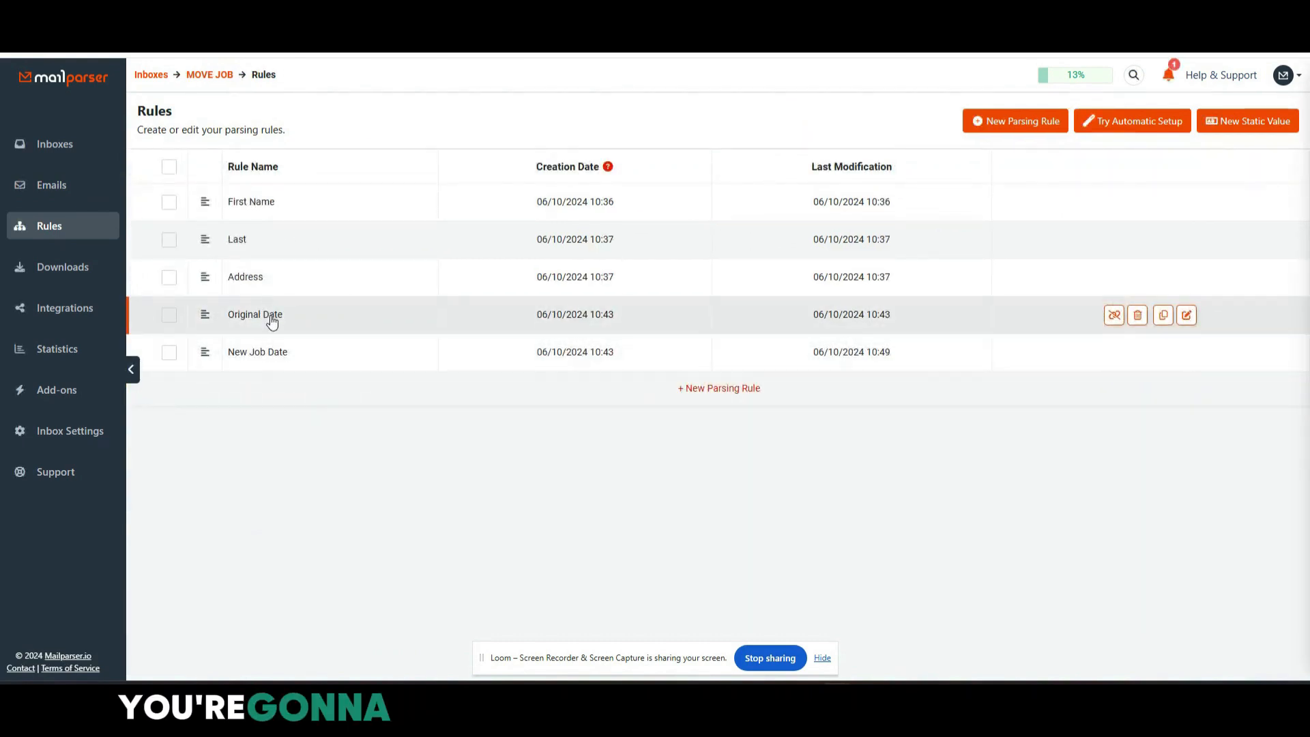
Step: Open the Original Date parsing rule and examine its start position, end position and final result against the sample email text
click(271, 316)
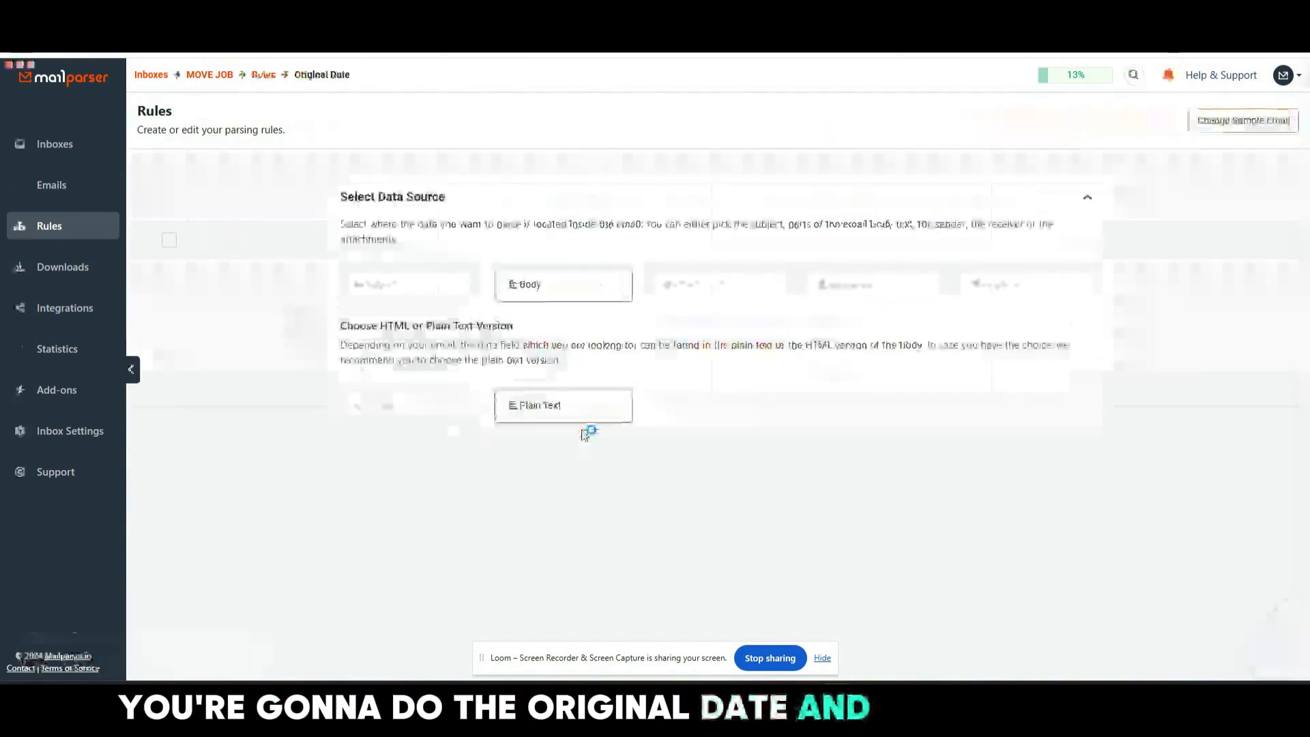
scroll(712, 482, down, 5)
scroll(712, 482, down, 4)
scroll(1193, 360, down, 8)
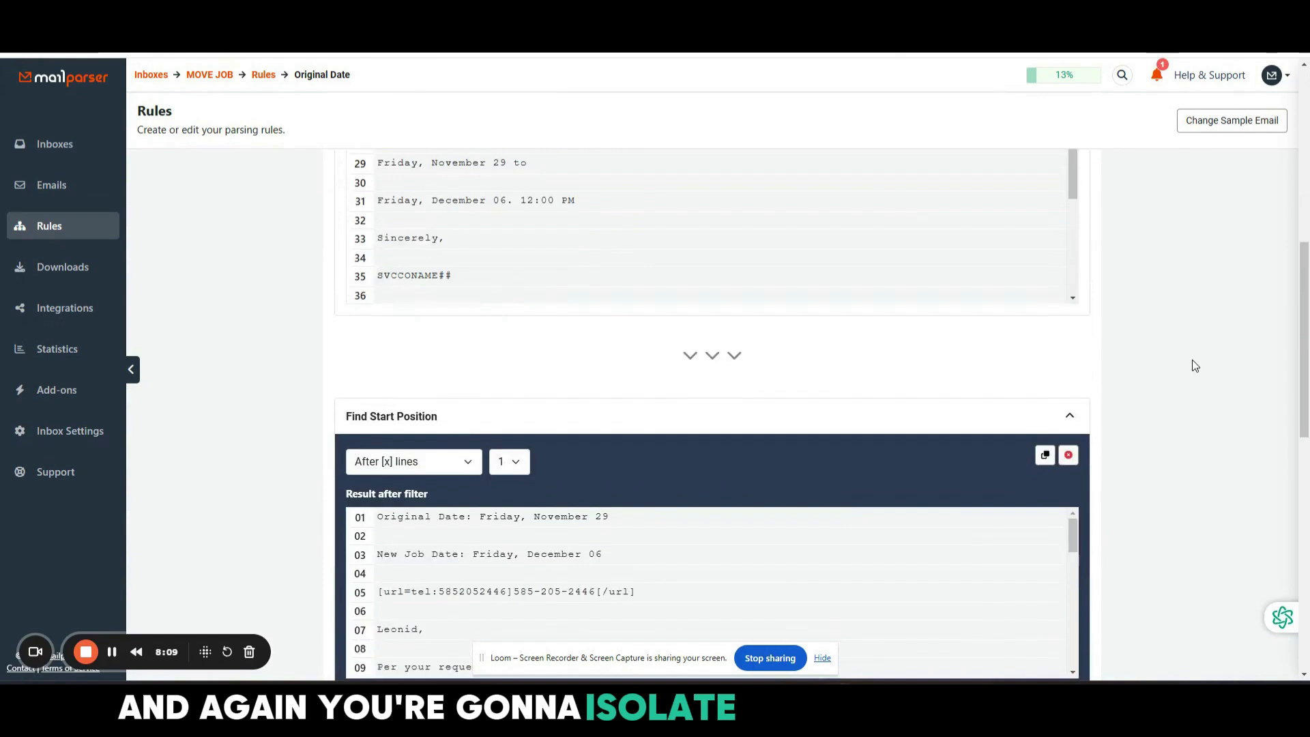
scroll(404, 343, up, 1)
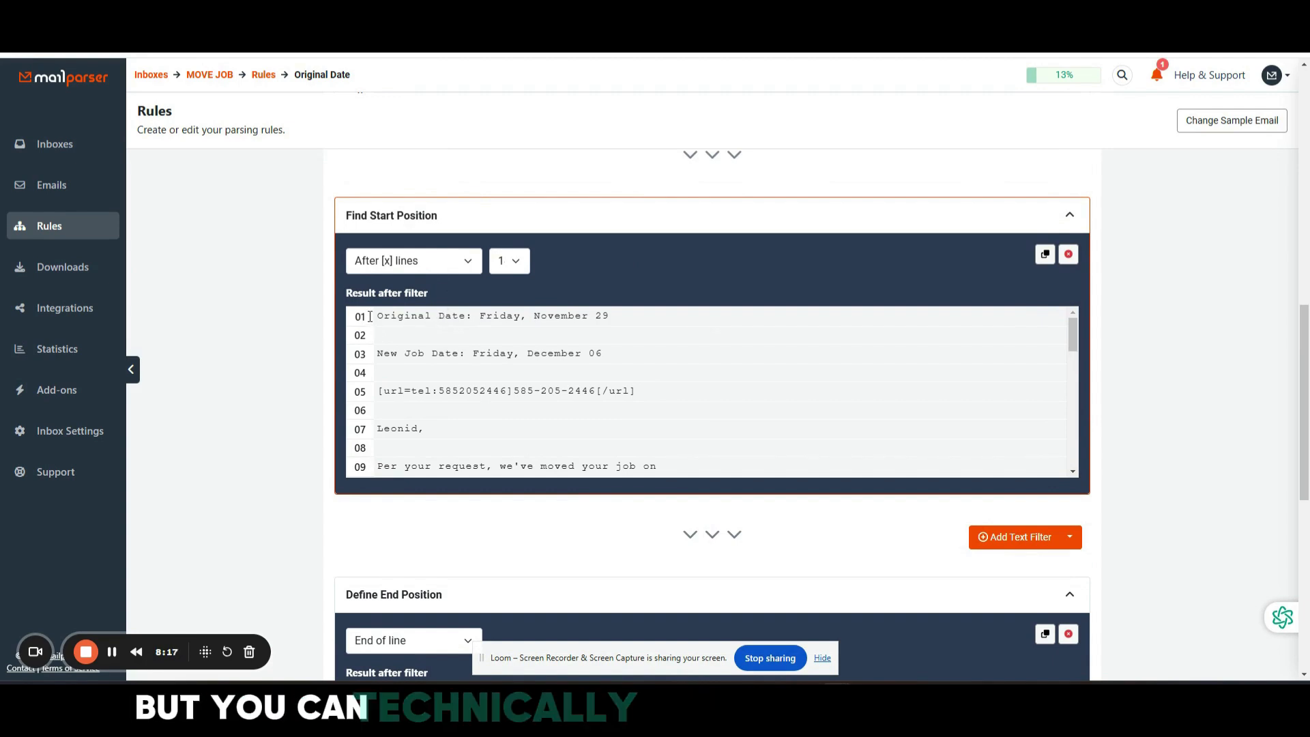
scroll(476, 317, down, 6)
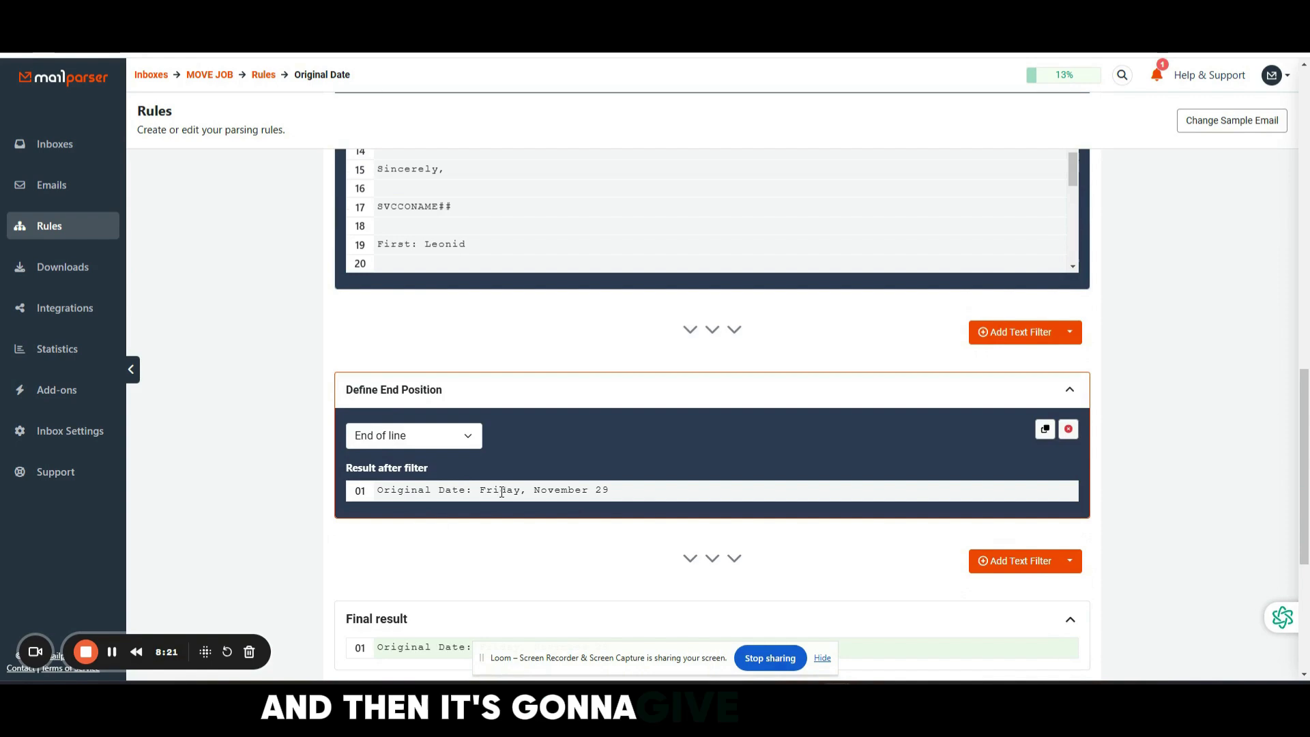
scroll(503, 527, down, 3)
scroll(538, 559, up, 6)
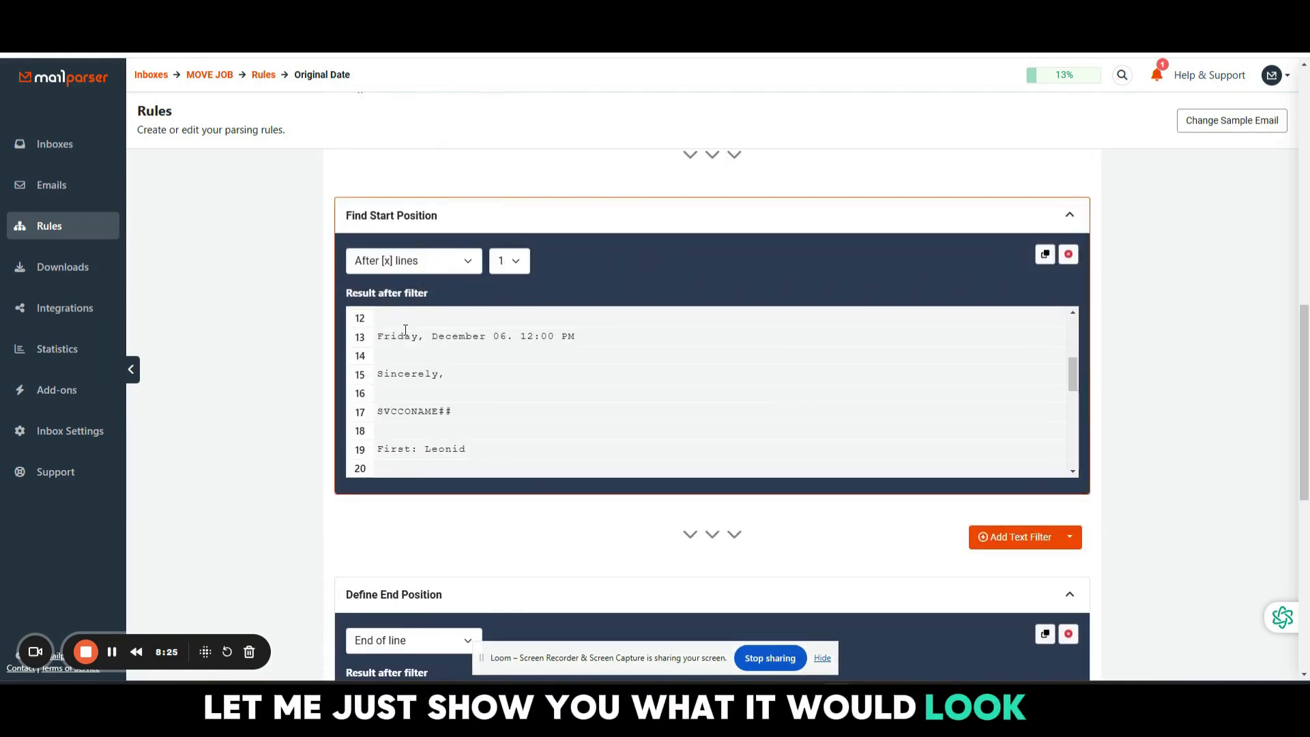
scroll(519, 404, up, 5)
scroll(518, 404, up, 1)
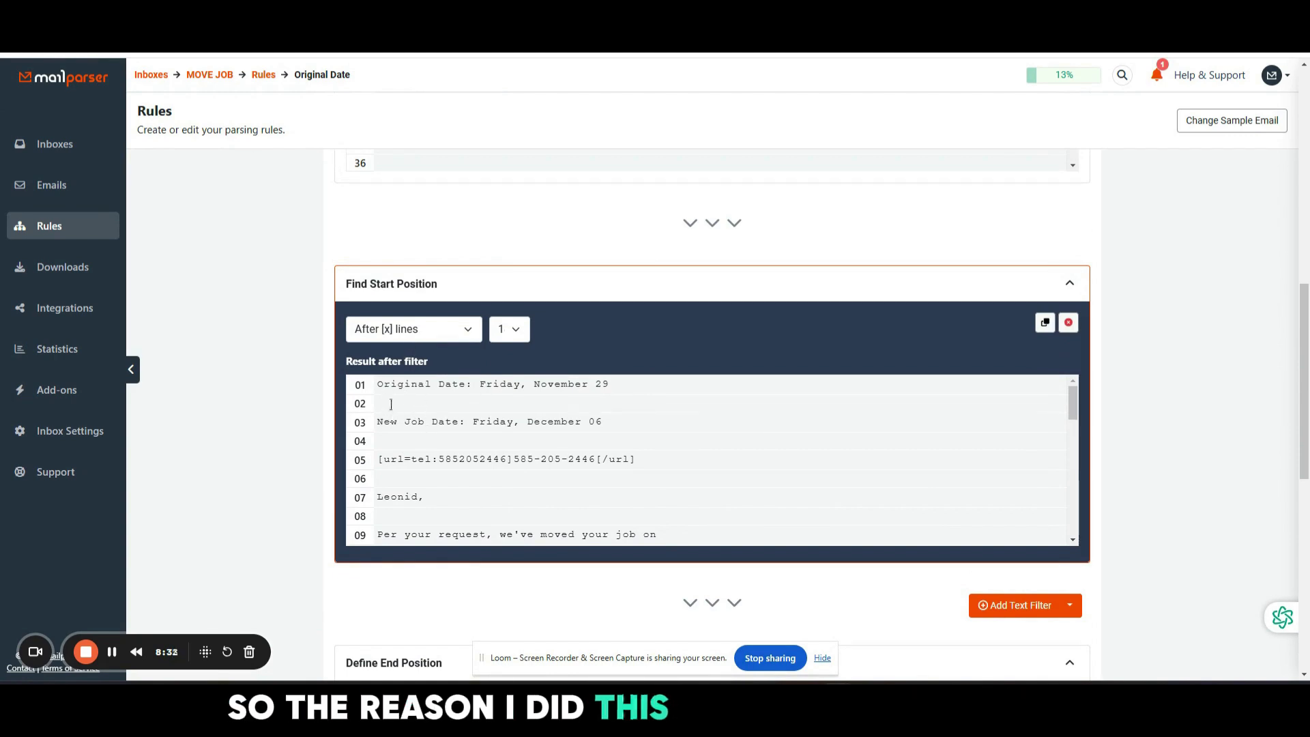
Step: Change the Original Date rule's start position to a text match after "Original Date:", copying that label from the filtered email text
drag(421, 386, 470, 387)
key(ctrl+c)
right_click(466, 389)
click(380, 330)
click(409, 329)
click(402, 348)
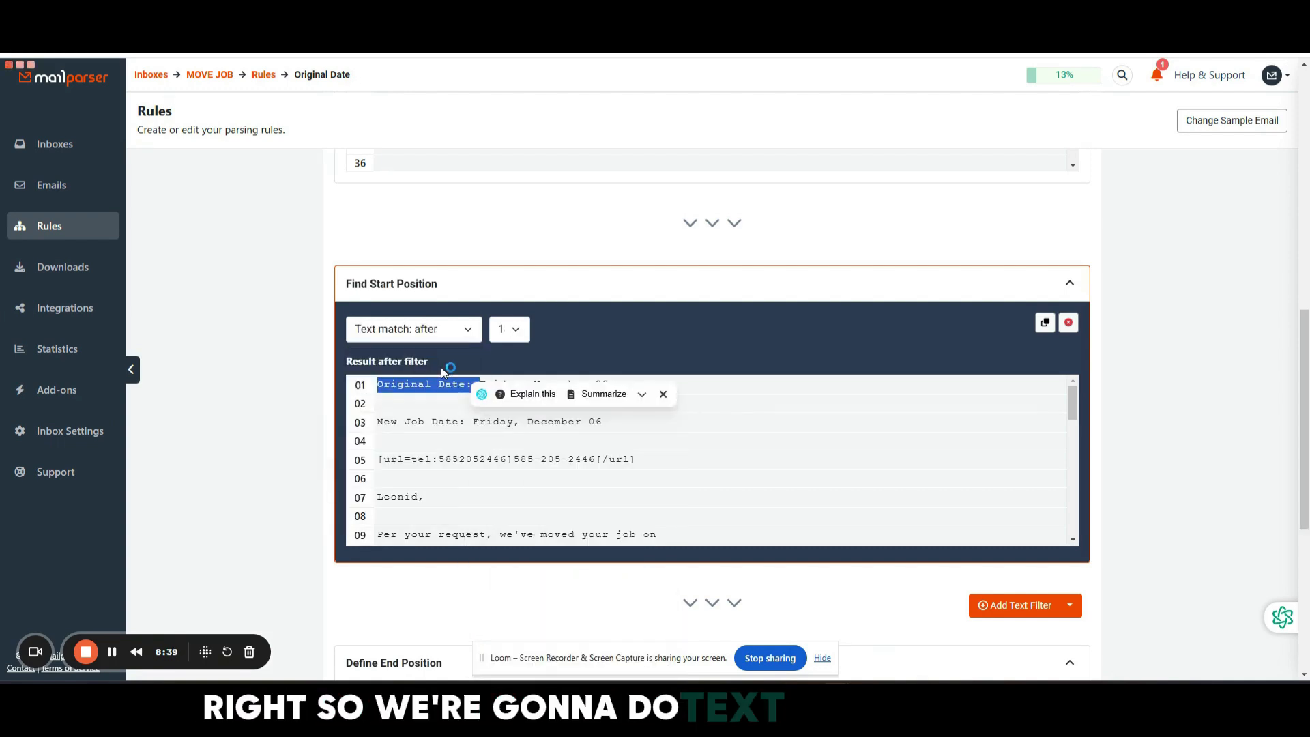
right_click(502, 330)
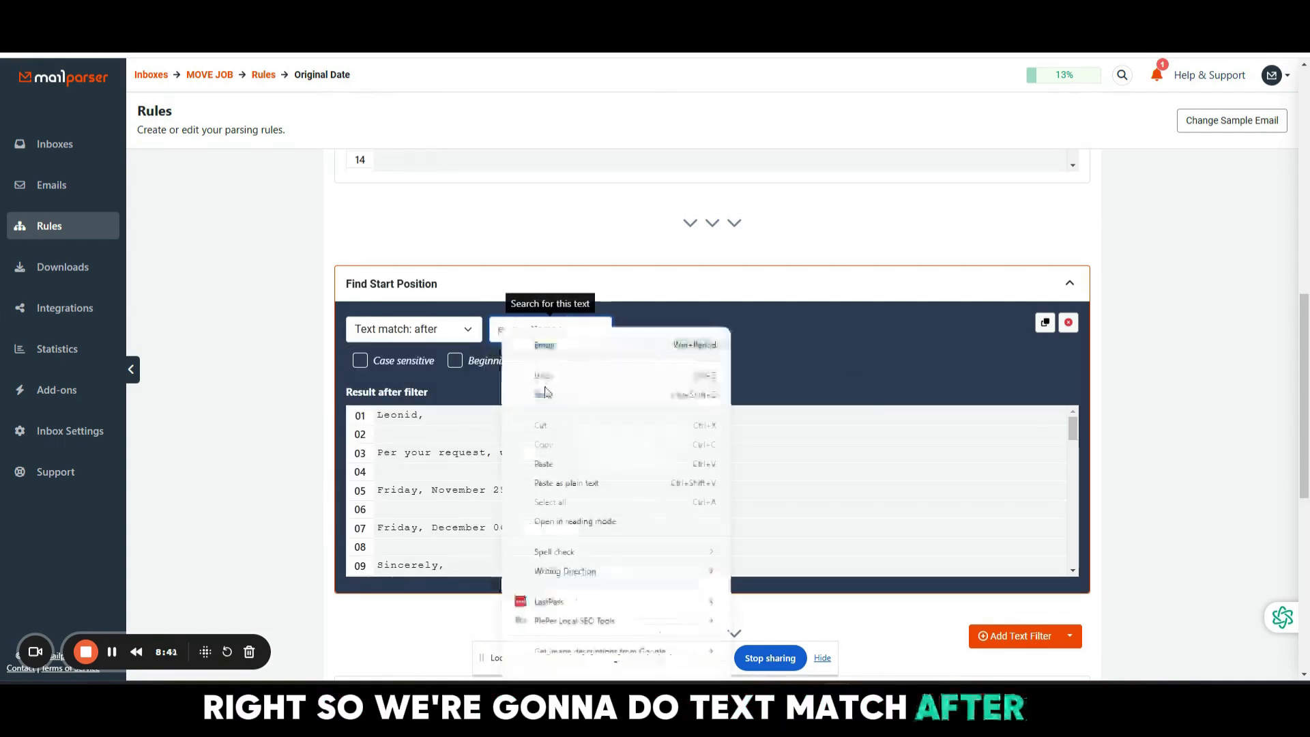
click(557, 465)
click(1175, 403)
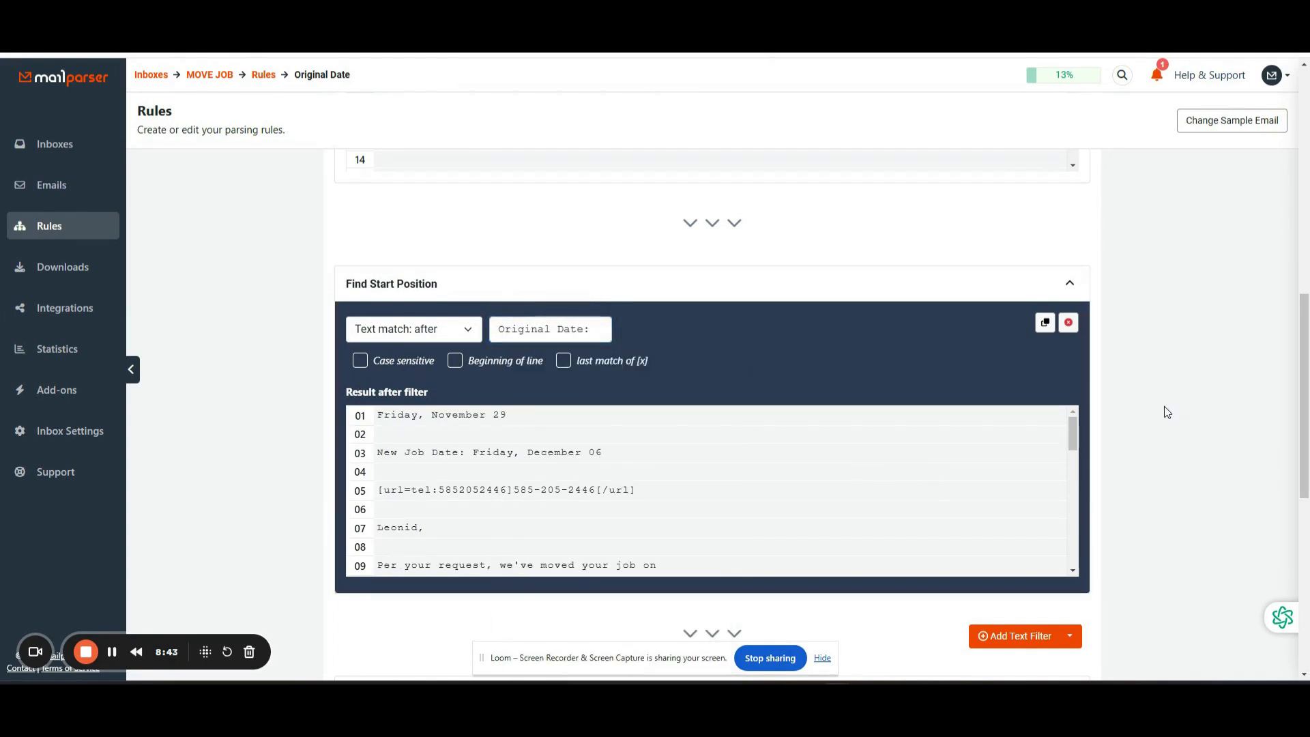
Step: Review the filtered text, end position and final result of the Original Date rule, and save the rule
scroll(476, 426, down, 5)
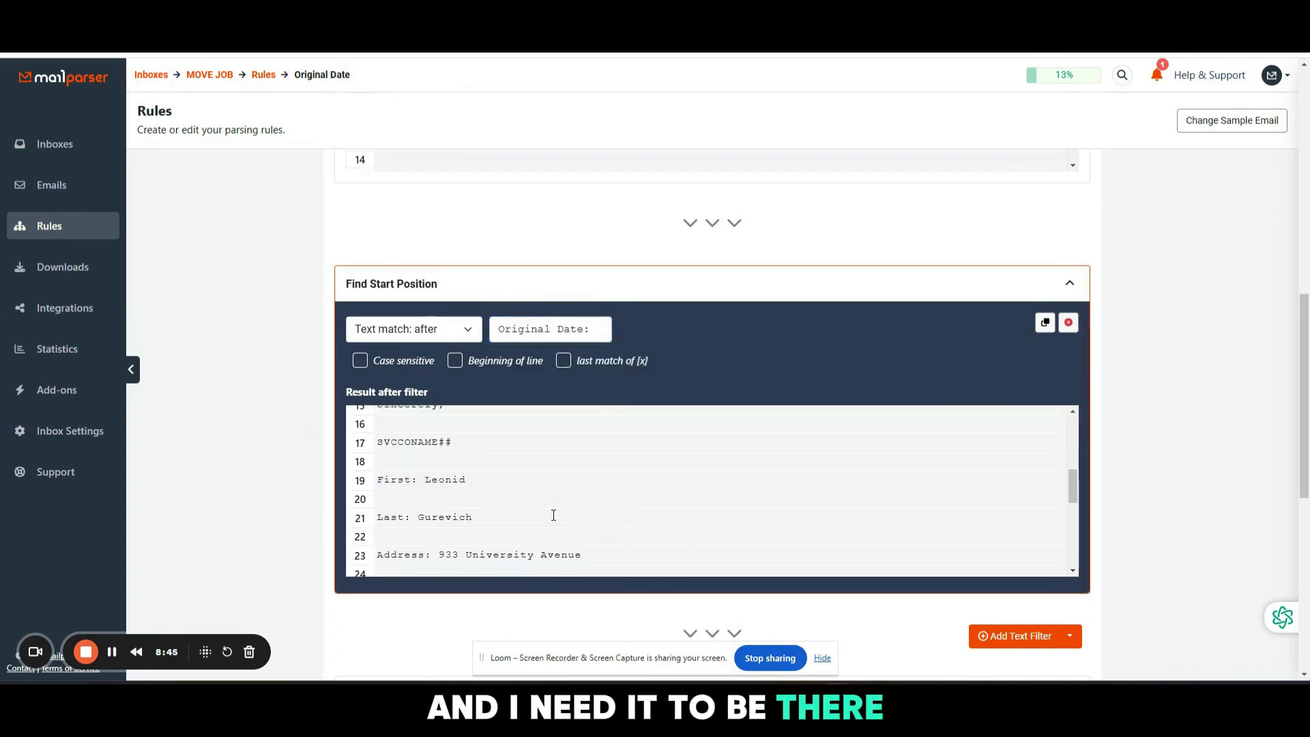
scroll(605, 453, up, 5)
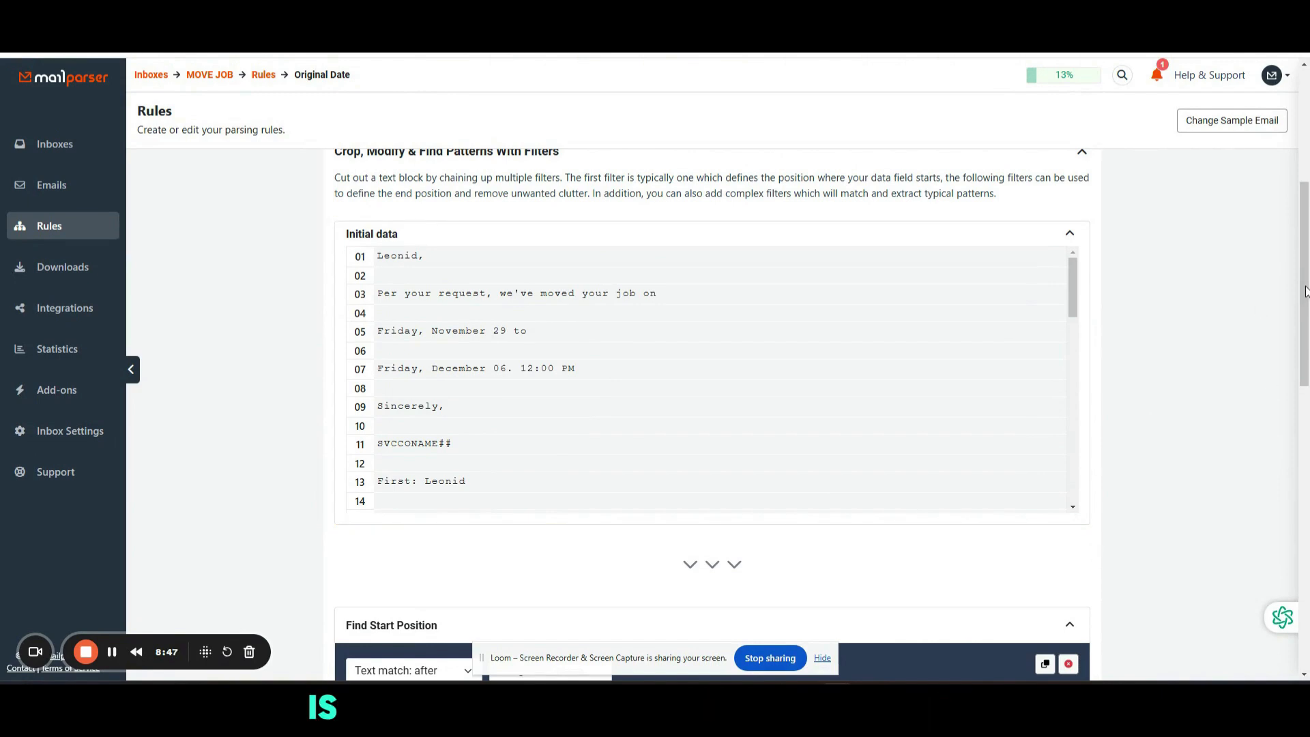
scroll(483, 331, down, 5)
scroll(508, 437, up, 4)
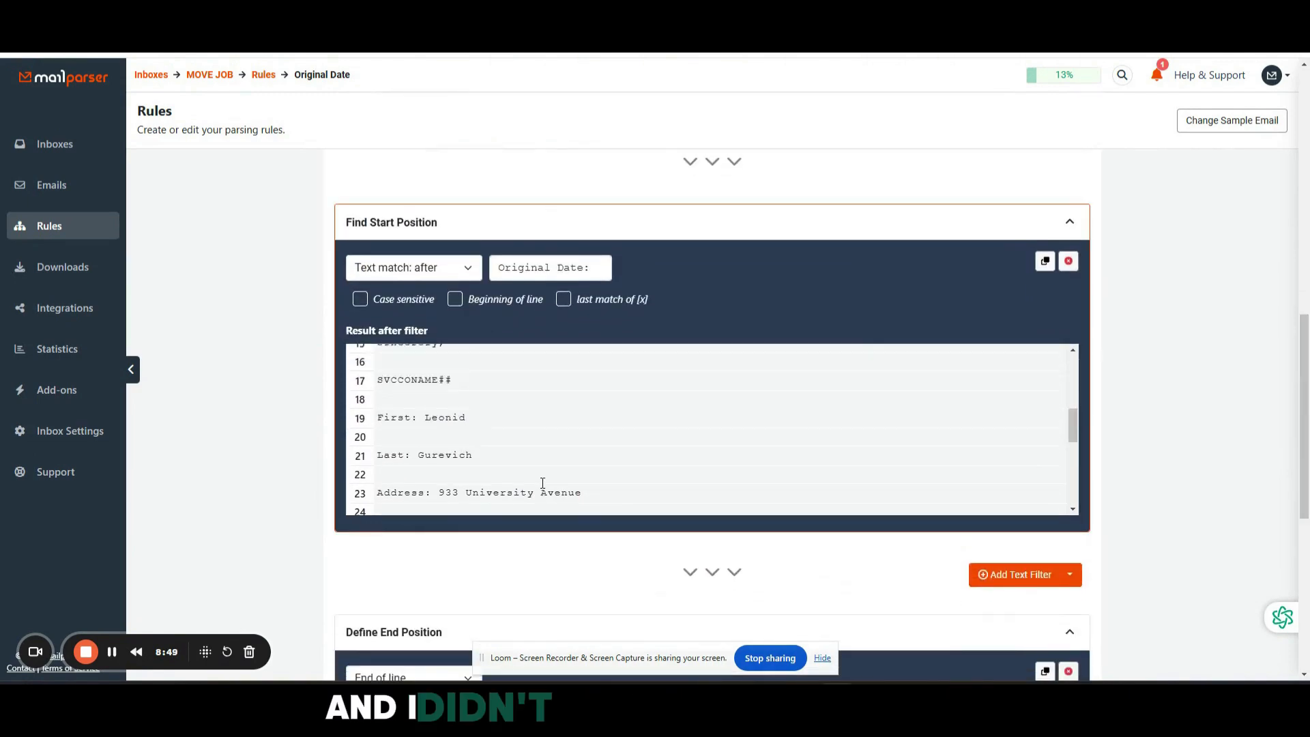
scroll(595, 399, up, 5)
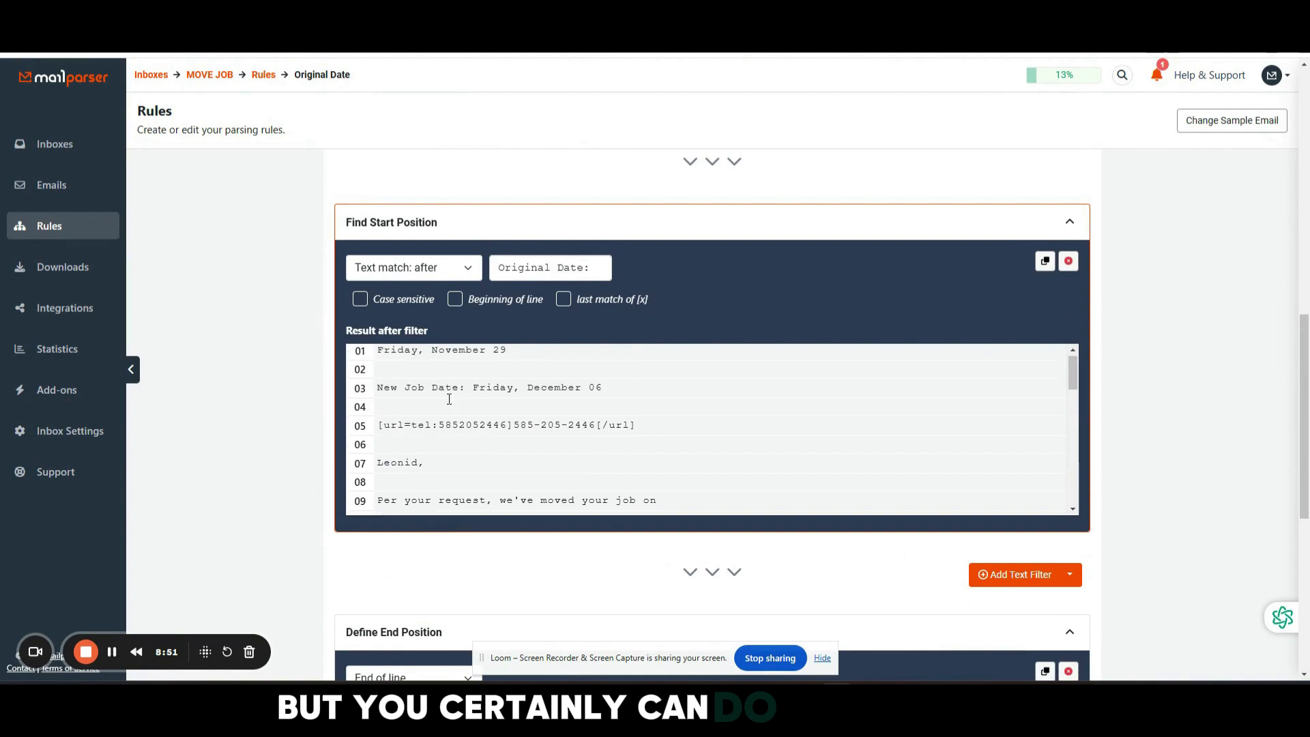
drag(1304, 331, 1306, 477)
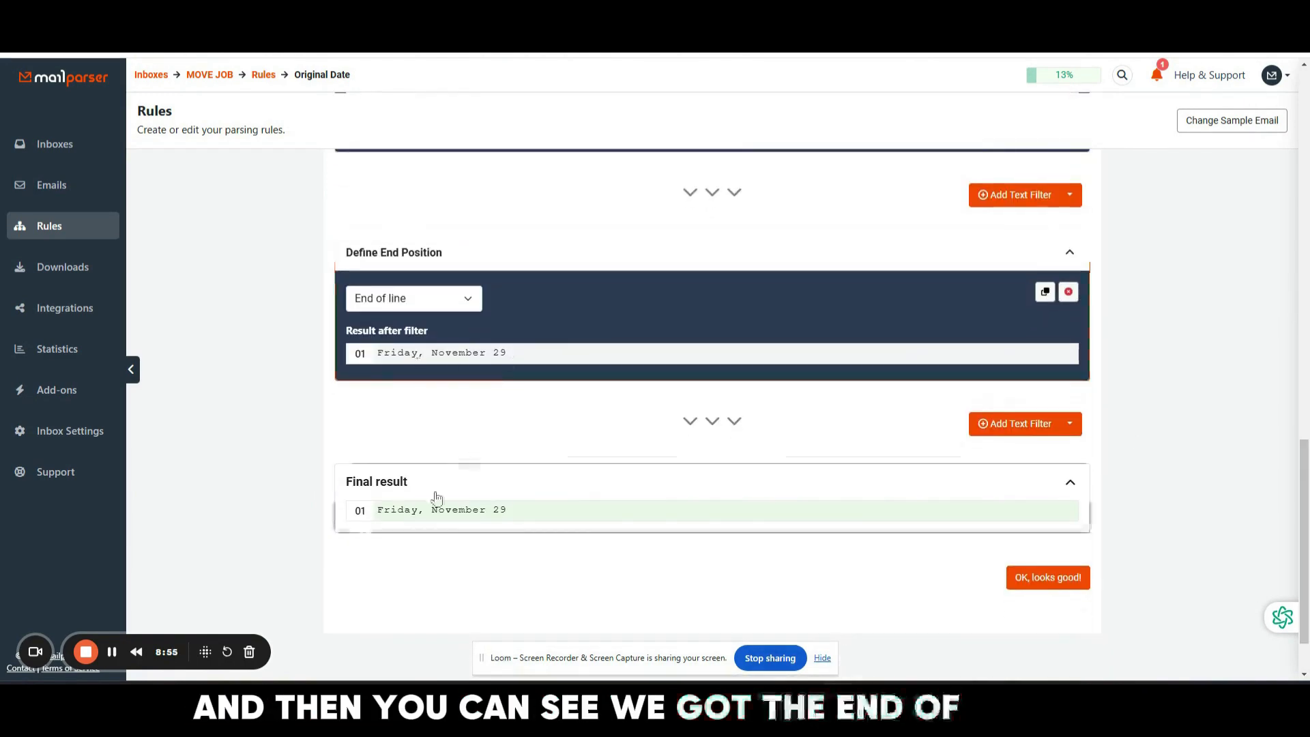
scroll(1294, 482, down, 1)
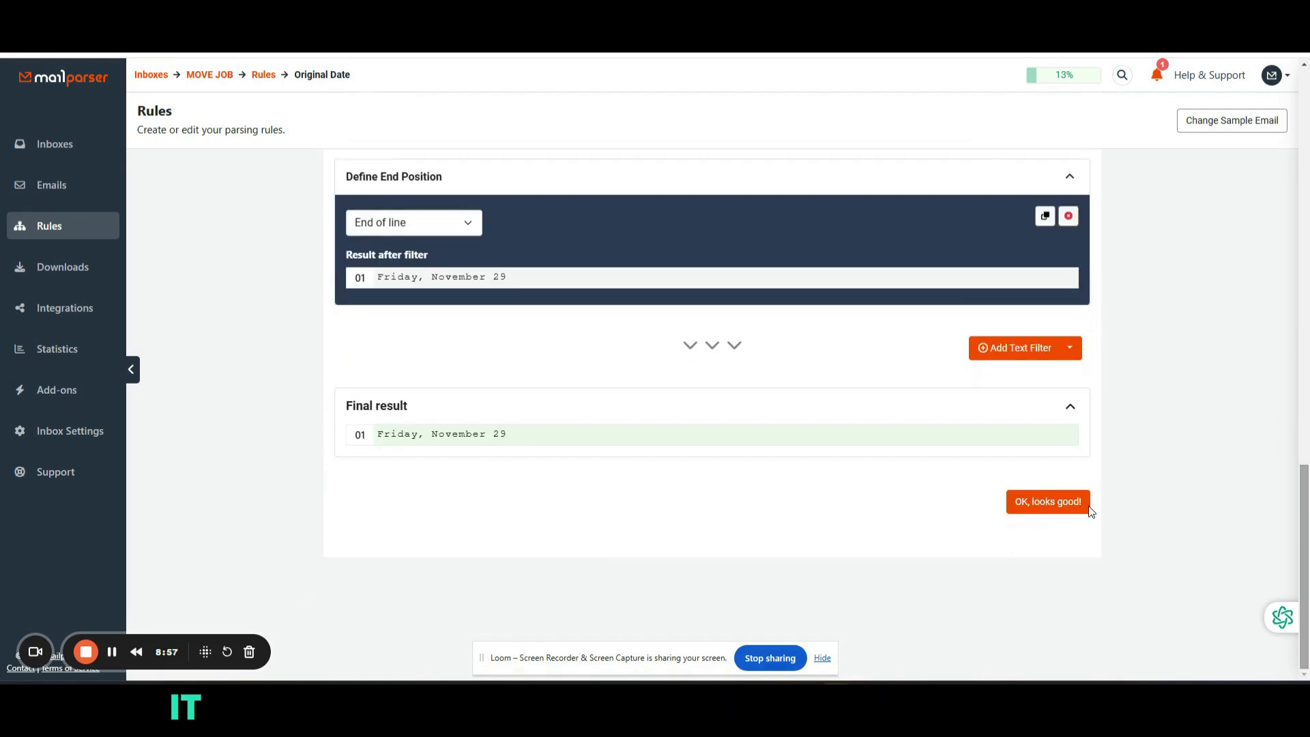
scroll(481, 539, down, 2)
click(415, 524)
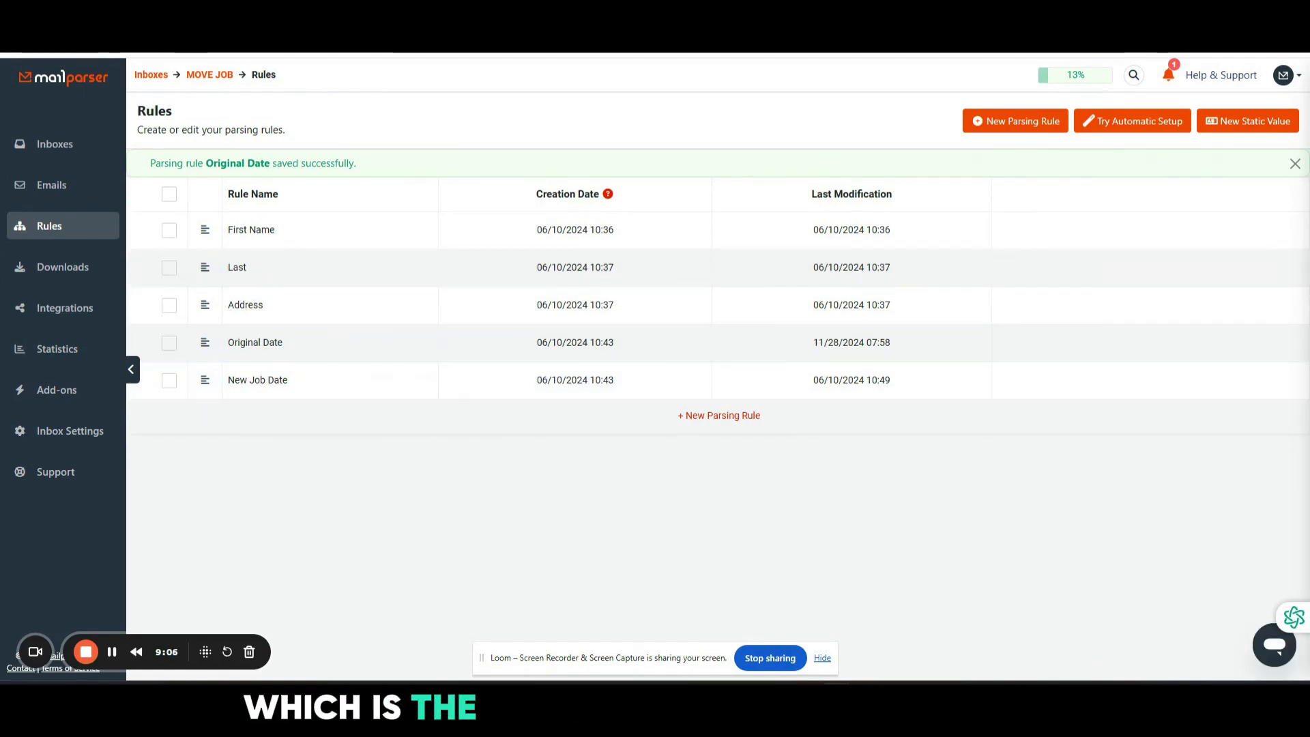
Step: Bring up the push notifications process overview and switch to the Moved Job MC to Lead Titan zap in Zapier
mouse_move(906, 694)
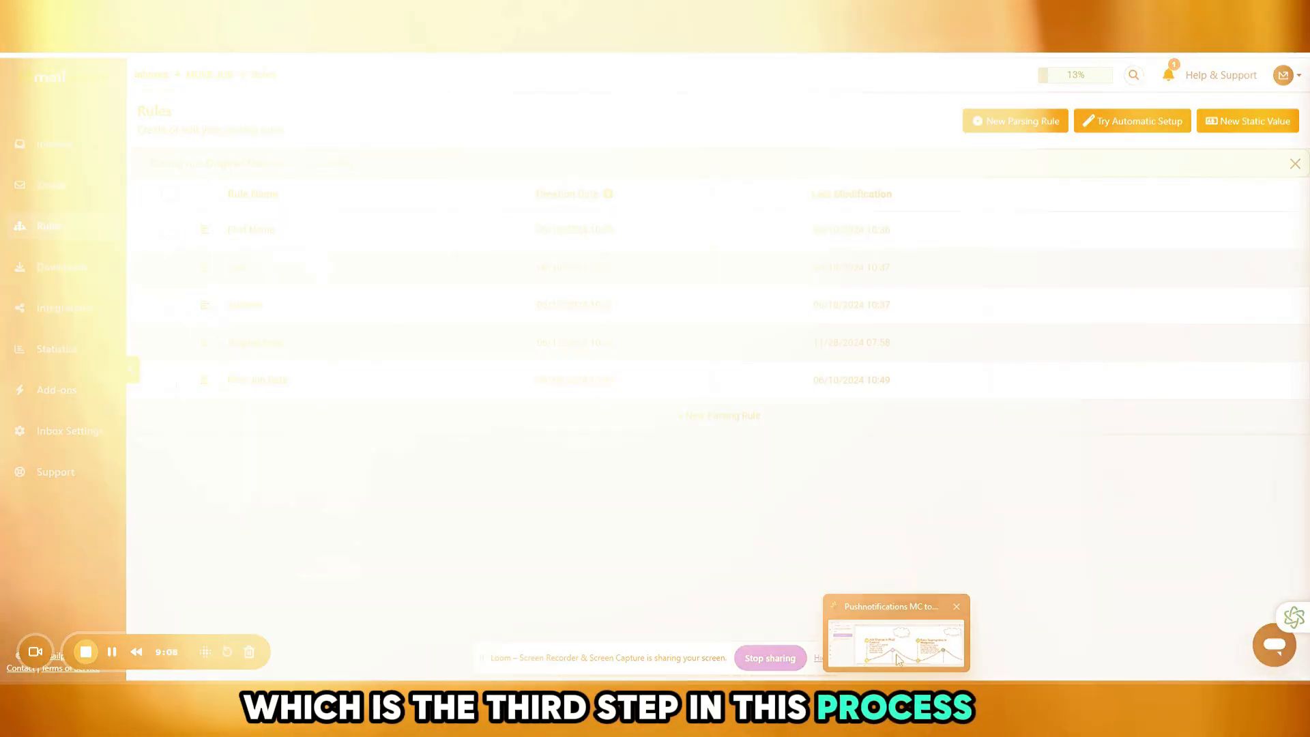
click(899, 636)
click(1193, 165)
drag(911, 664, 981, 664)
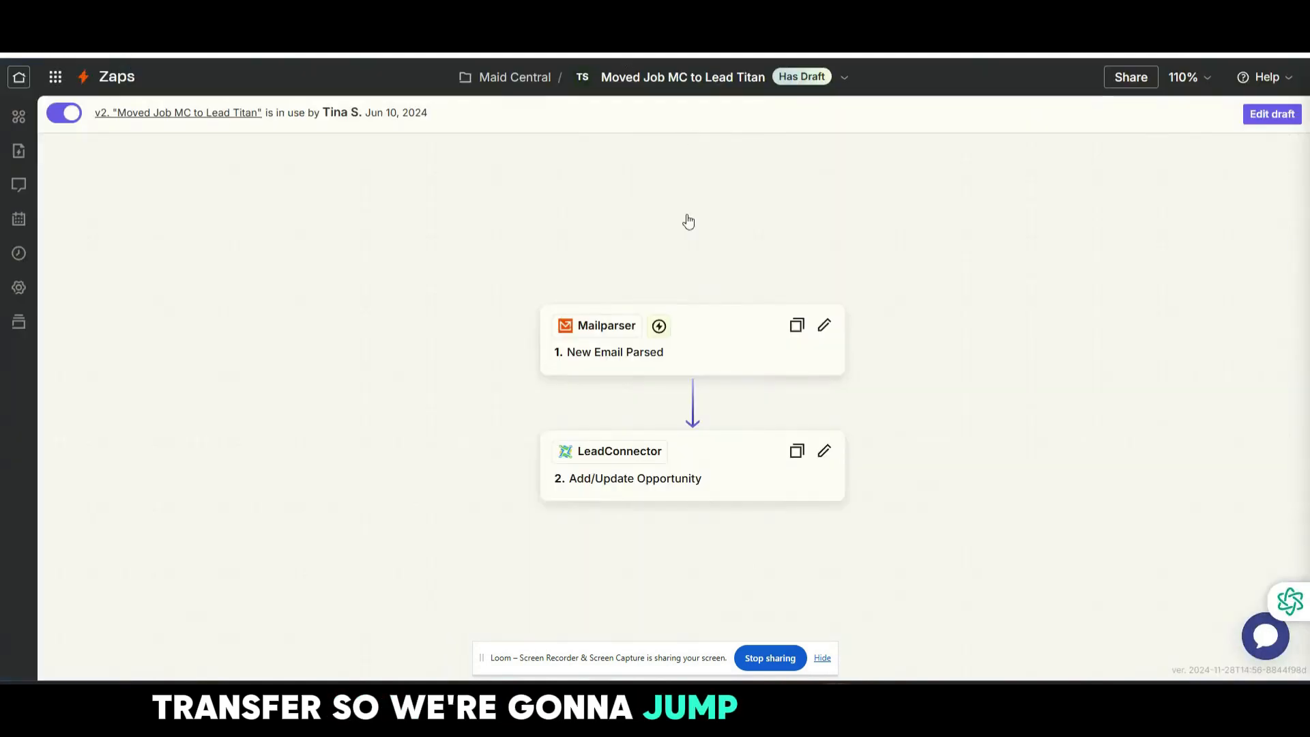
Step: Open the Mailparser New Email Parsed trigger and check that Move Job is the chosen inbox among those available
click(726, 337)
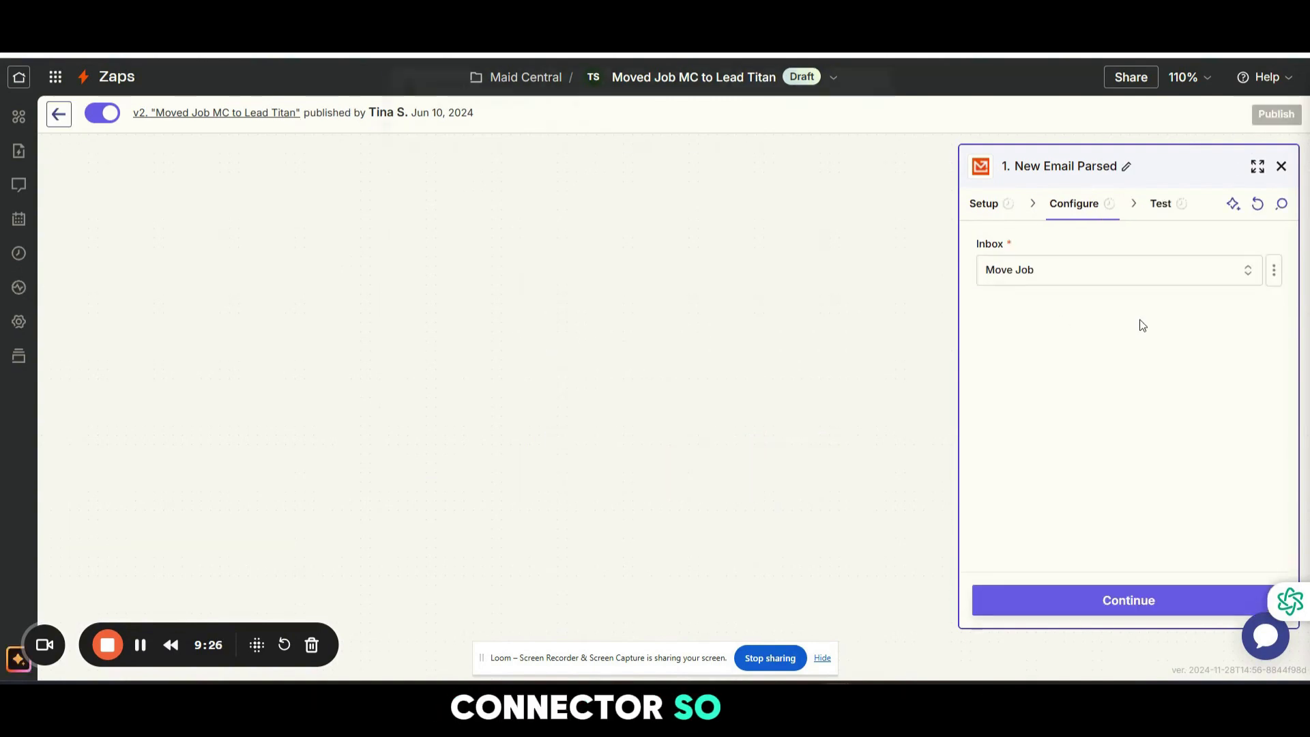
click(1021, 273)
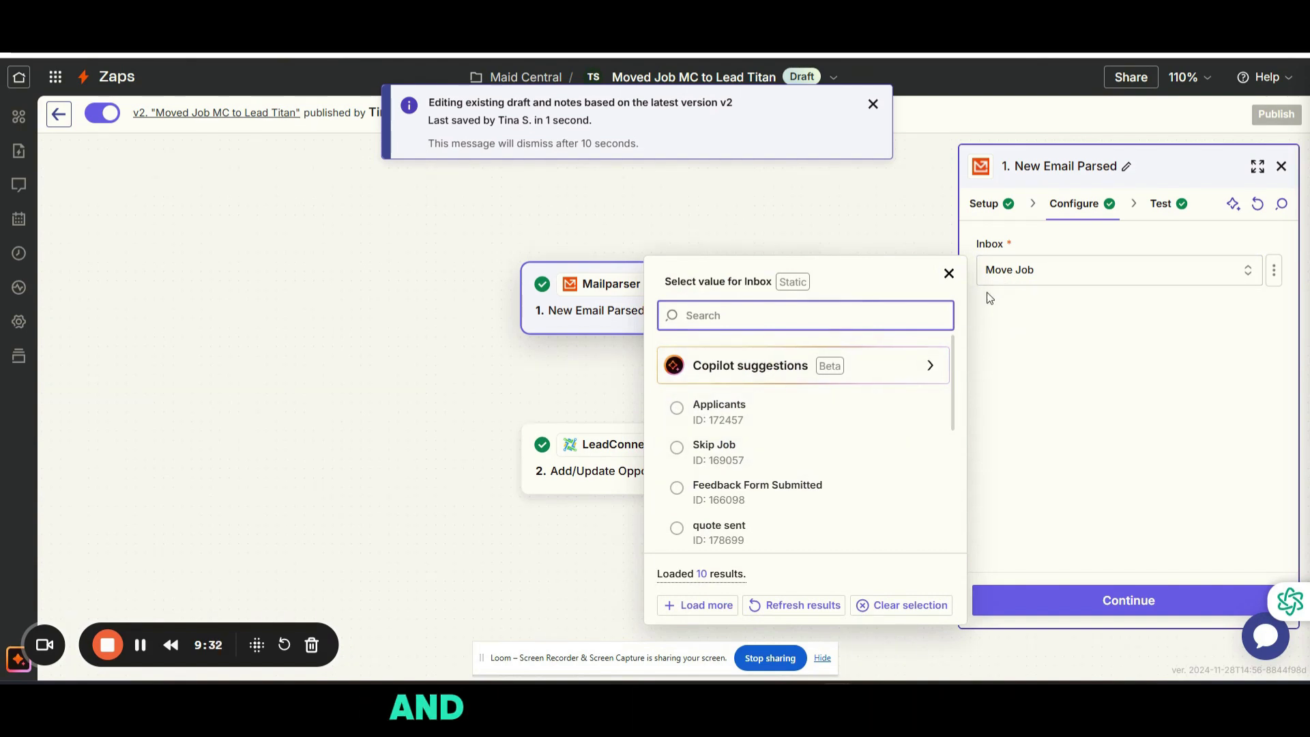
scroll(822, 430, down, 3)
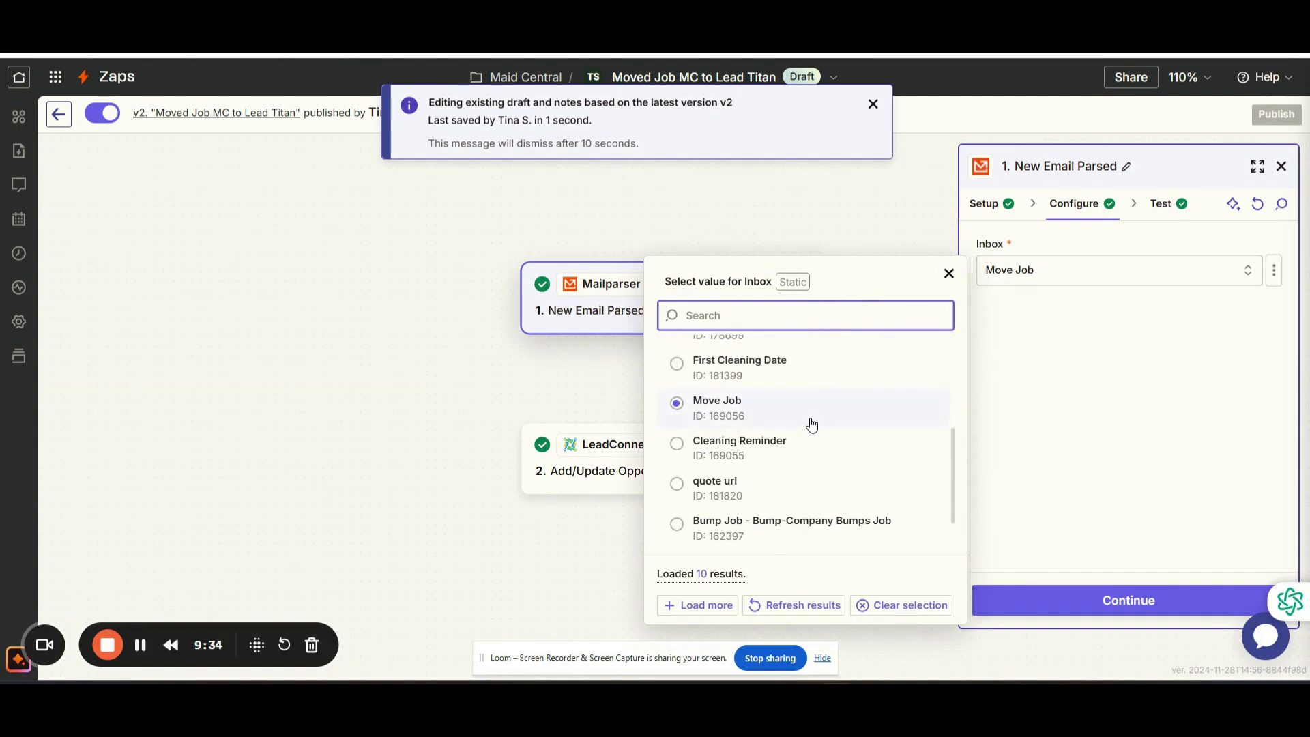
click(1025, 394)
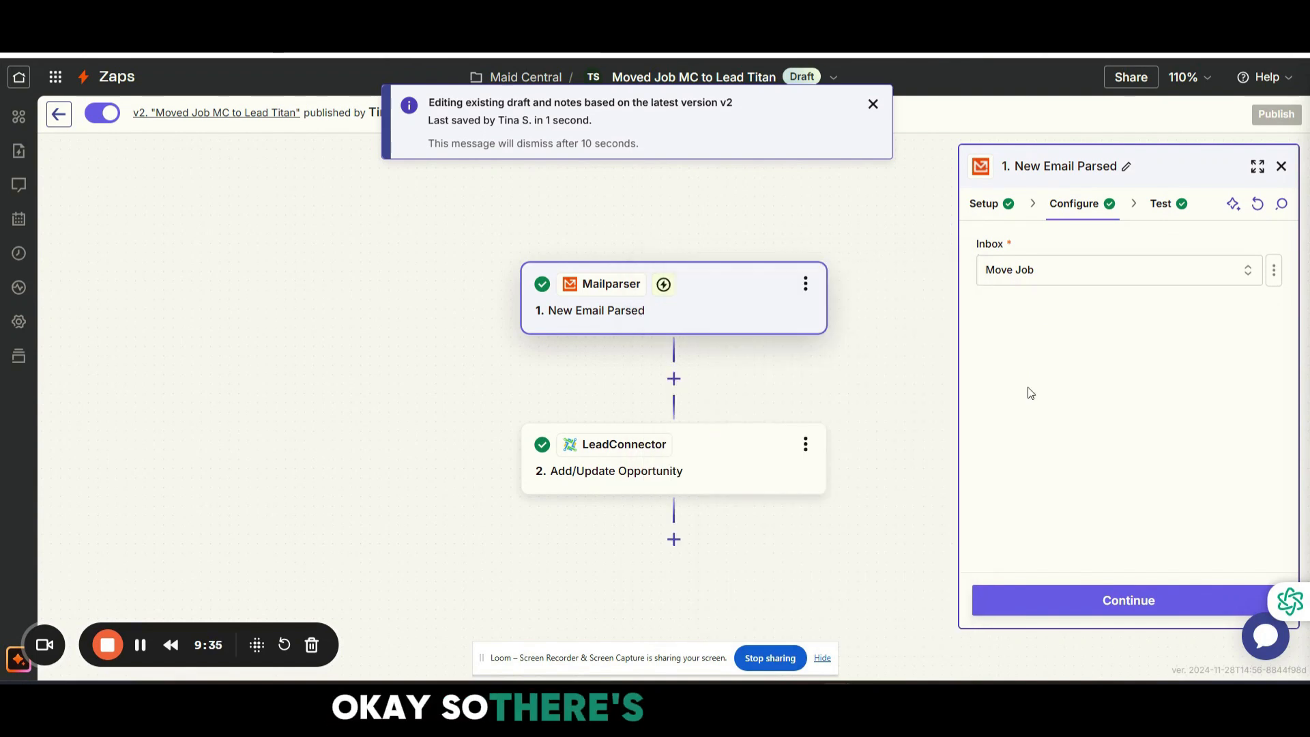
Step: Find new test records for the Mailparser trigger, inspect the parsed fields of Email J, and continue with that record
click(1126, 600)
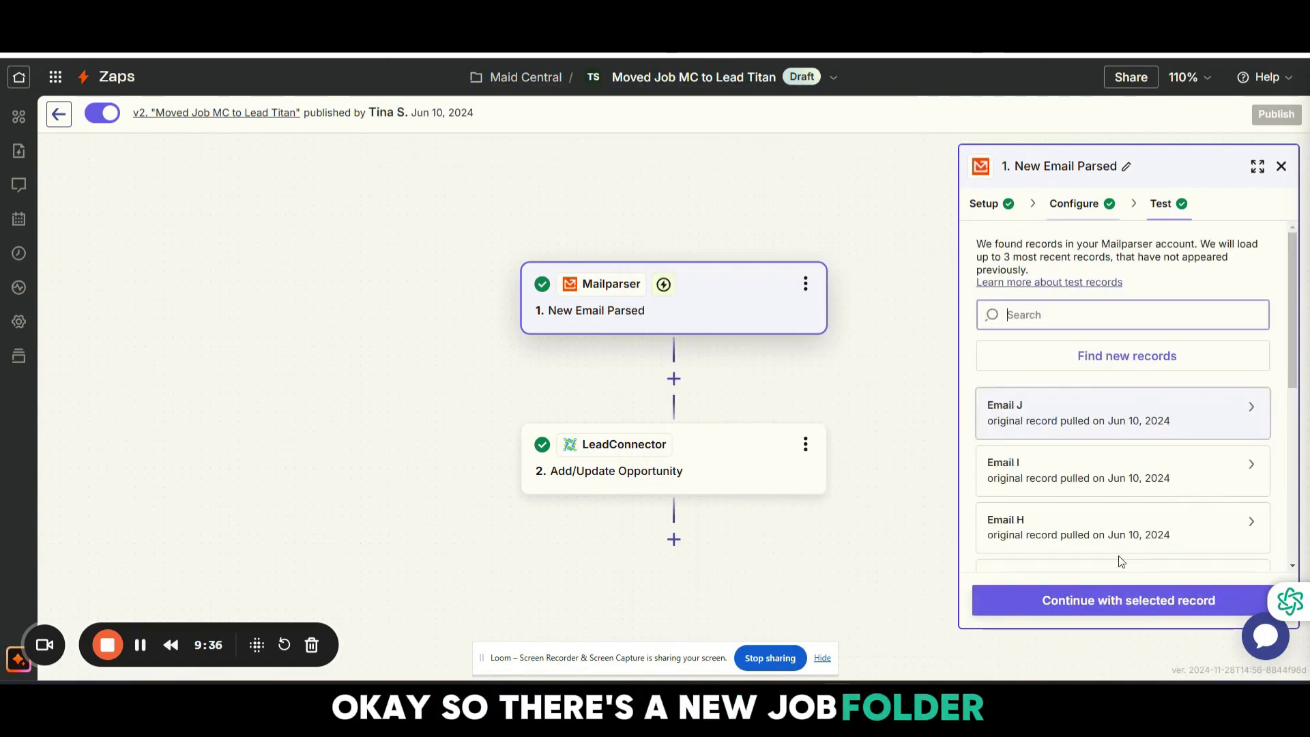
click(1136, 367)
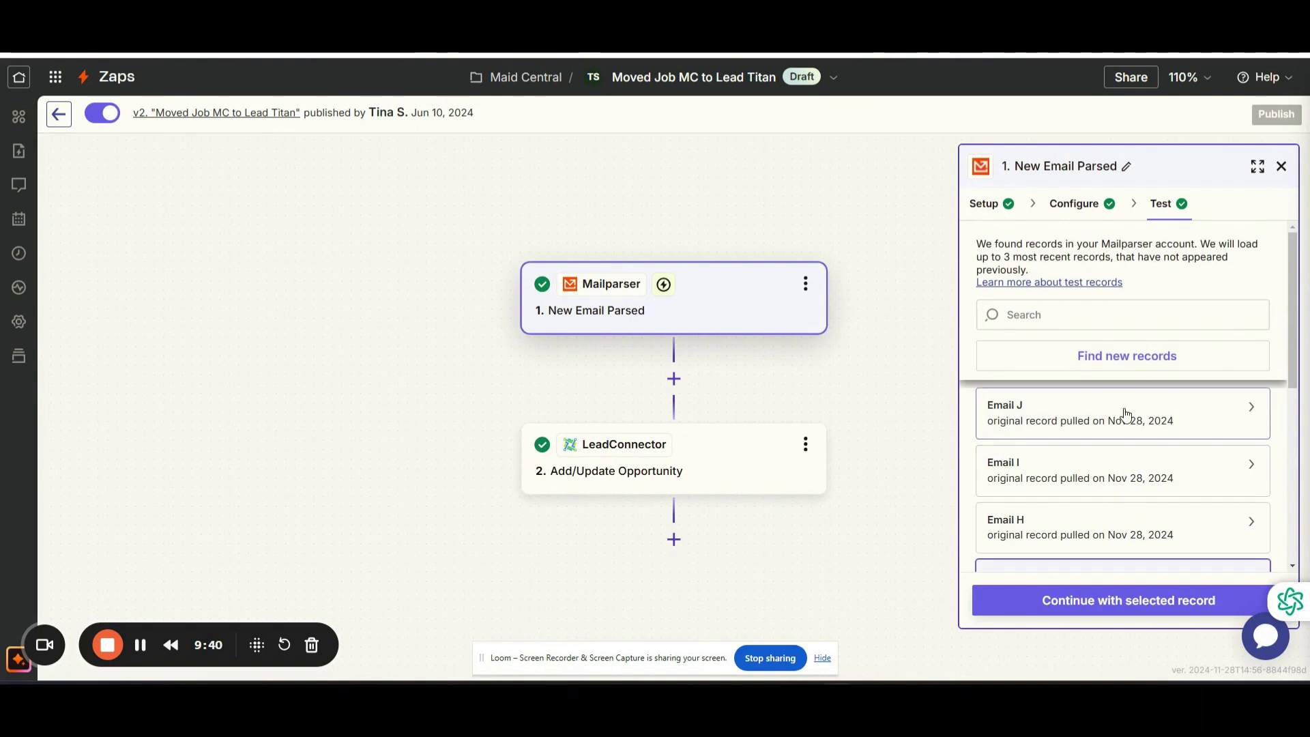
mouse_move(1125, 414)
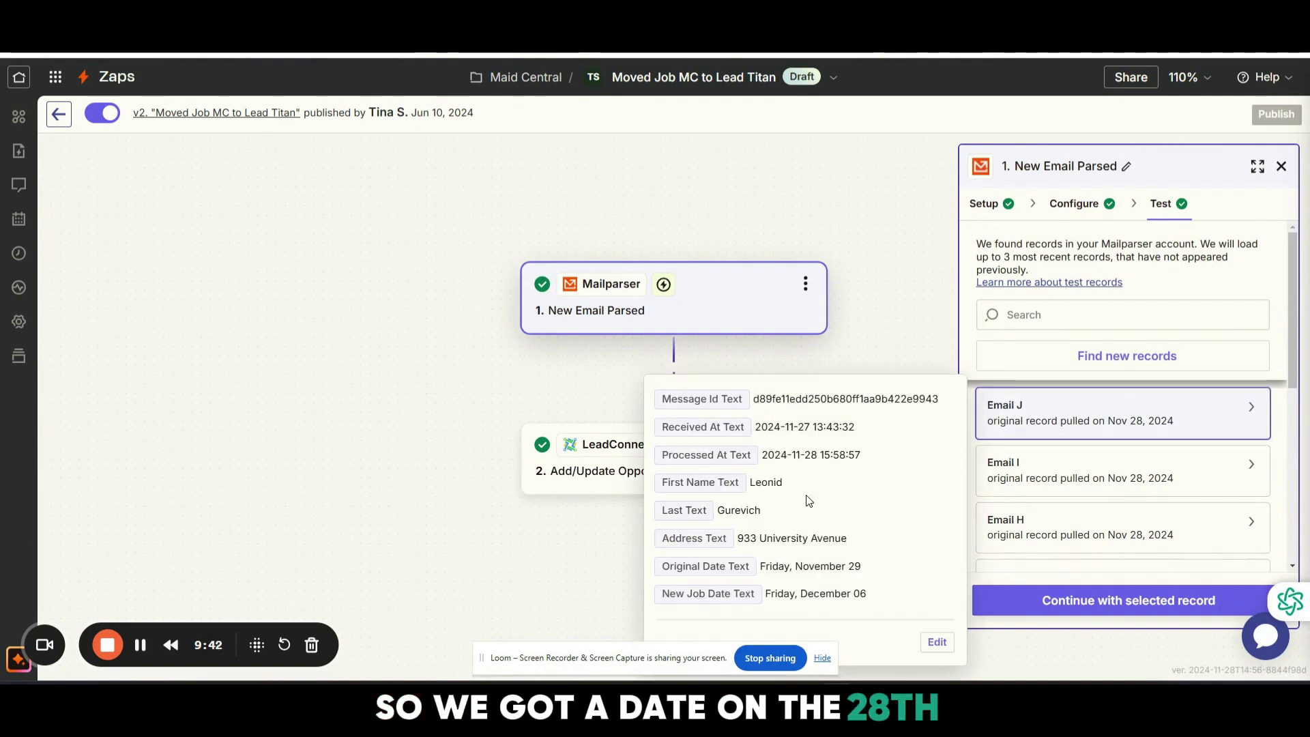
click(1099, 611)
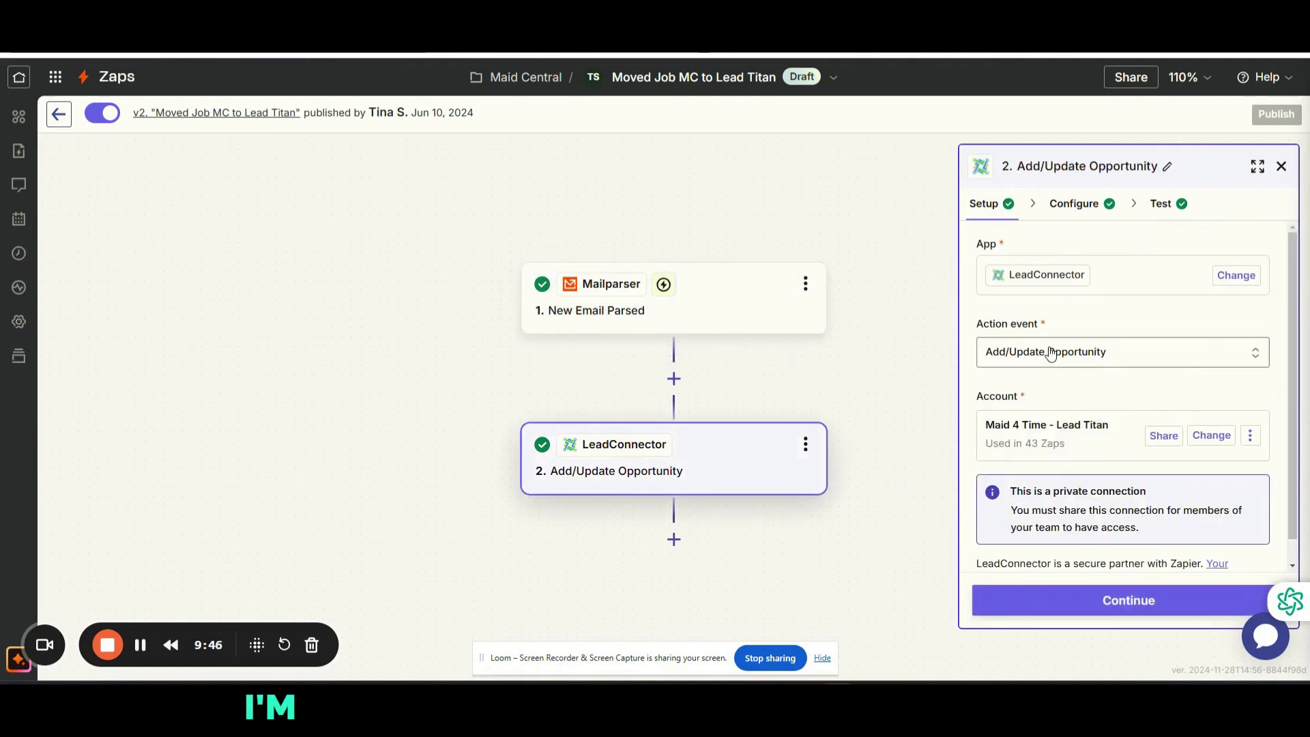
Step: Review the LeadConnector action's setup, and switch to GoHighLevel's Moved Job 2 workflow and duplicate its browser tab
scroll(1098, 382, down, 1)
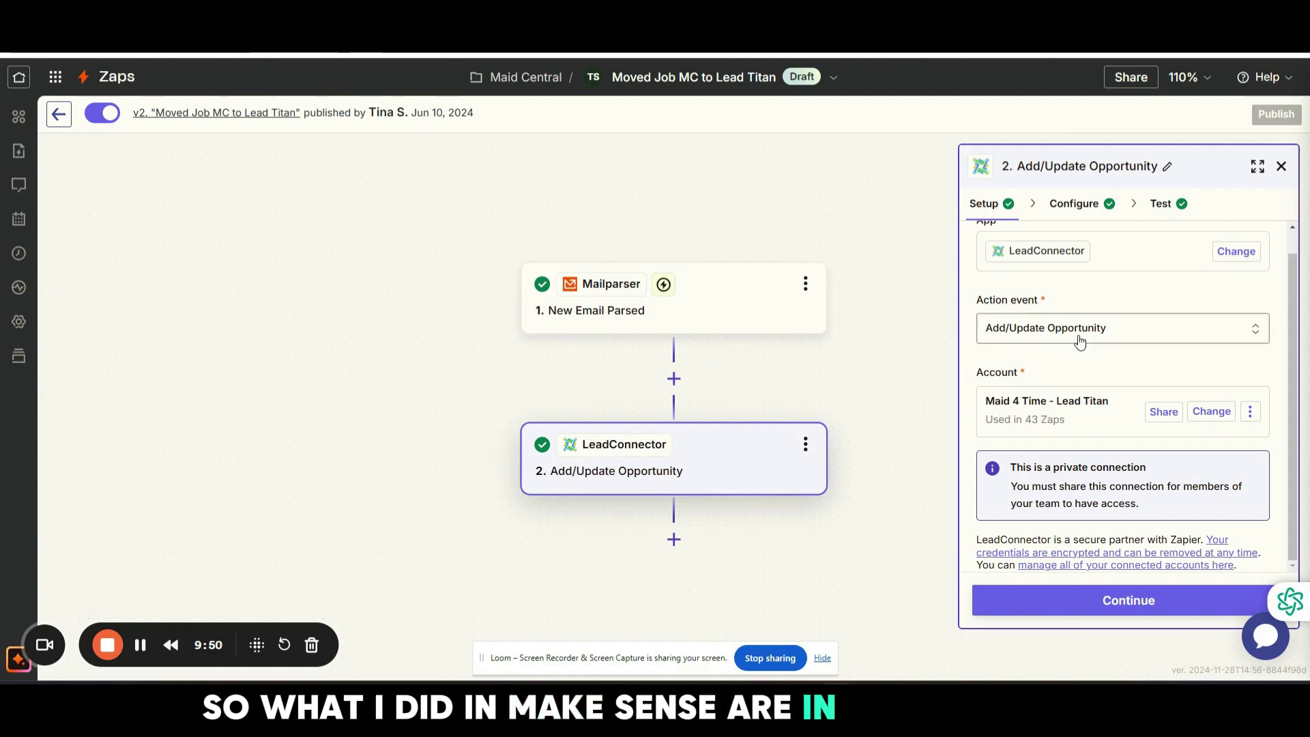
click(119, 12)
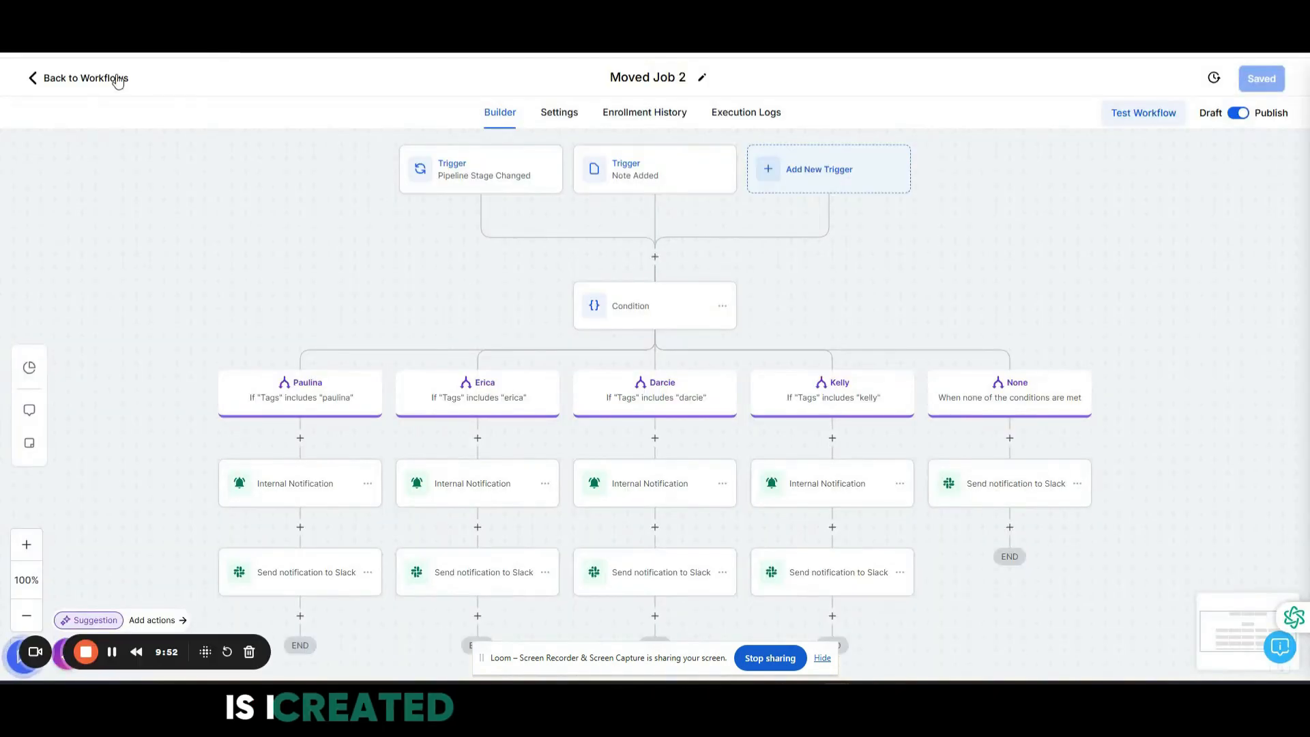
right_click(514, 34)
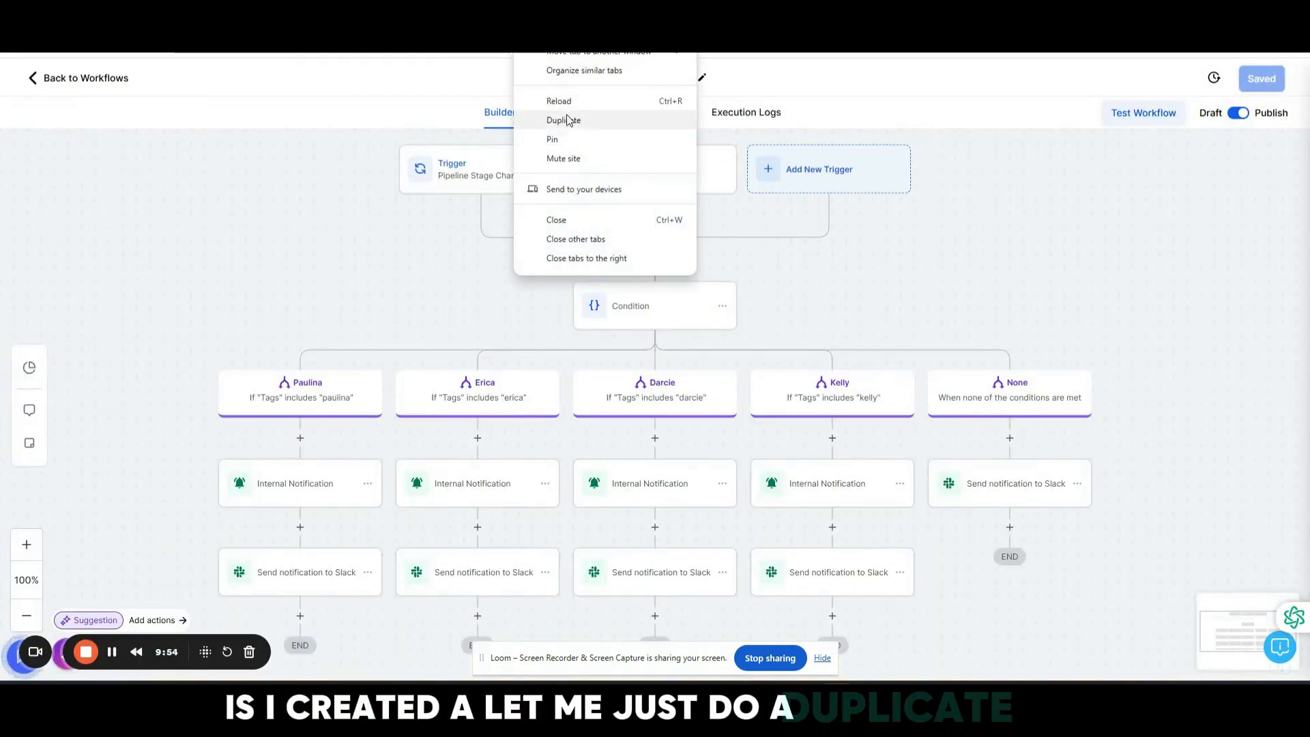
click(546, 120)
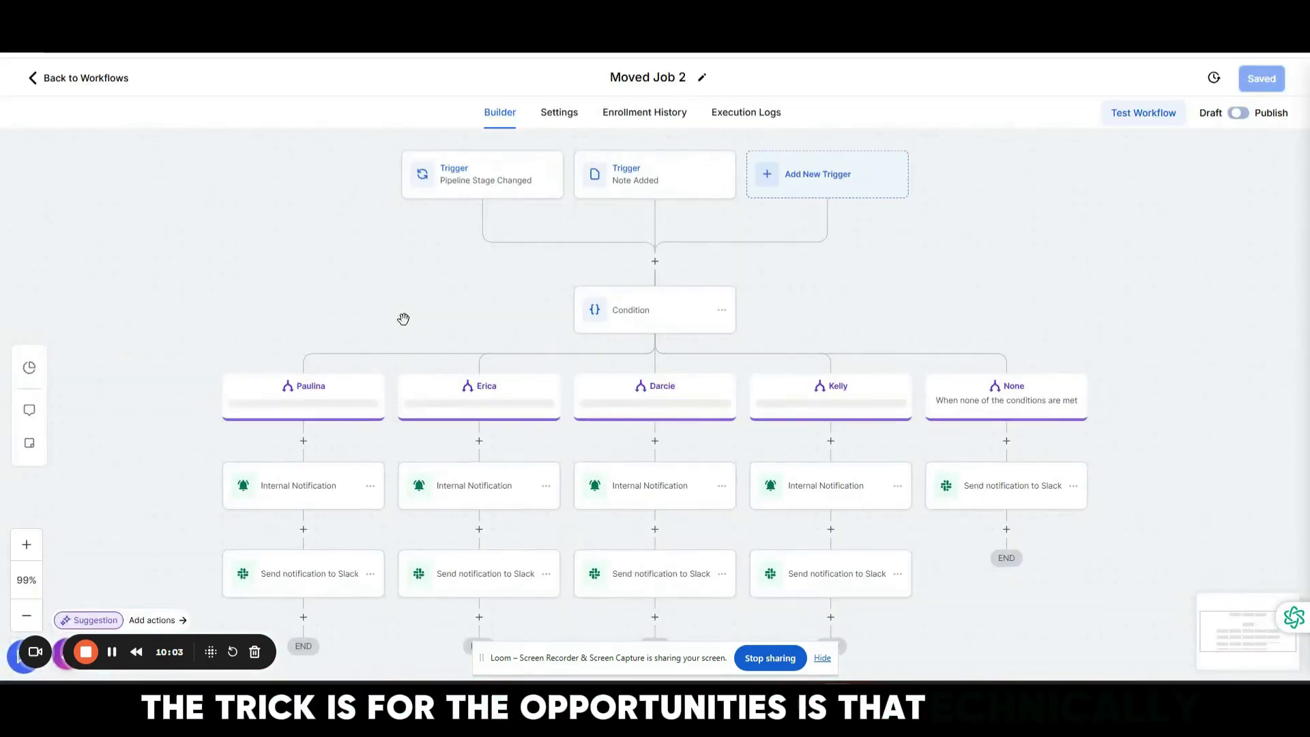
Step: Leave the workflow for the Opportunities board, and examine the available pipelines and the later stages of the Maid Central Pipeline
click(46, 82)
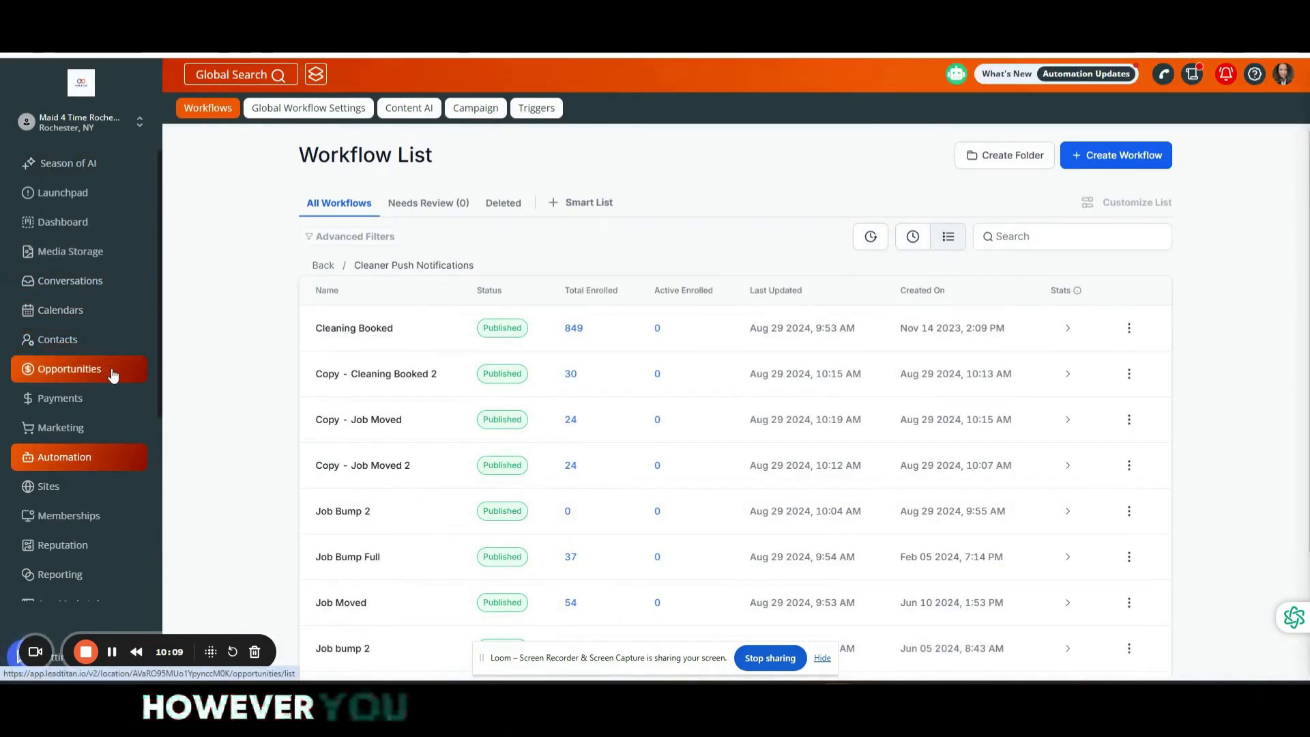
click(70, 374)
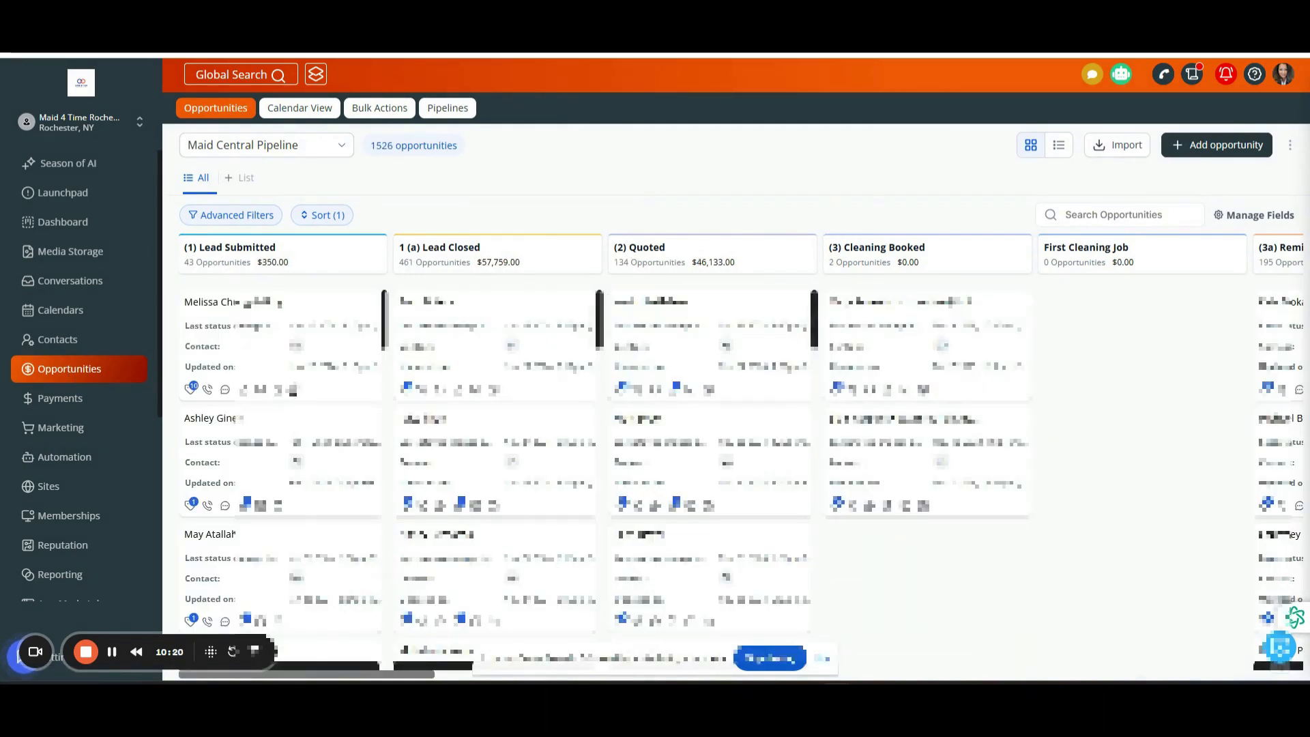
click(246, 149)
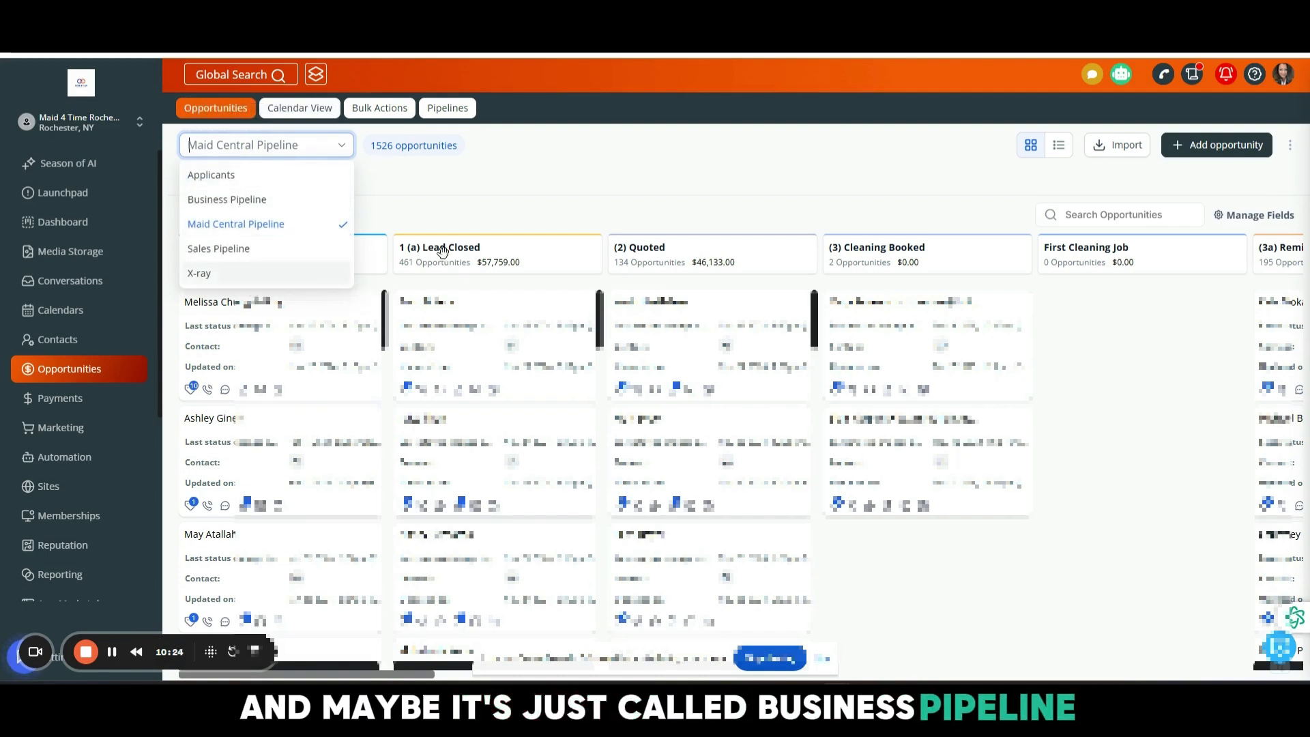
click(503, 196)
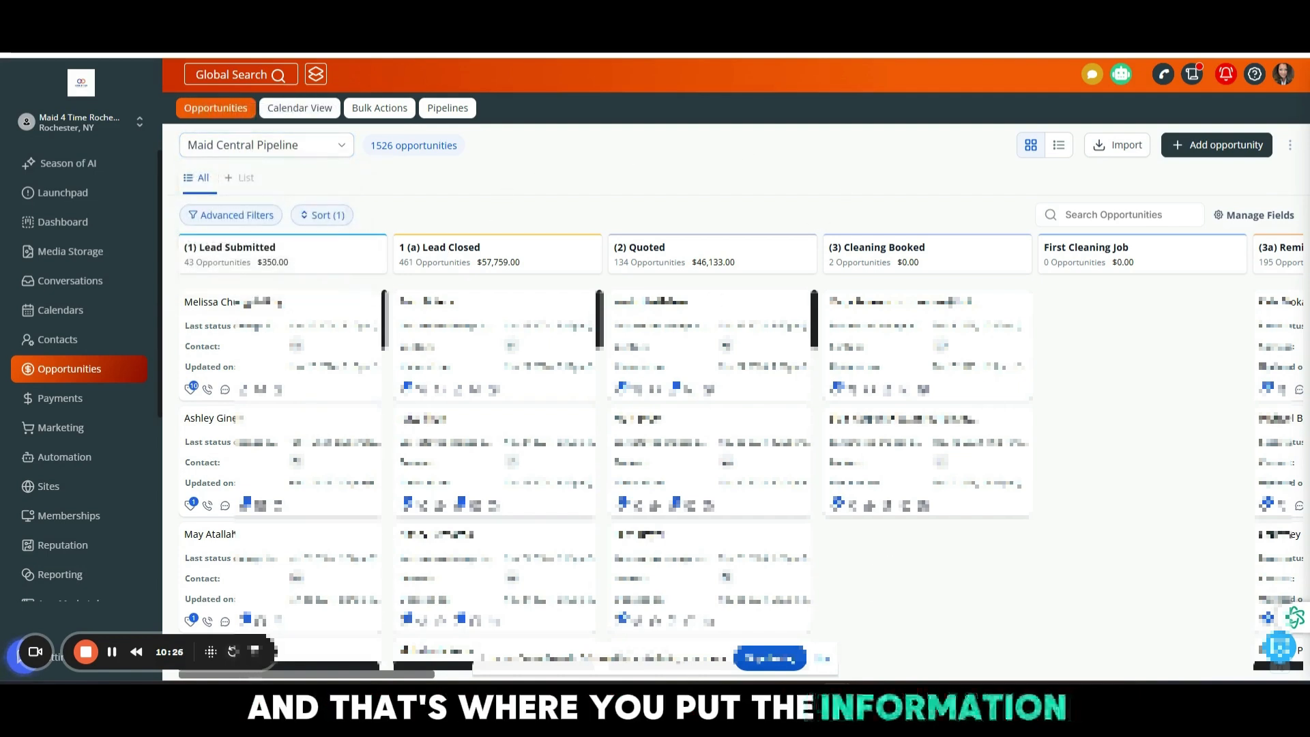
drag(284, 672, 711, 662)
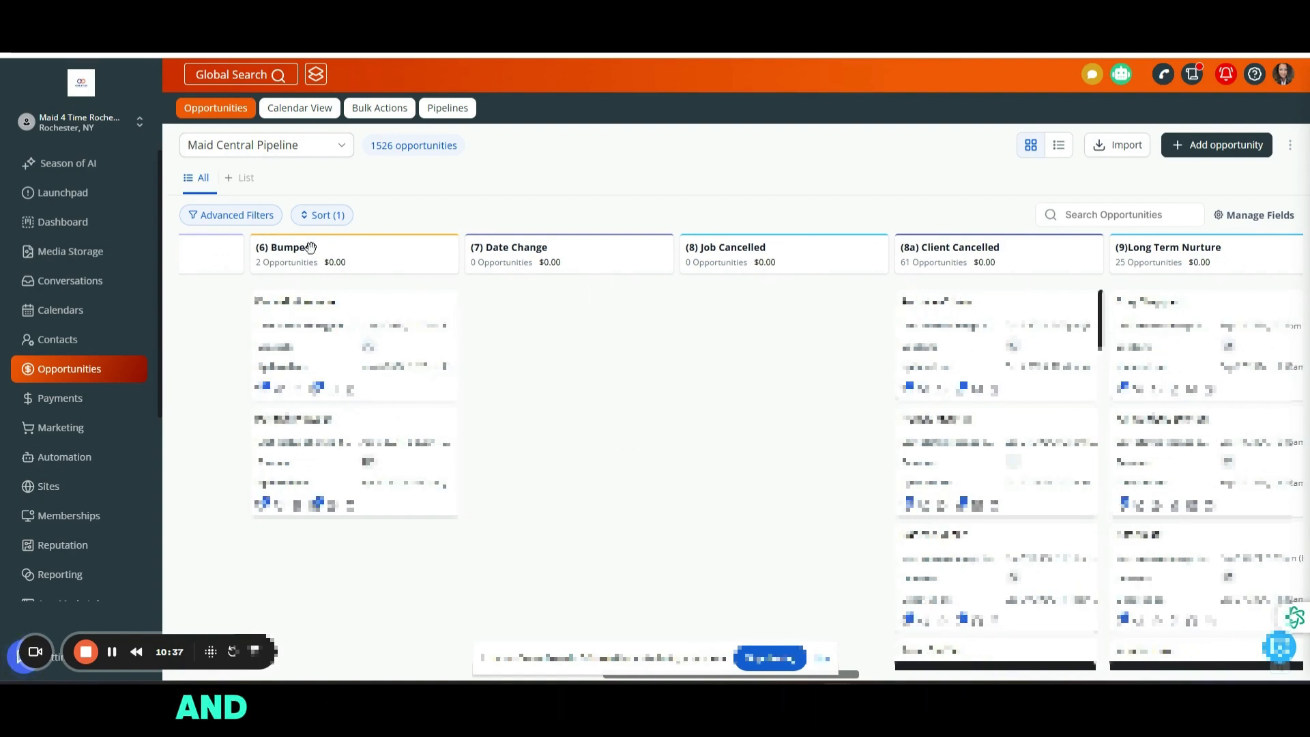
Step: Switch the Opportunities board to the Business Pipeline and back to the Maid Central Pipeline, and examine its stages
click(327, 144)
click(263, 199)
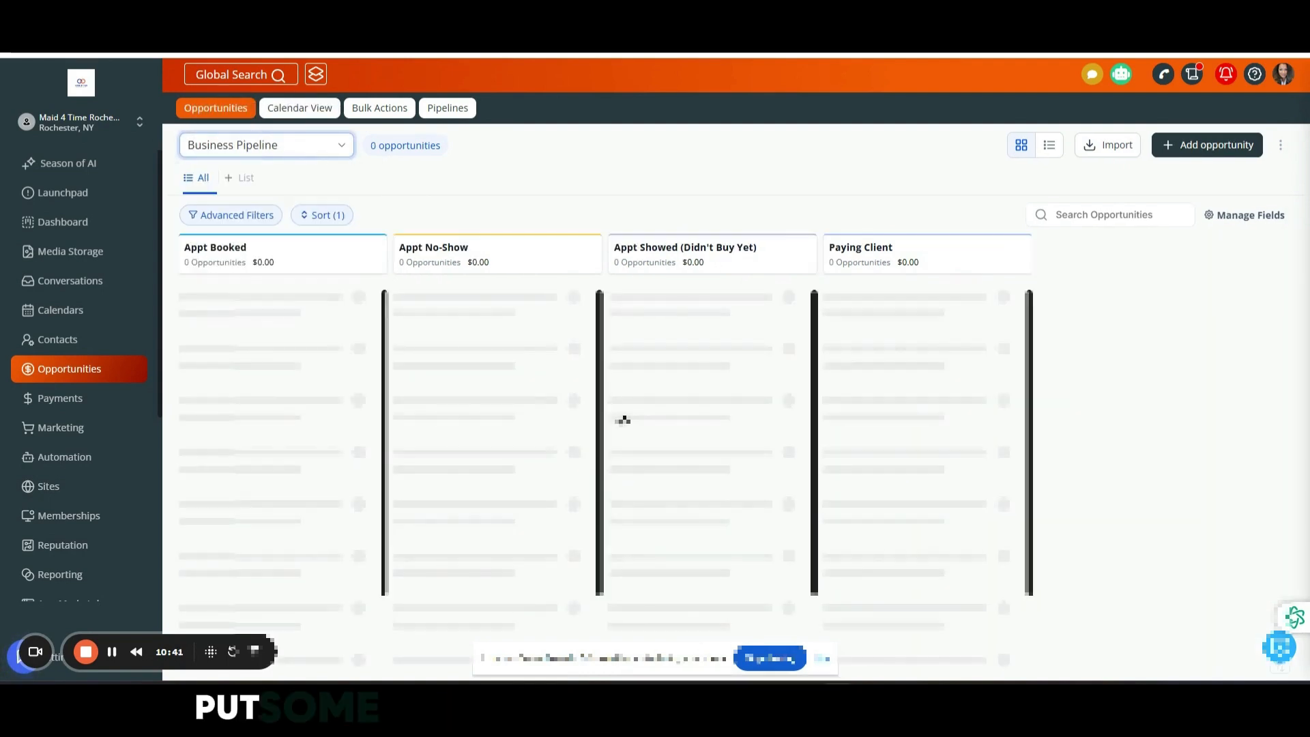
click(308, 144)
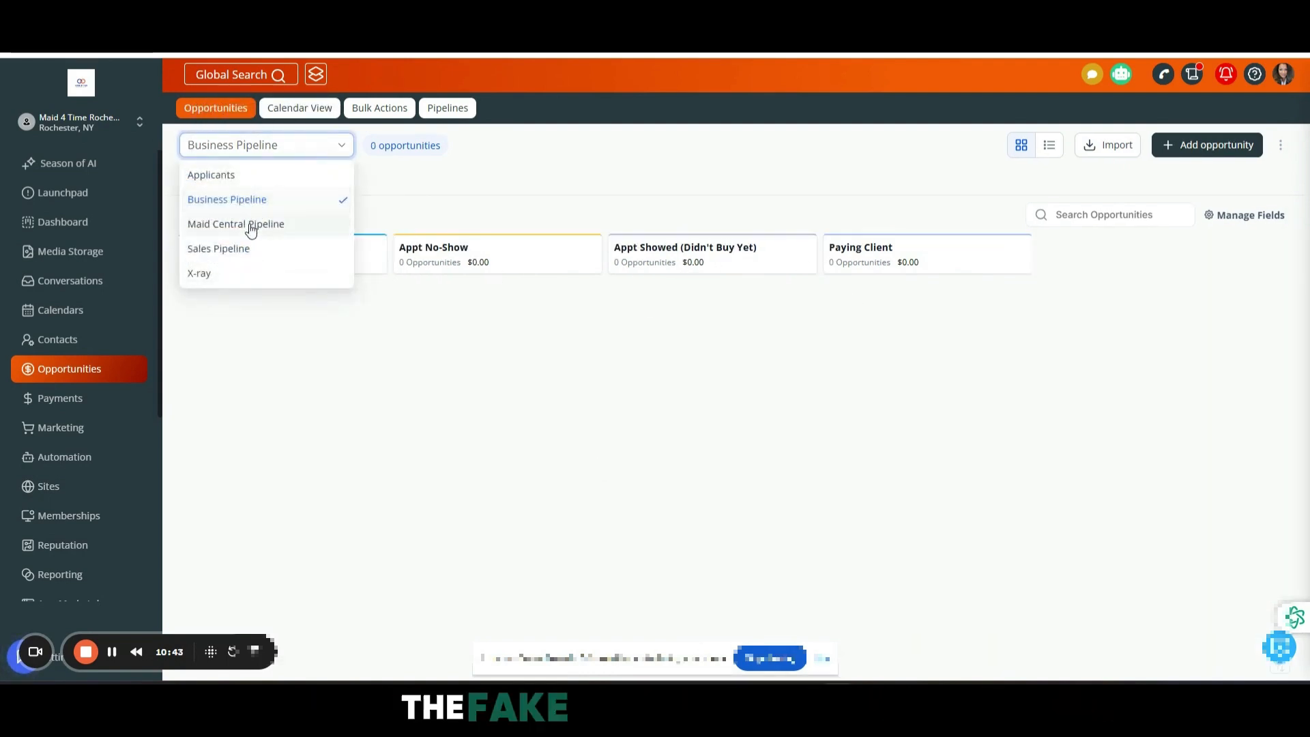
click(251, 226)
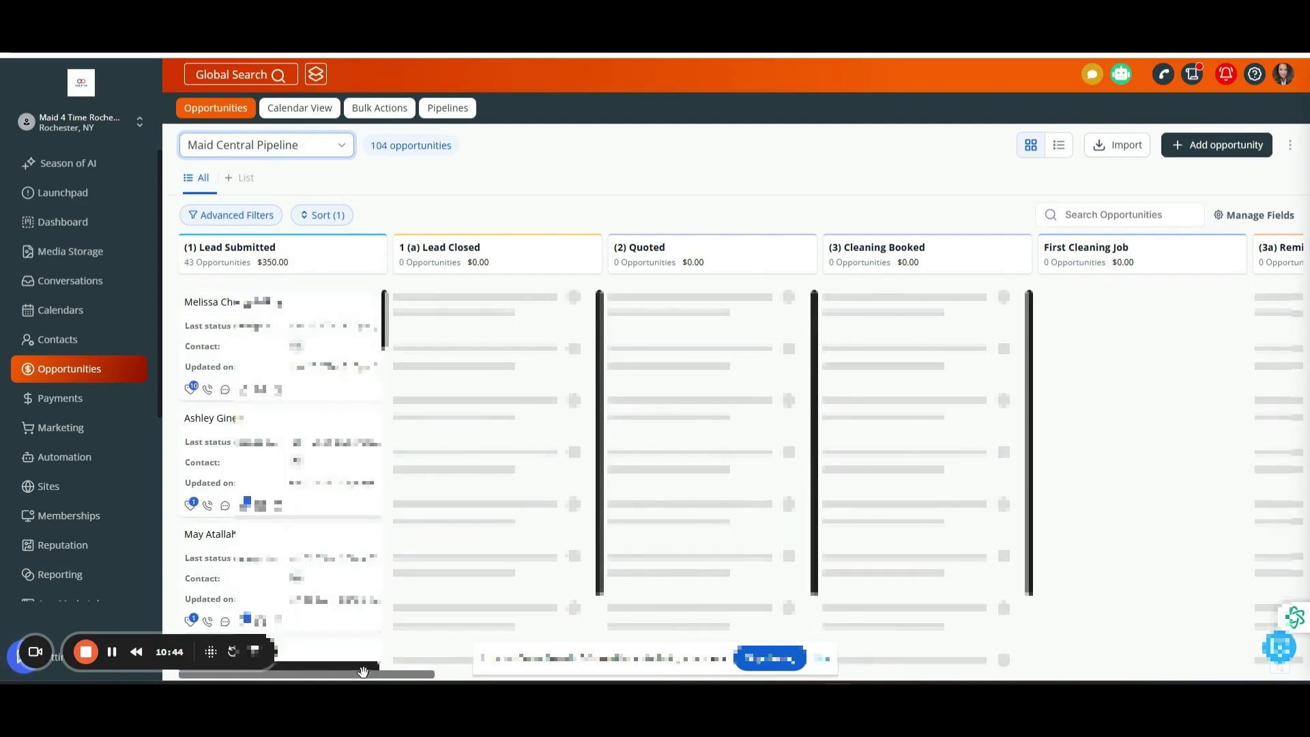
drag(363, 674, 584, 669)
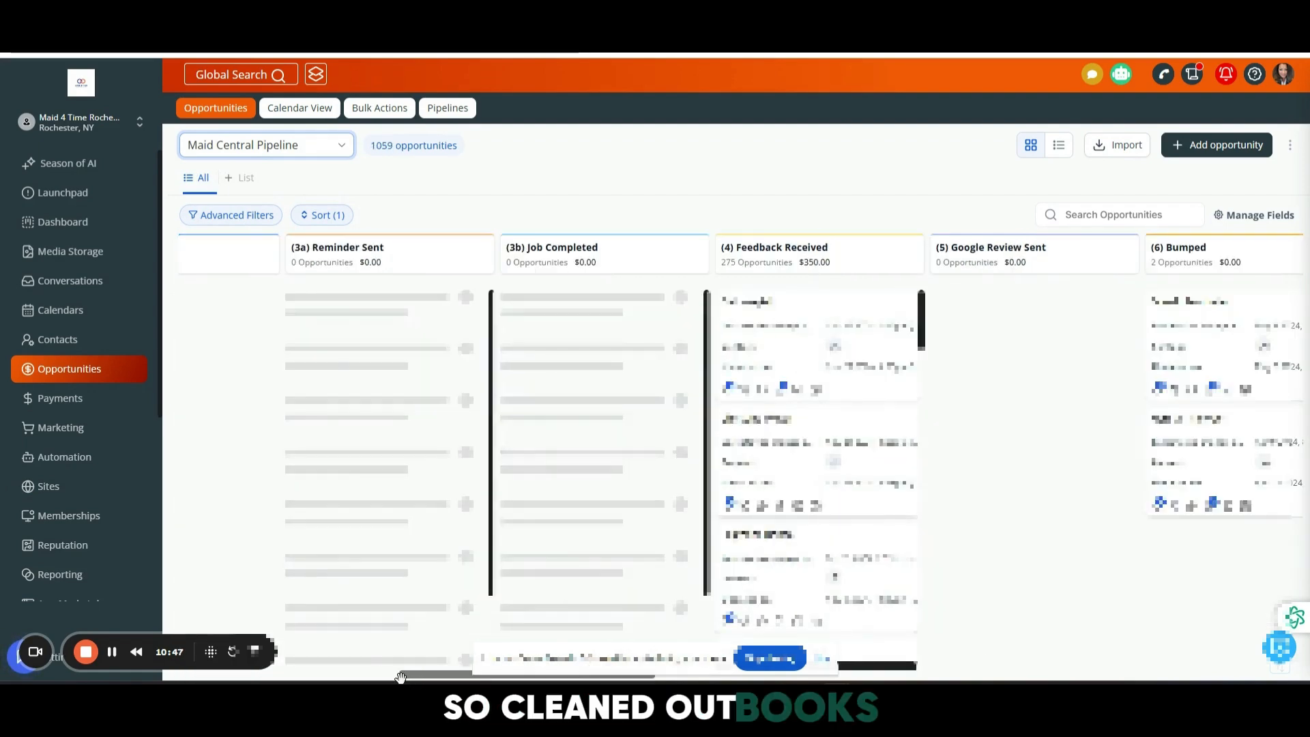
mouse_move(592, 662)
mouse_down()
mouse_move(658, 645)
mouse_move(606, 642)
mouse_up()
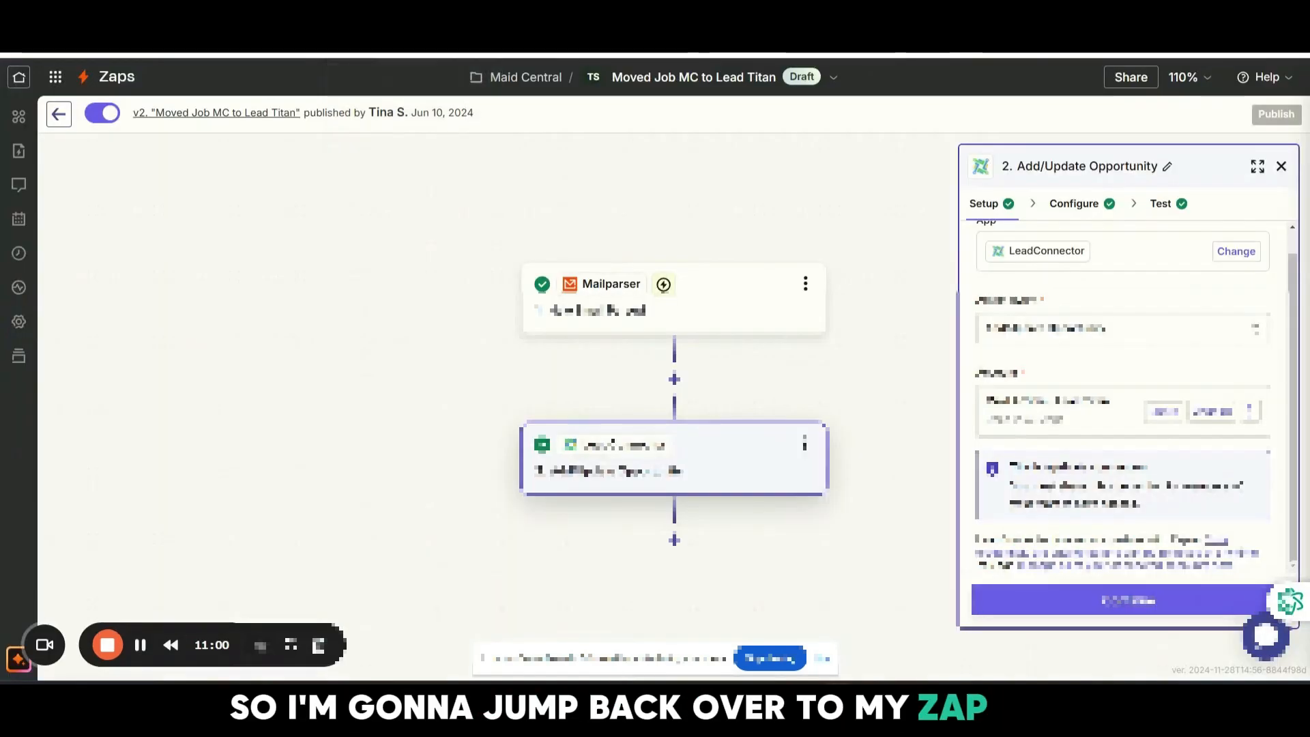
Step: Switch to the zap in Zapier, check the LeadConnector action events while keeping Add/Update Opportunity, and continue to its field configuration
click(1070, 347)
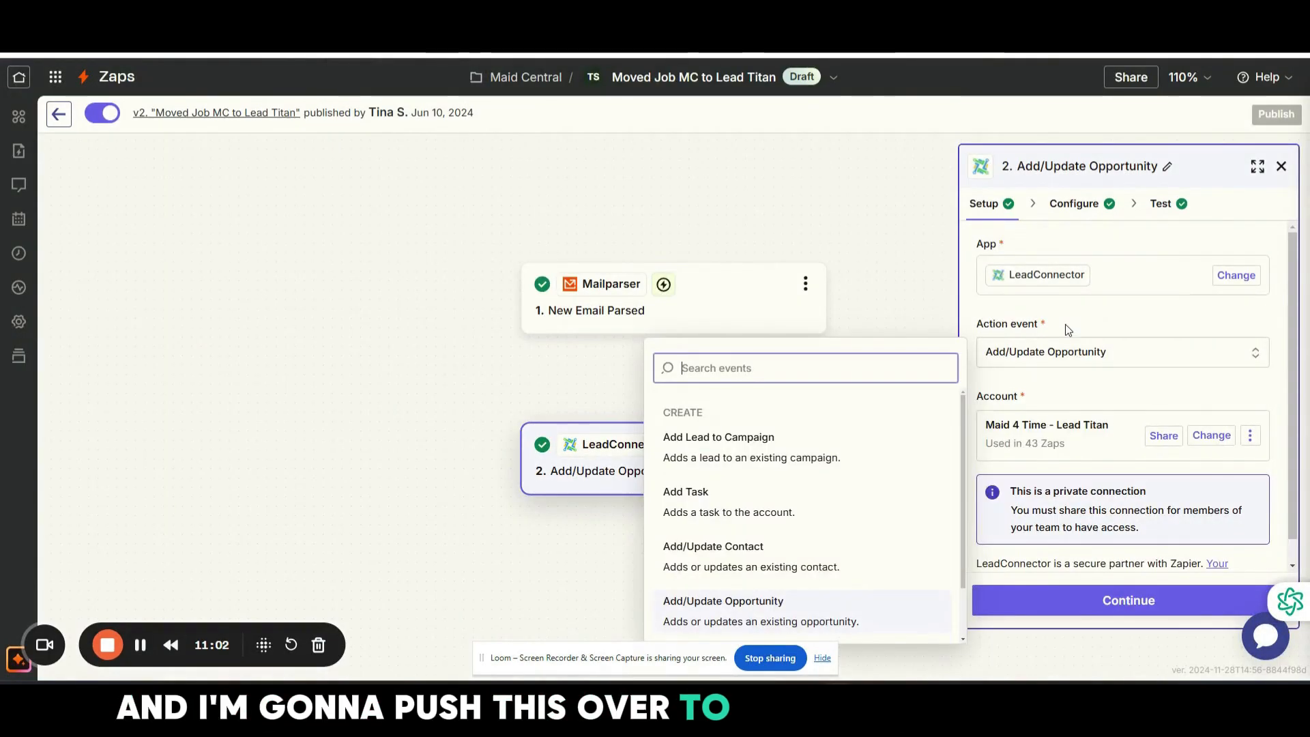
click(1173, 316)
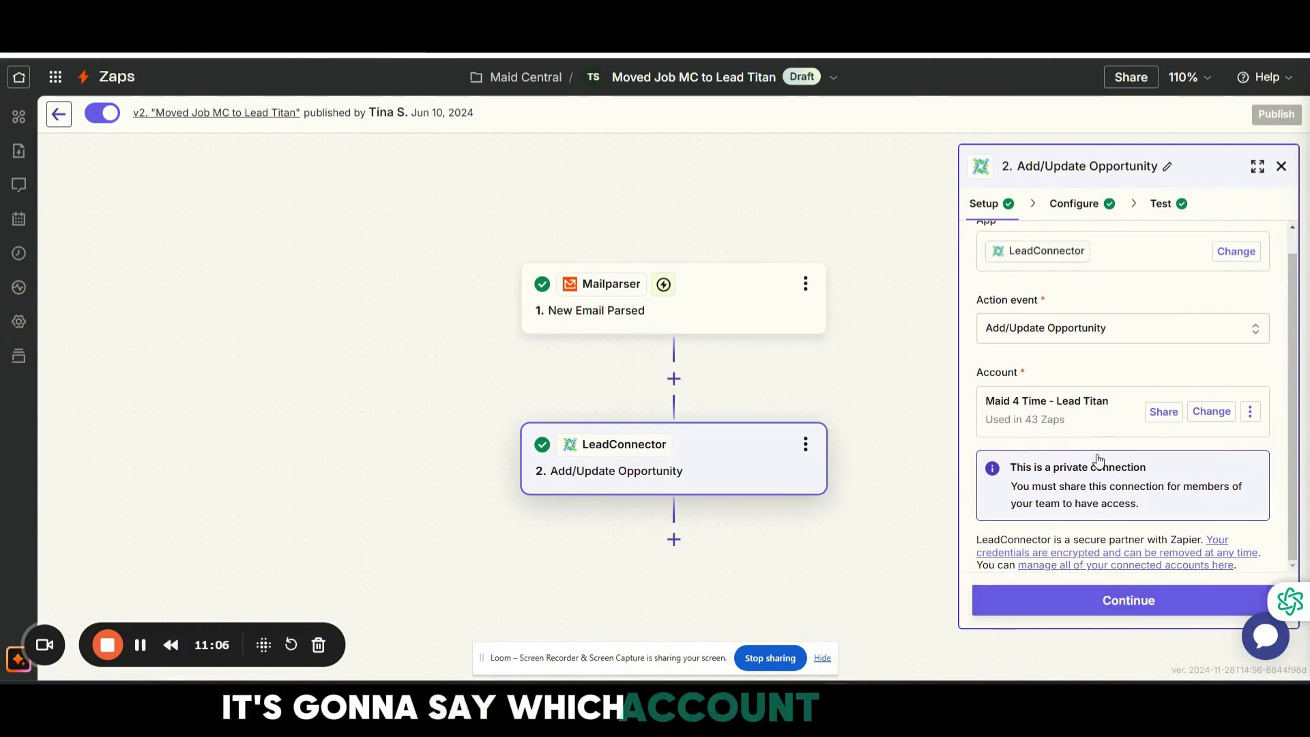
click(1118, 606)
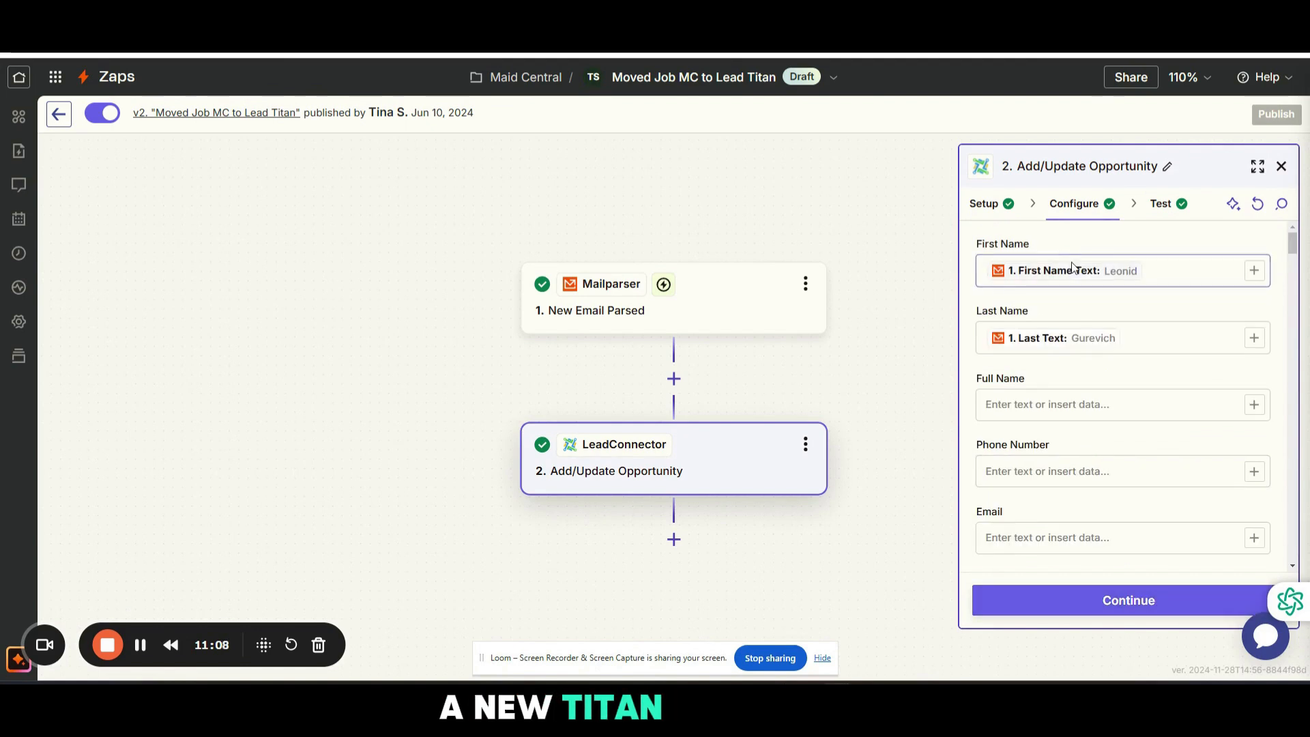
Step: Review the action's contact fields, Mark as Lead setting, Notes date mappings and selected pipeline
scroll(1116, 352, down, 2)
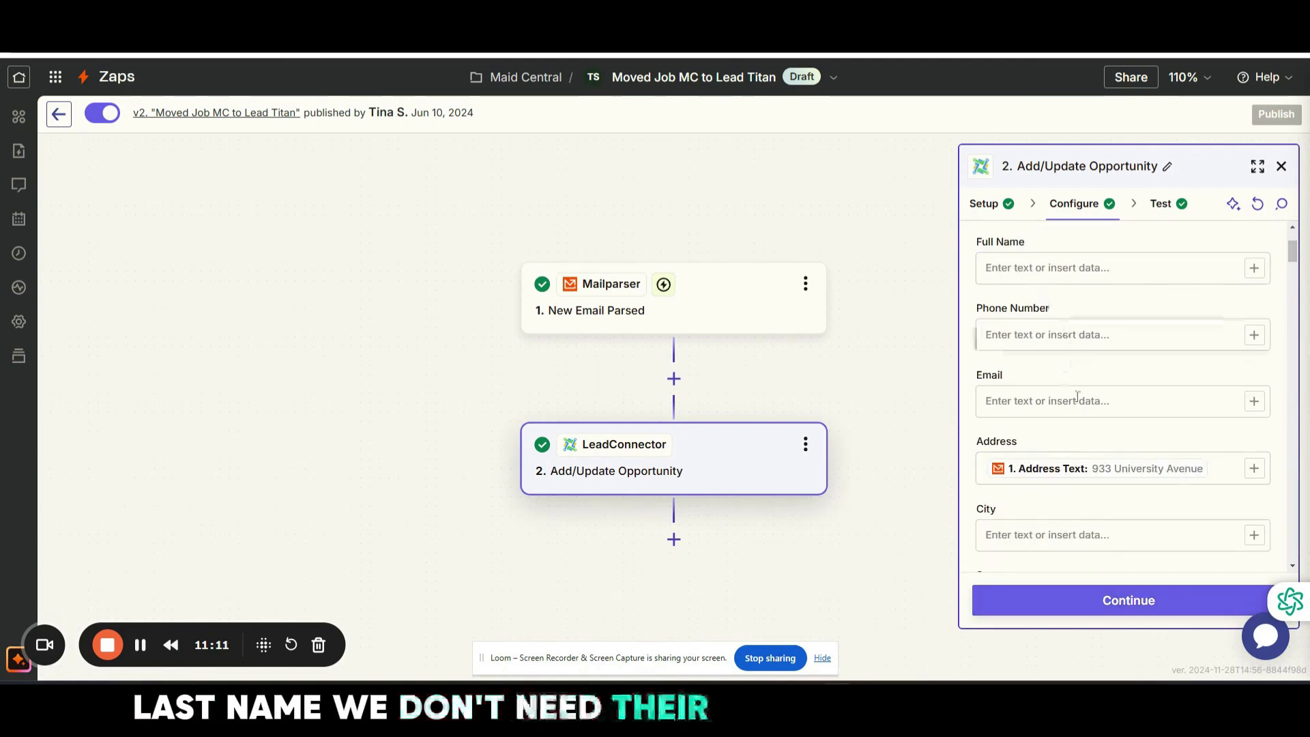
scroll(1077, 396, down, 1)
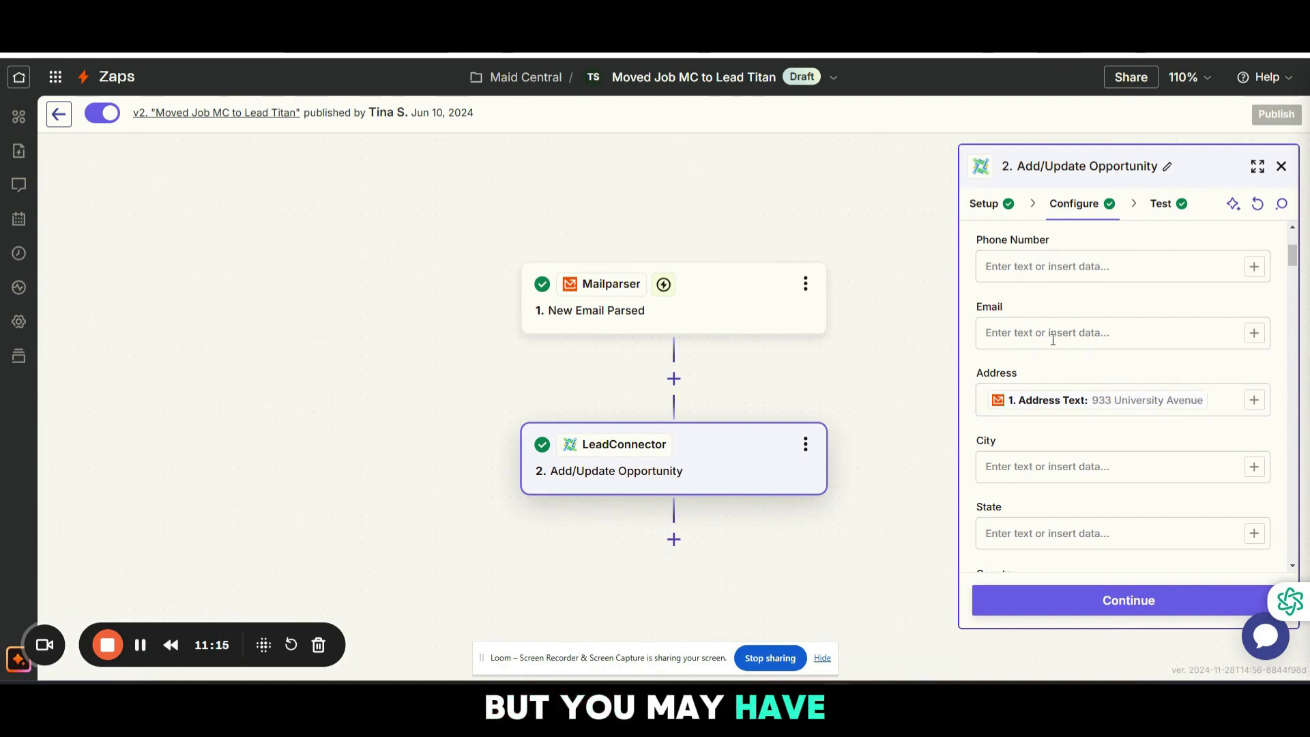
scroll(1064, 347, up, 2)
scroll(1076, 287, down, 4)
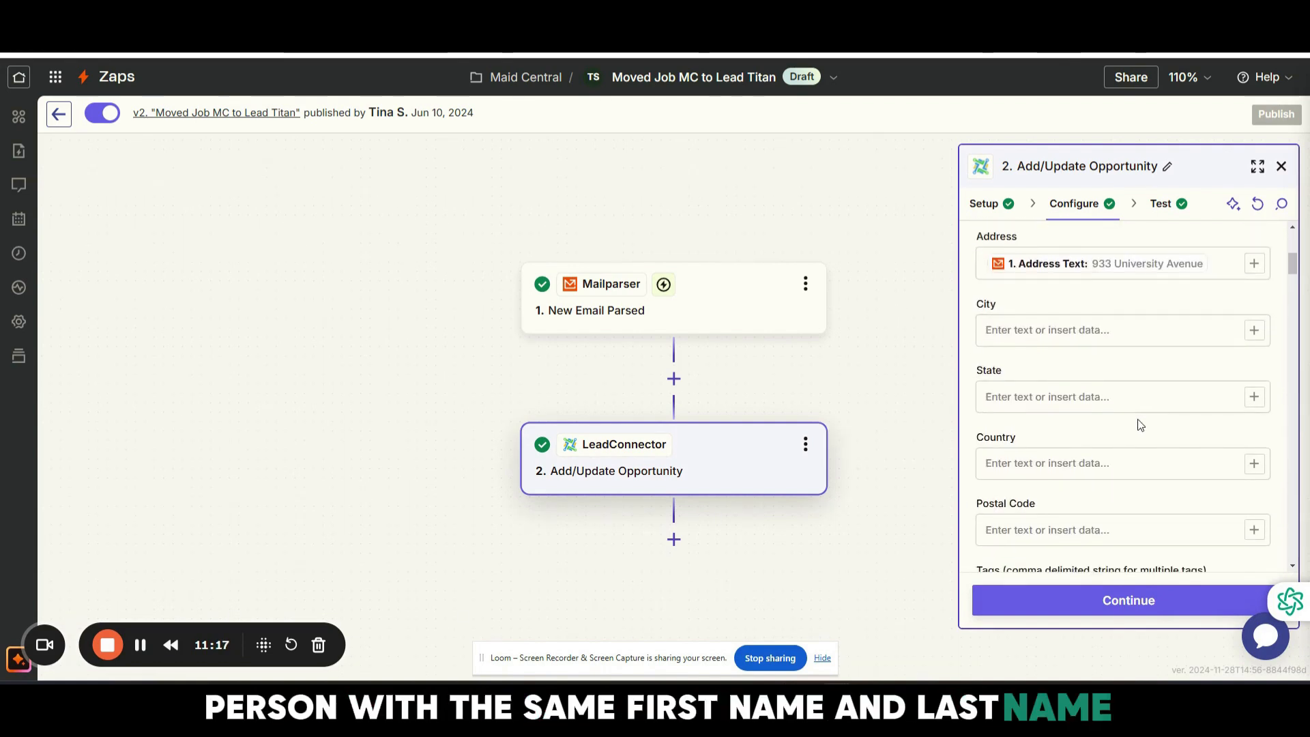
scroll(1137, 419, down, 5)
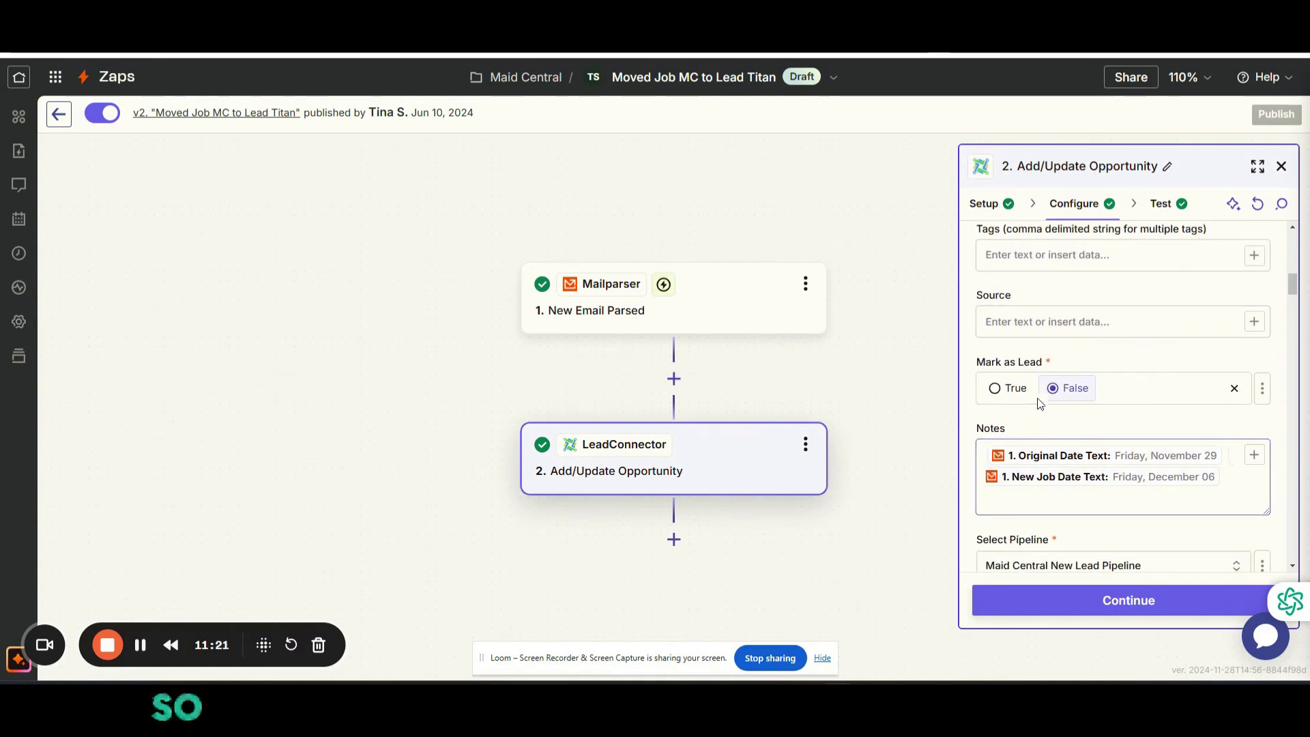
scroll(1091, 409, down, 3)
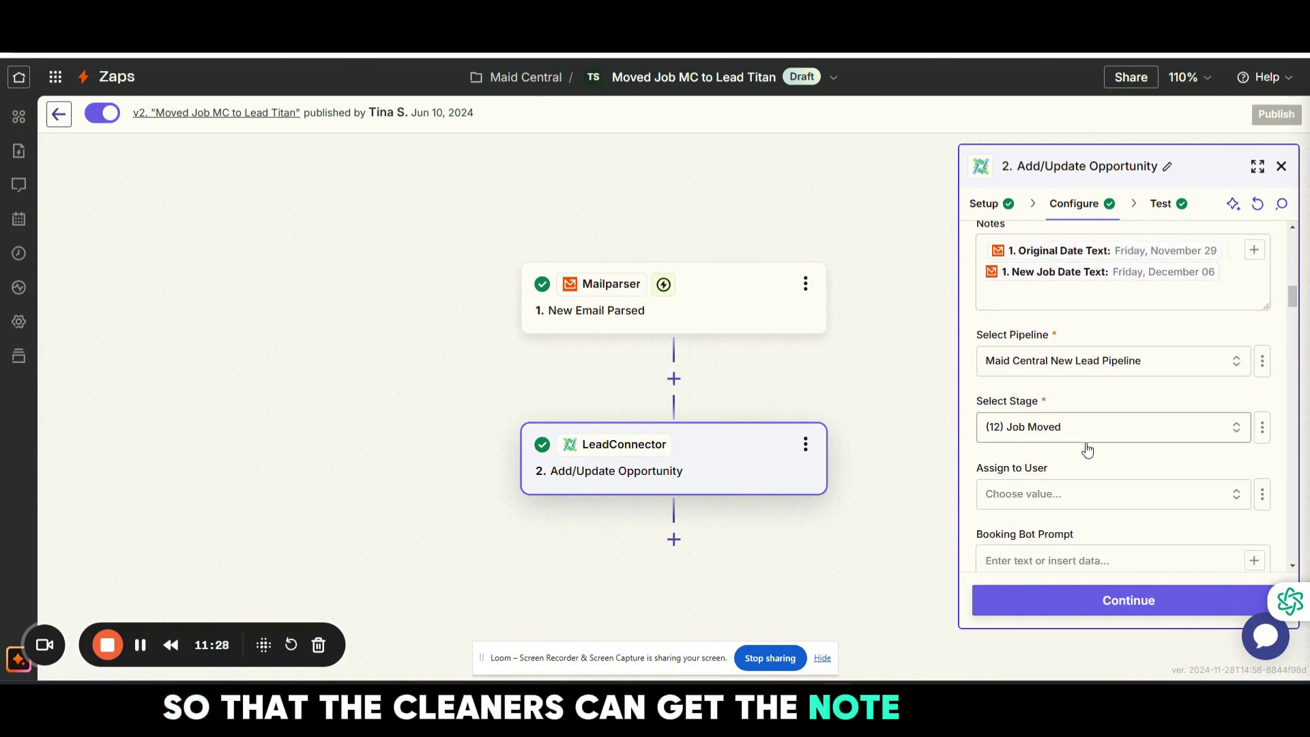
Step: Look through the pipeline stages available to the action and keep (12) Job Moved as the opportunity's stage
click(1043, 427)
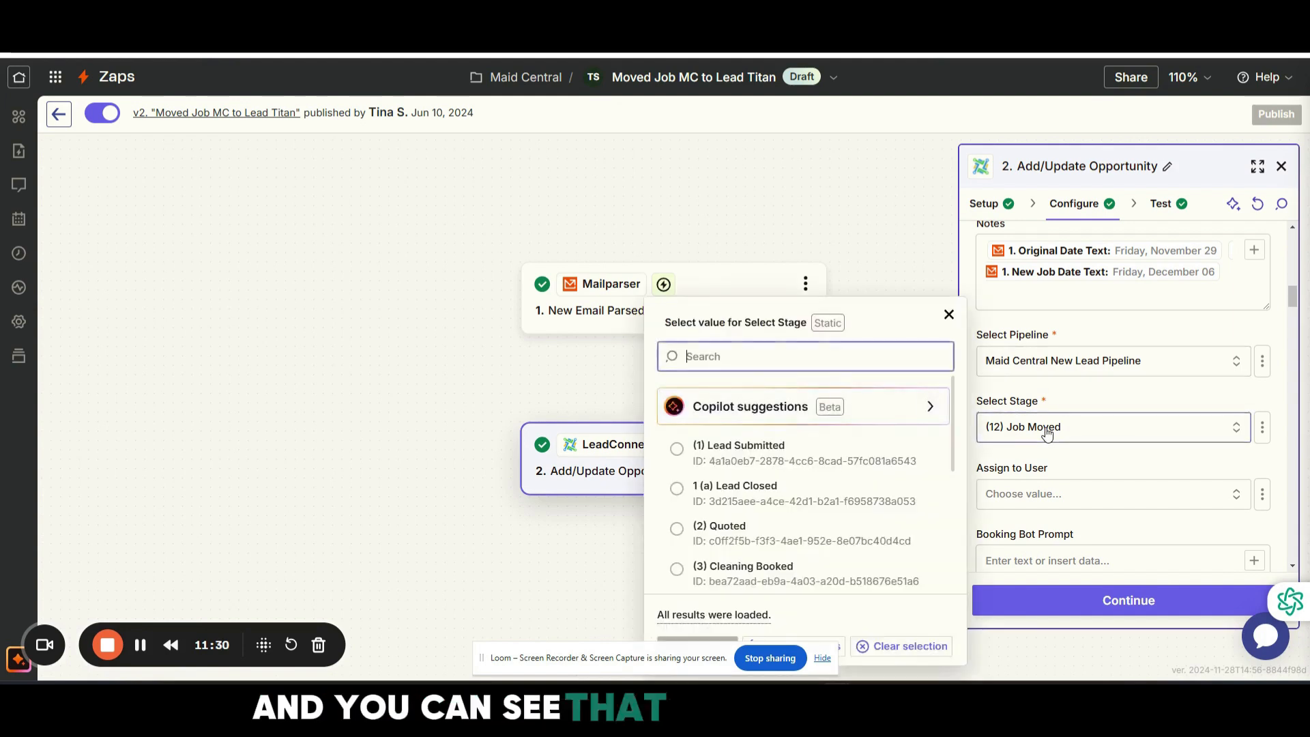
scroll(786, 470, down, 5)
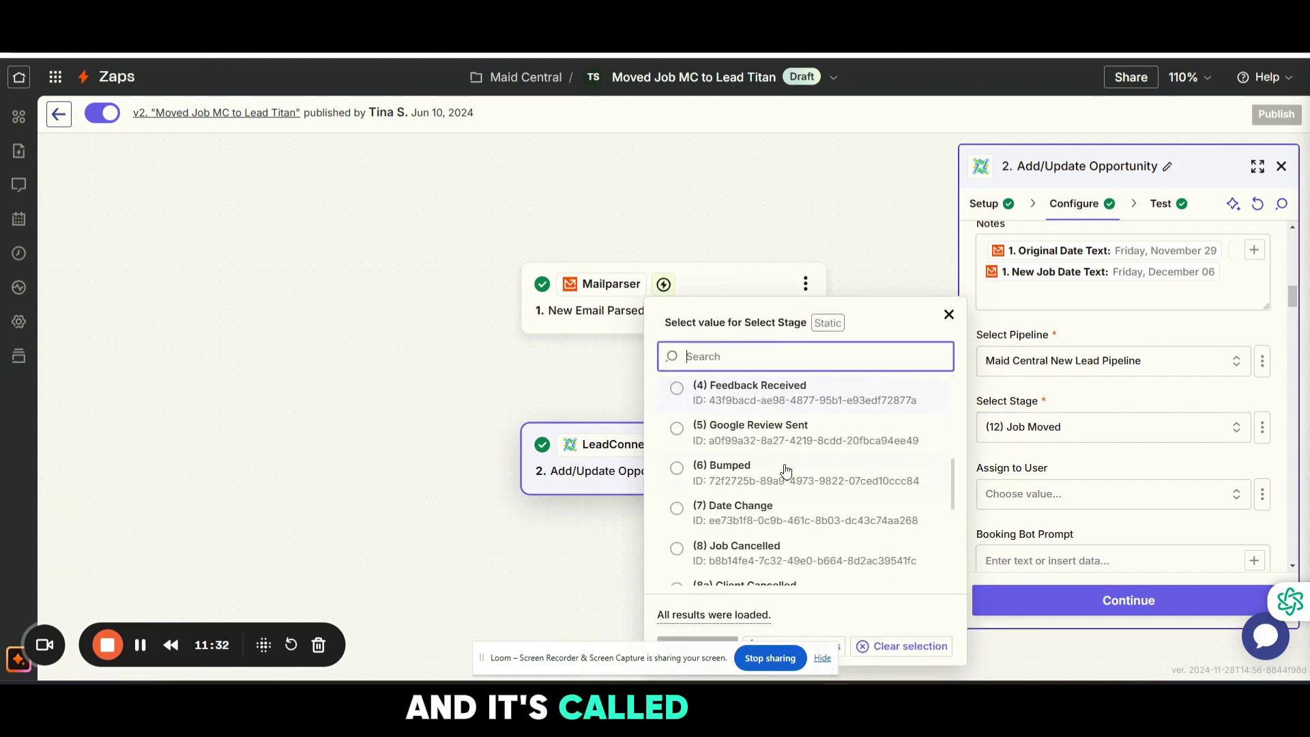
scroll(786, 470, down, 5)
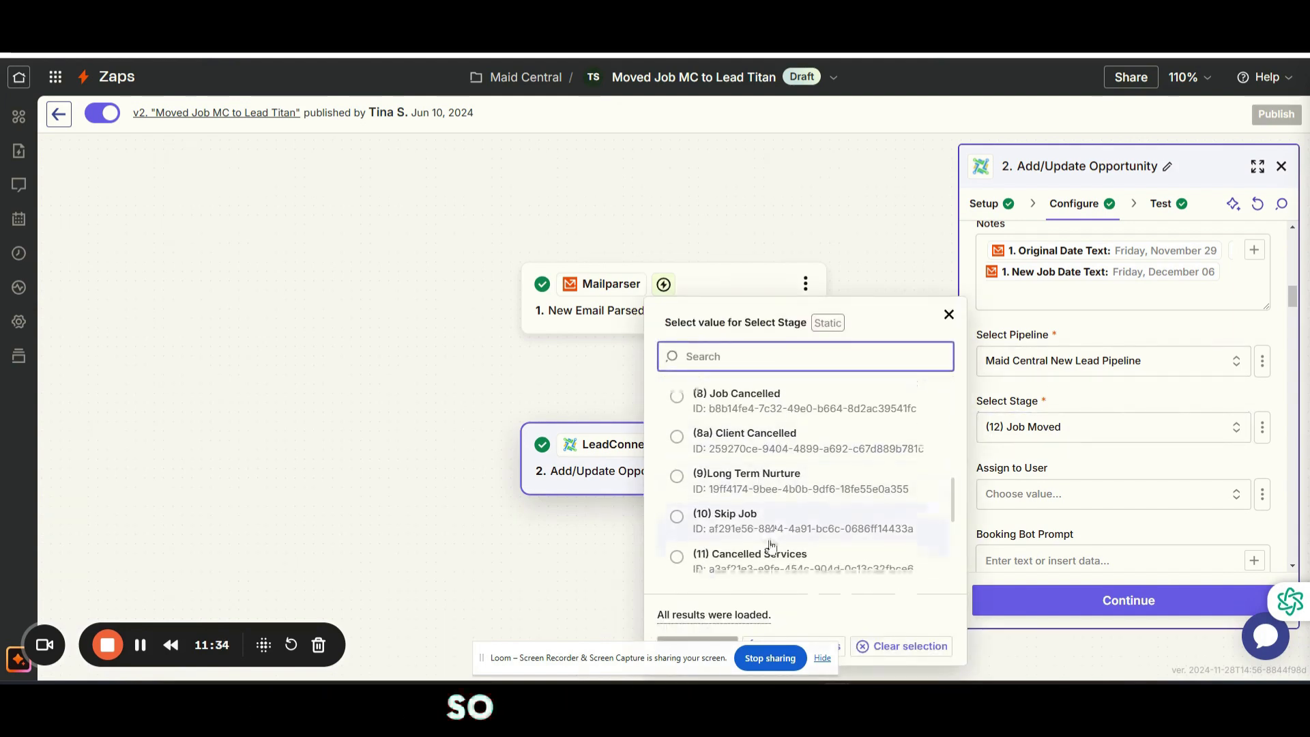
click(765, 484)
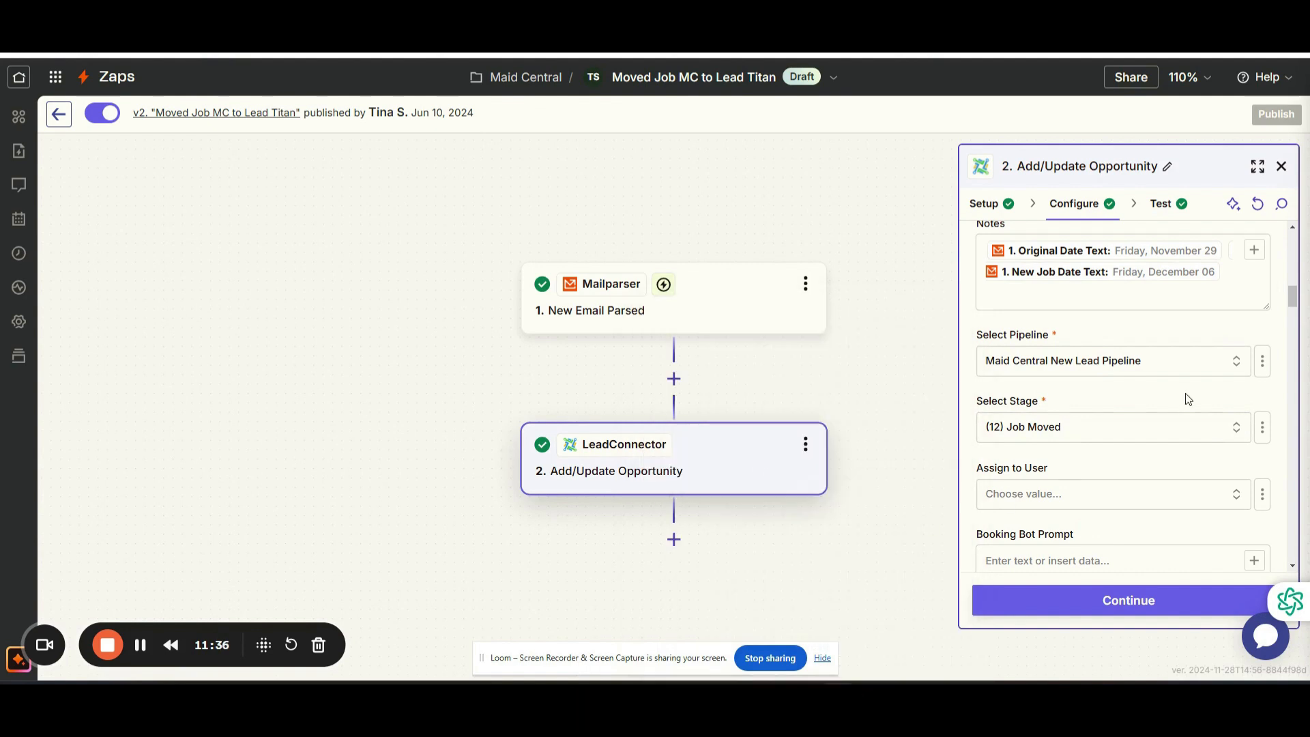
Step: Review the remaining optional fields of the Add/Update Opportunity action and continue to its test
scroll(1188, 399, down, 2)
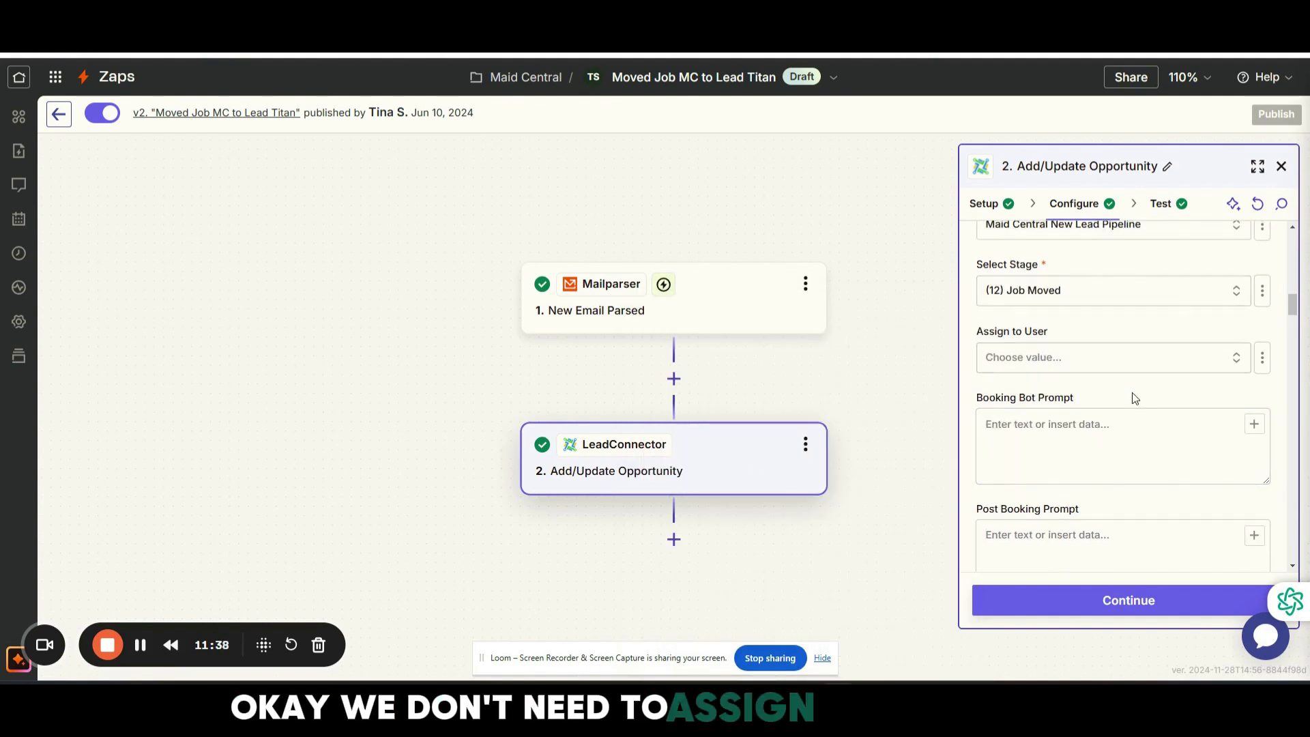
scroll(1132, 392, down, 3)
scroll(1136, 423, down, 5)
click(1098, 597)
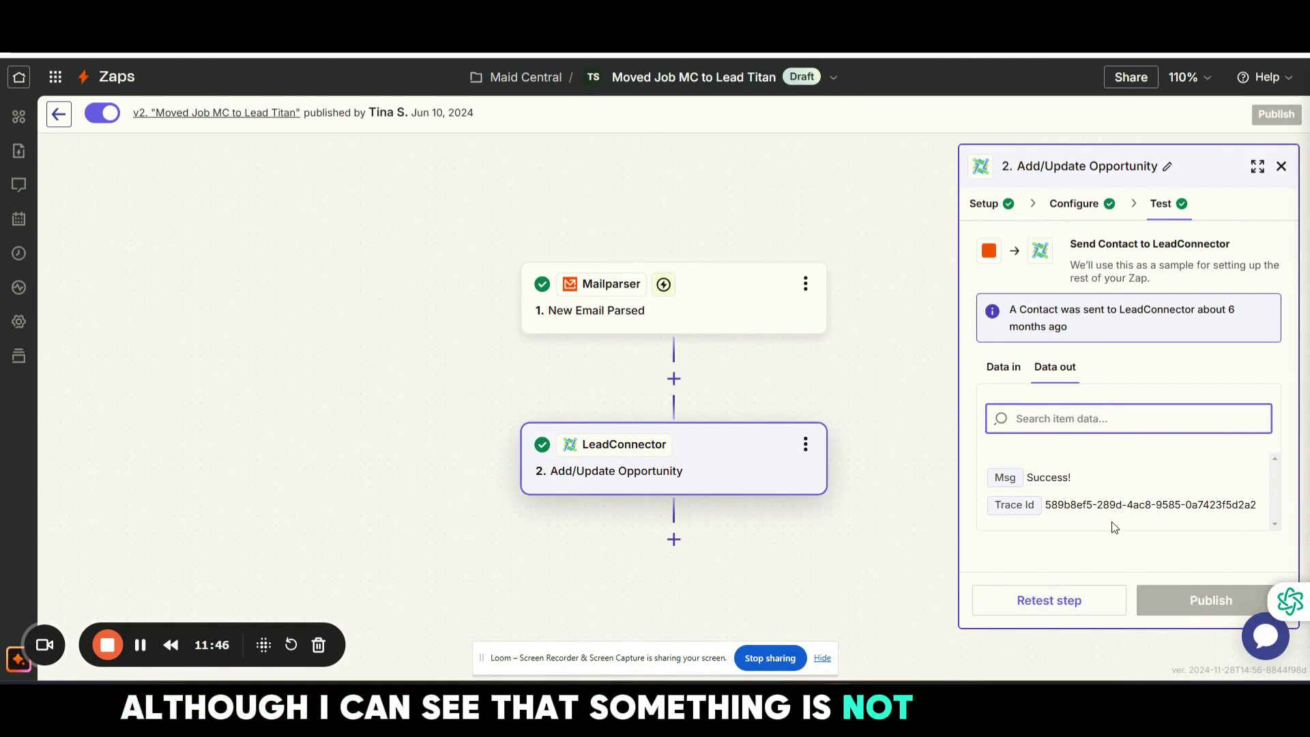
Step: Inspect the input data sent to LeadConnector in the action's test
click(1004, 369)
scroll(1119, 484, down, 5)
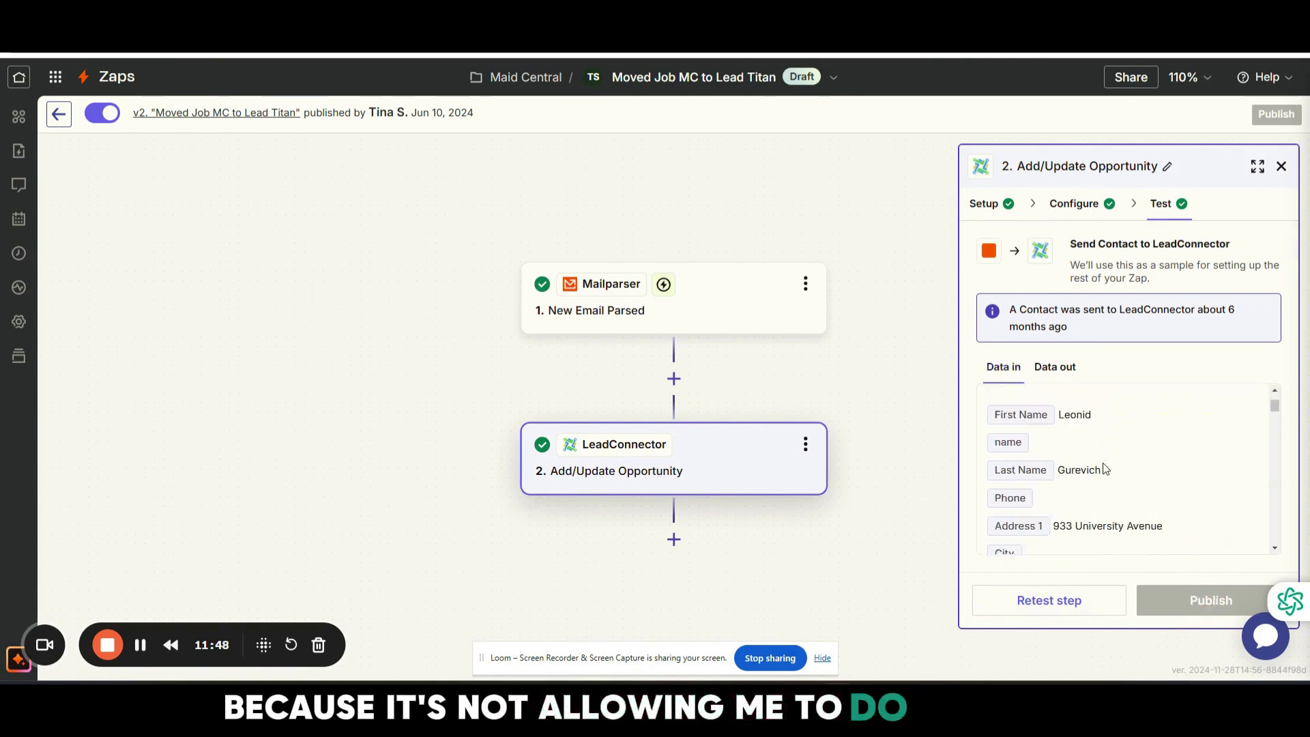
scroll(1129, 499, up, 3)
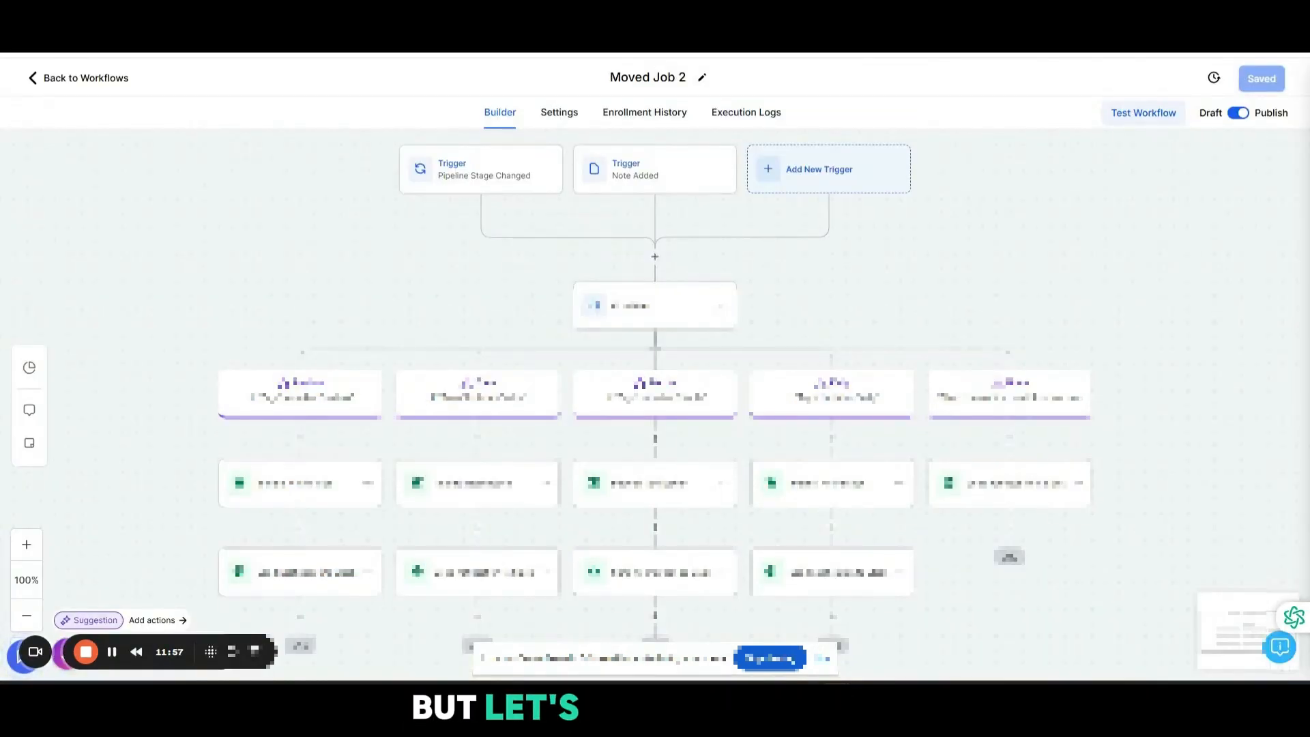
Step: Switch to GoHighLevel's Opportunities board, reload the page and dismiss the SEO toolbar
key(ctrl+Tab)
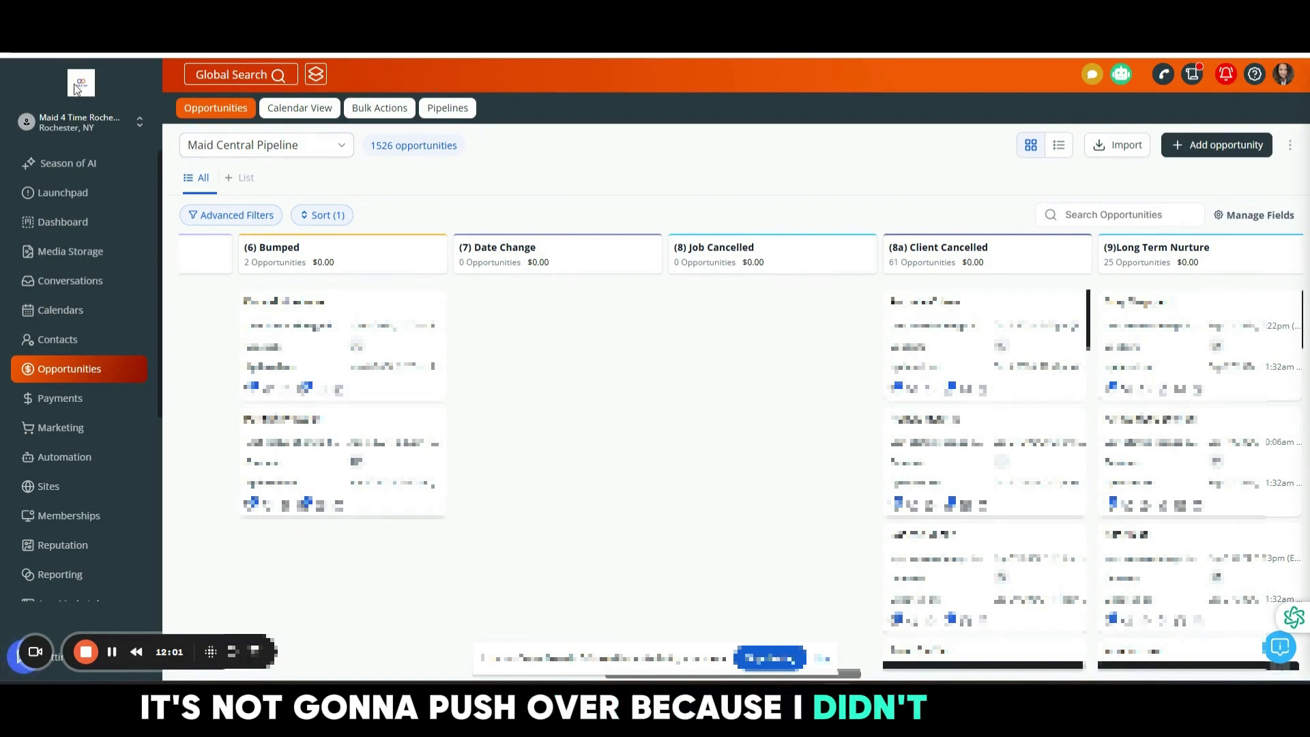
key(F5)
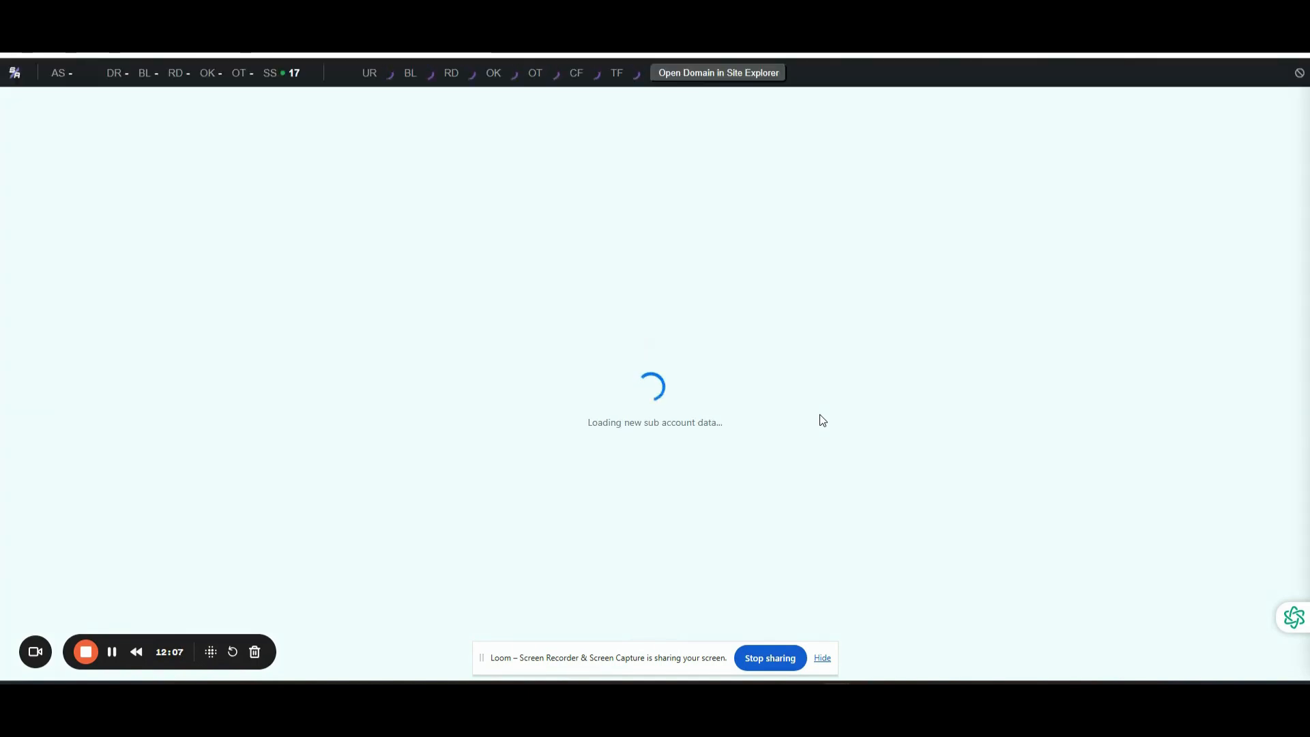
click(1299, 74)
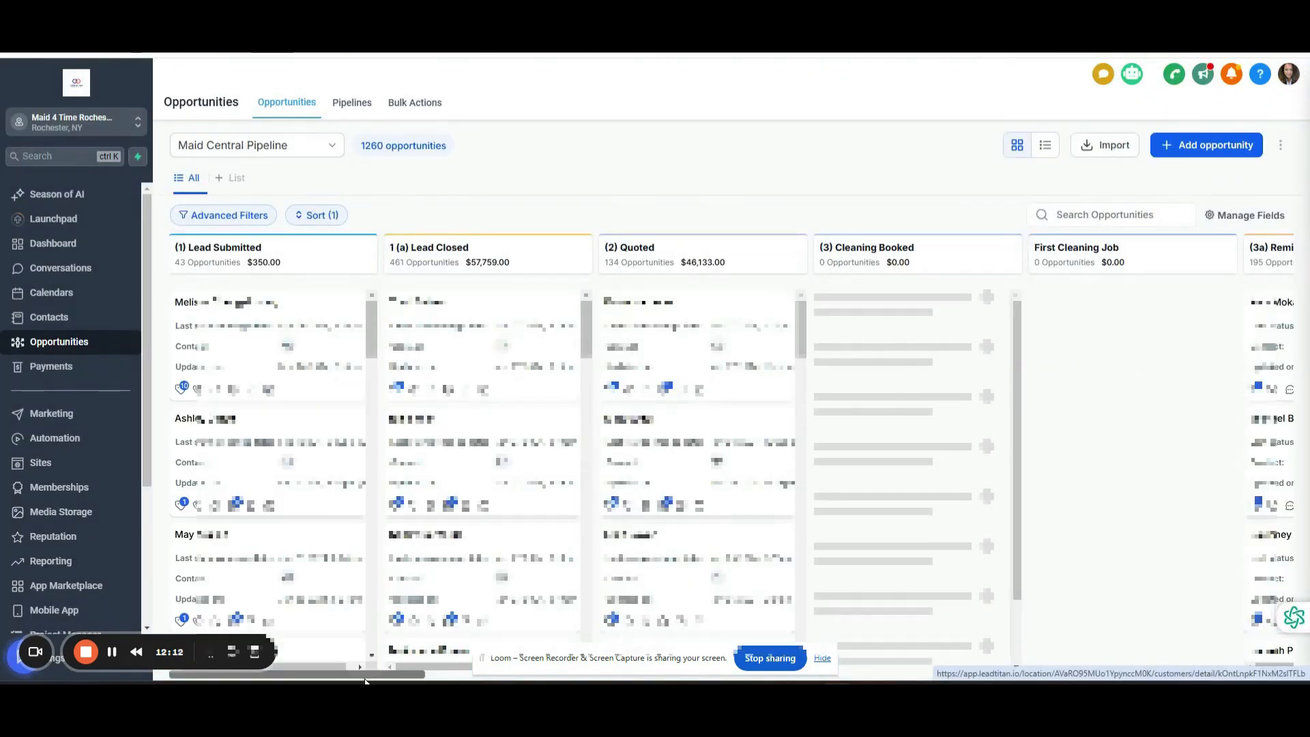
Step: Find the (12) Job Moved stage of the Maid Central Pipeline and look through its opportunities and the neighbouring stages
drag(364, 674, 1037, 622)
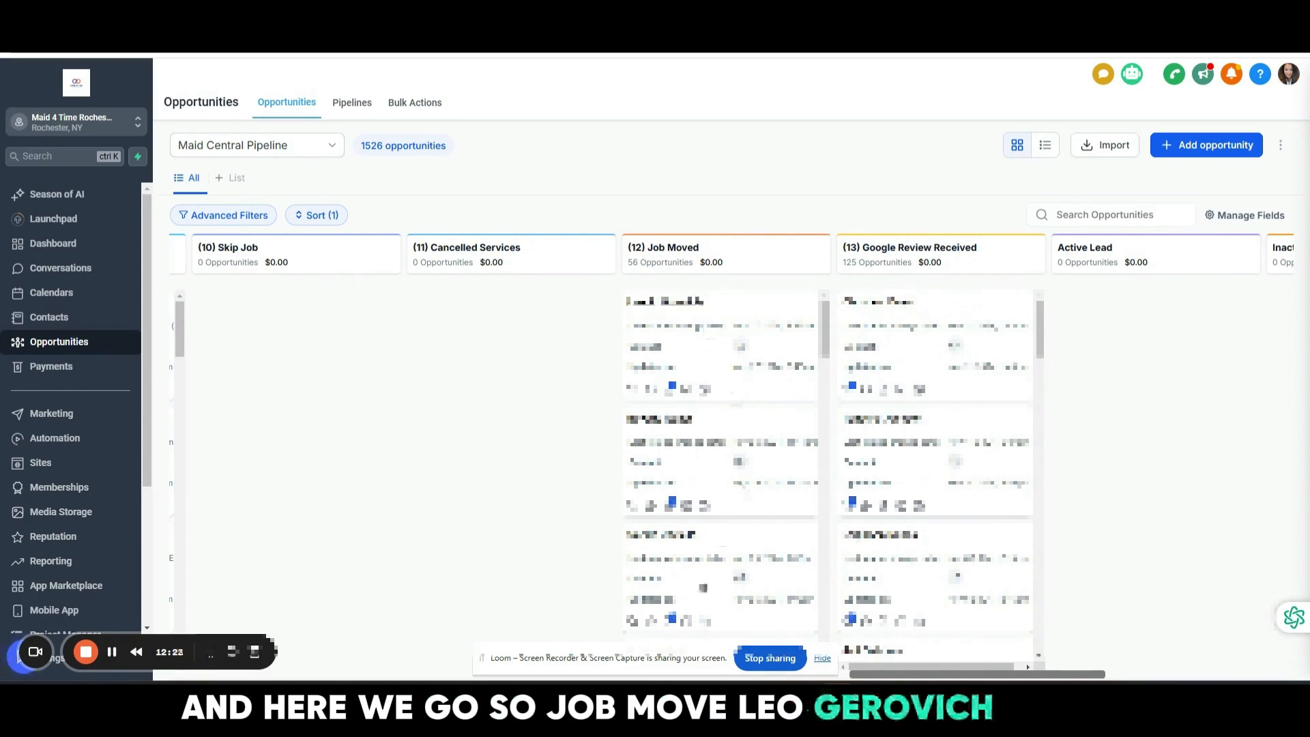
drag(1000, 674, 740, 680)
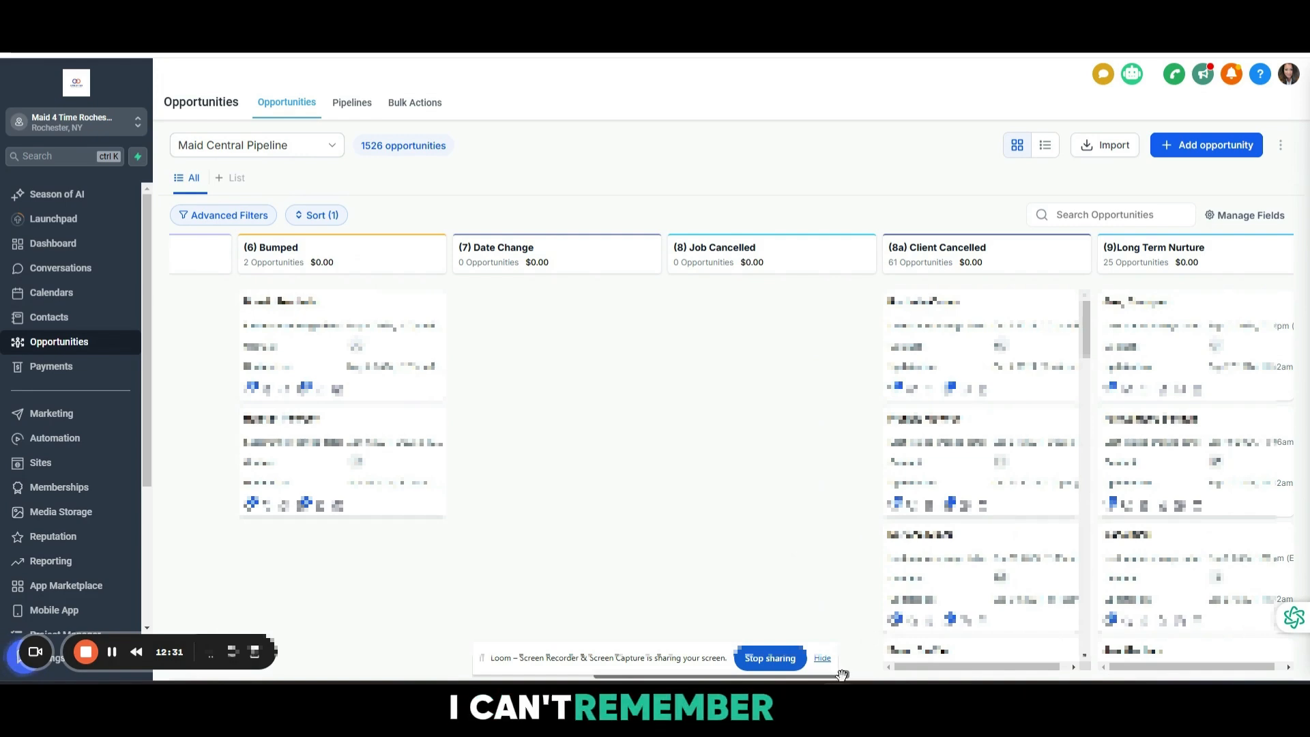
drag(837, 675, 1112, 648)
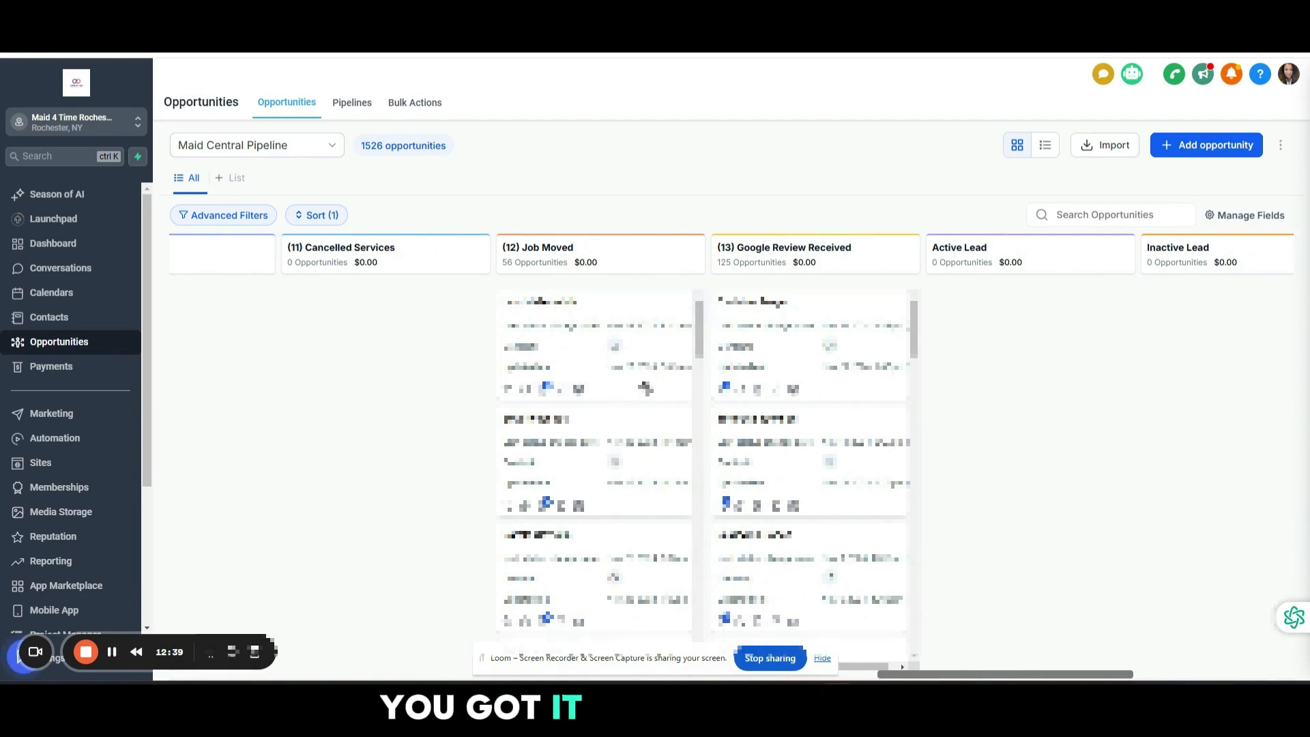
scroll(594, 518, down, 2)
scroll(599, 341, down, 2)
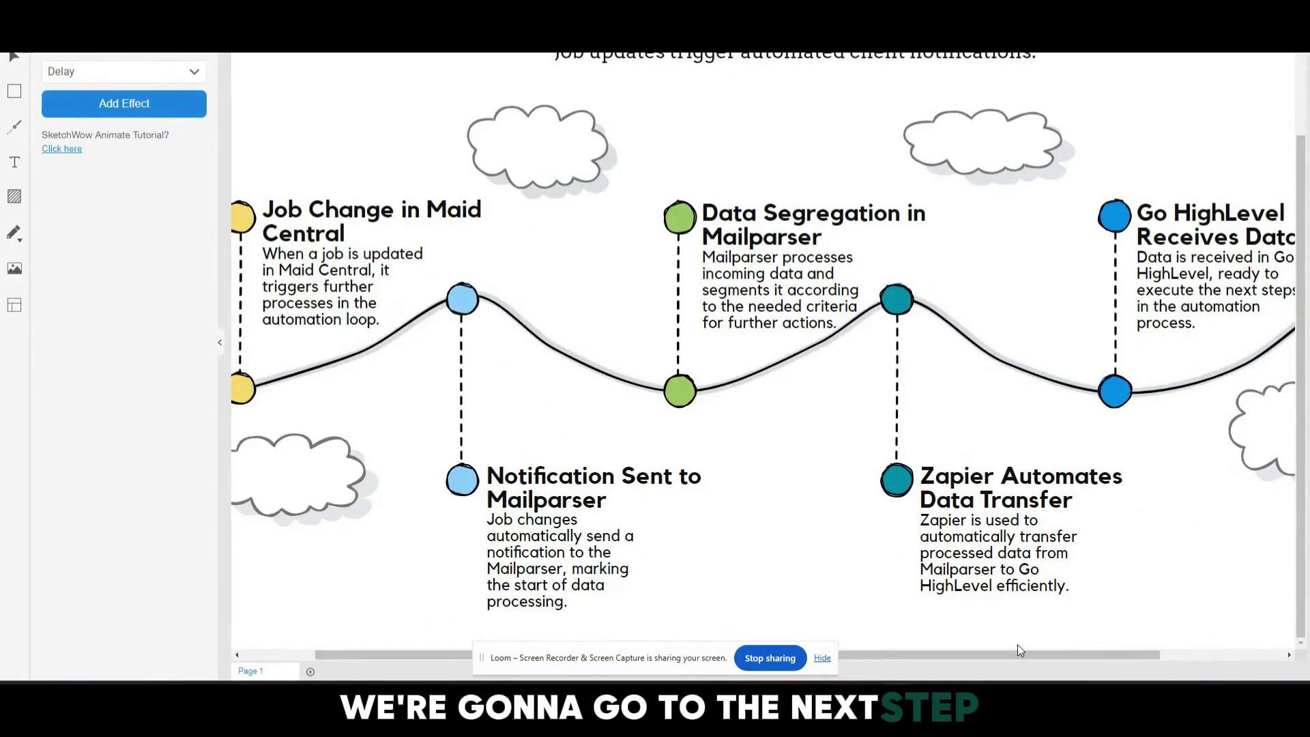
Step: View the next stage of the automation diagram, and inspect the Pipeline Stage Changed trigger's filters in GoHighLevel's Moved Job 2 workflow
drag(1044, 655, 1171, 658)
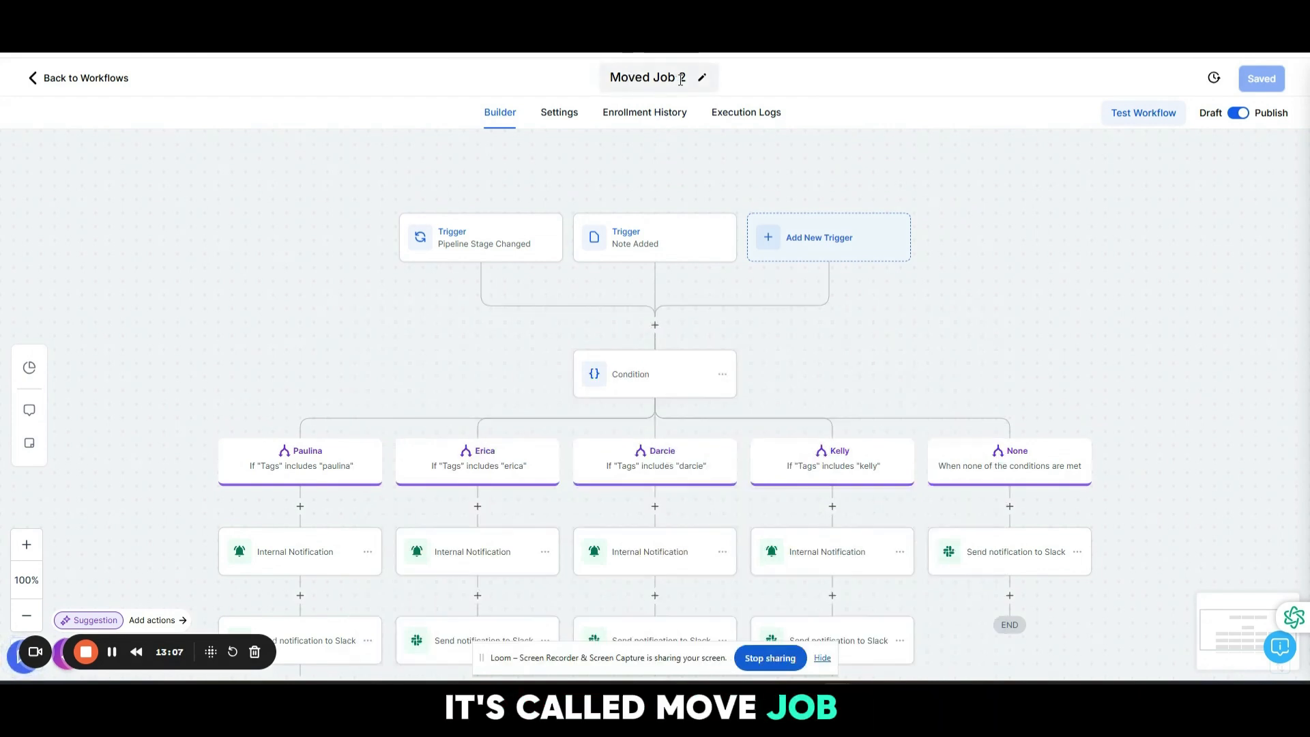
scroll(1050, 305, down, 1)
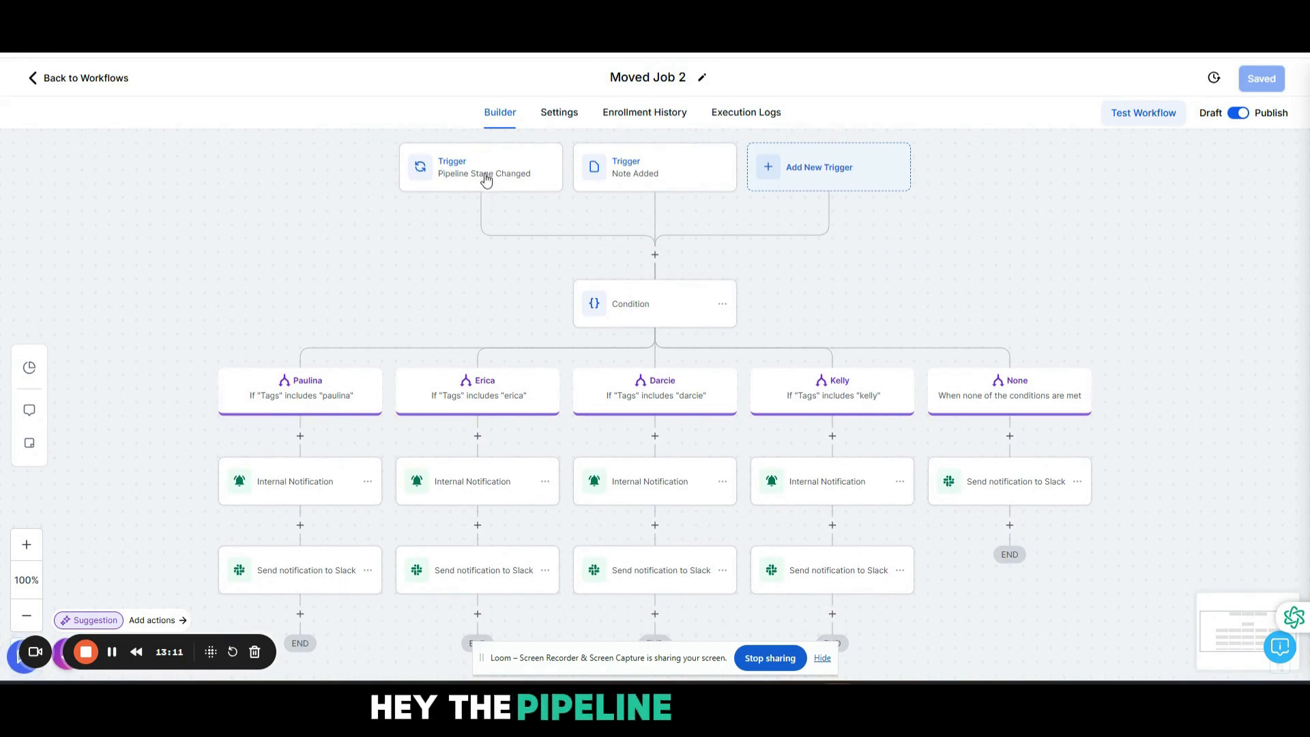
click(482, 165)
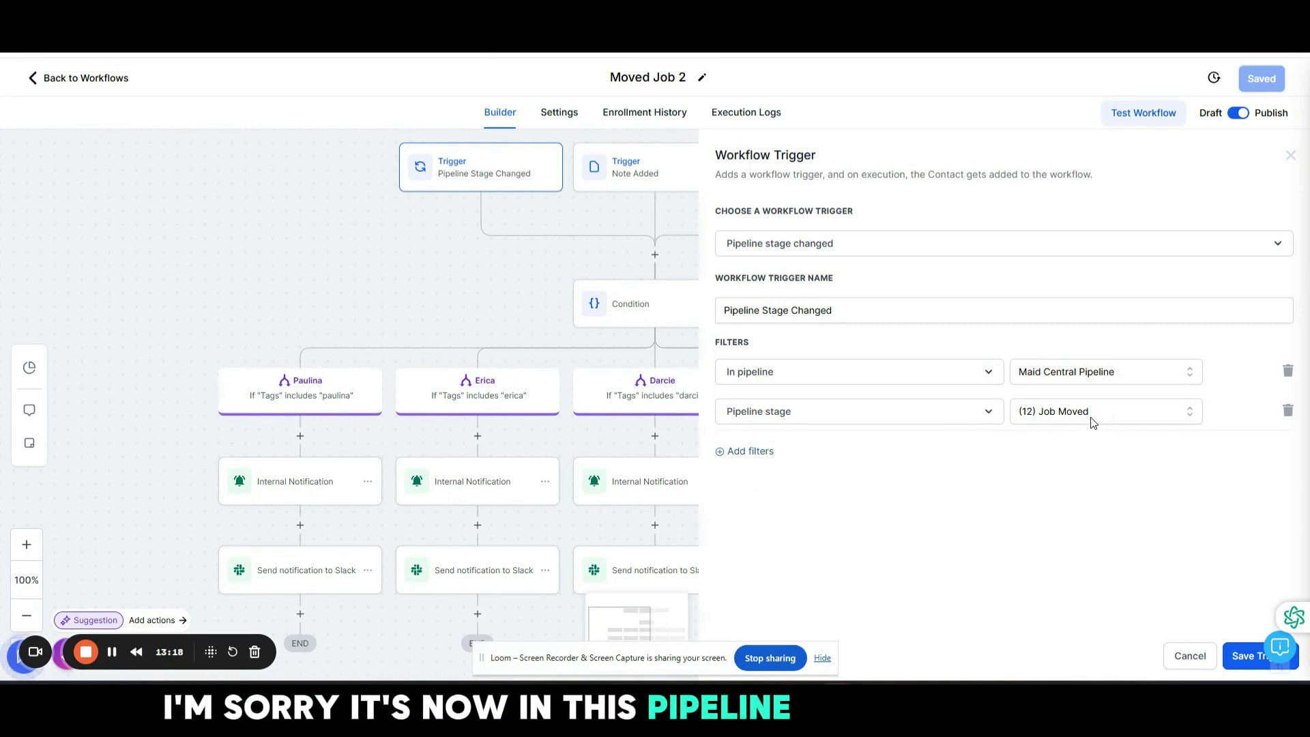
click(1188, 655)
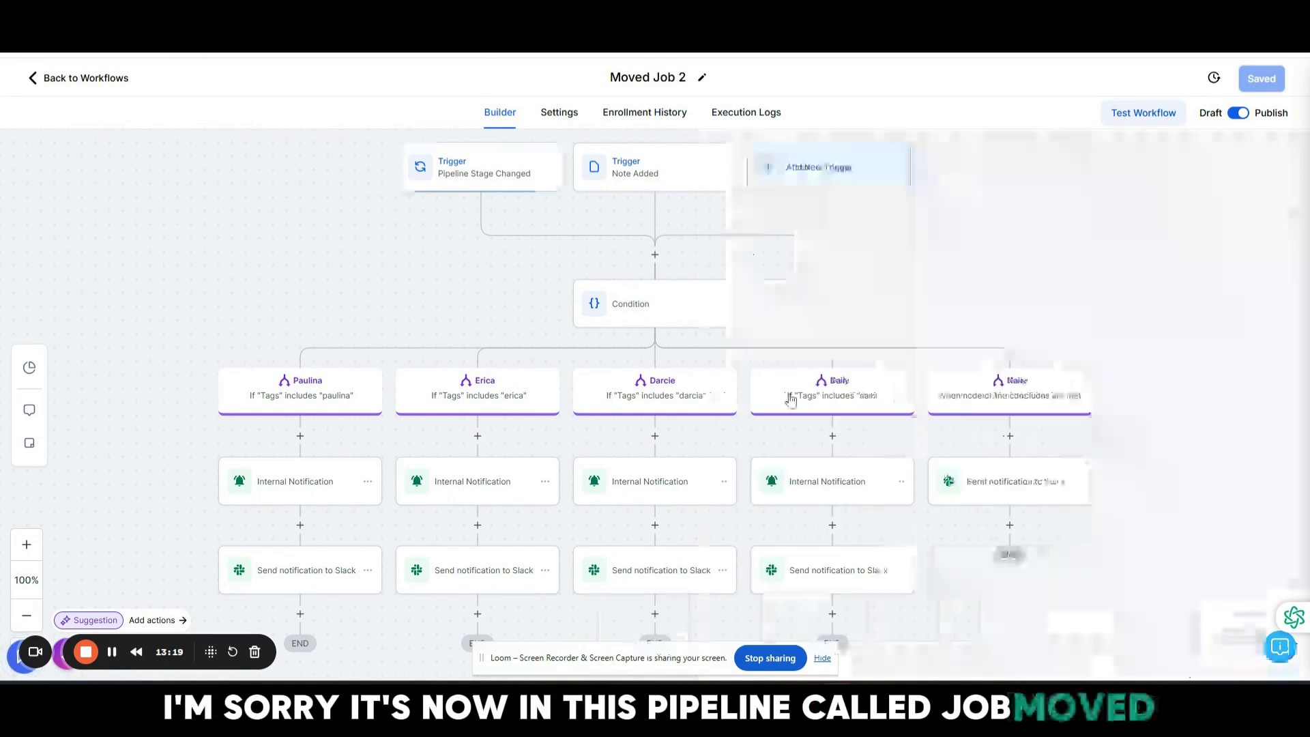
Step: Open the workflow's Note Added trigger and check the available filter fields beside the New Job Date value
click(638, 178)
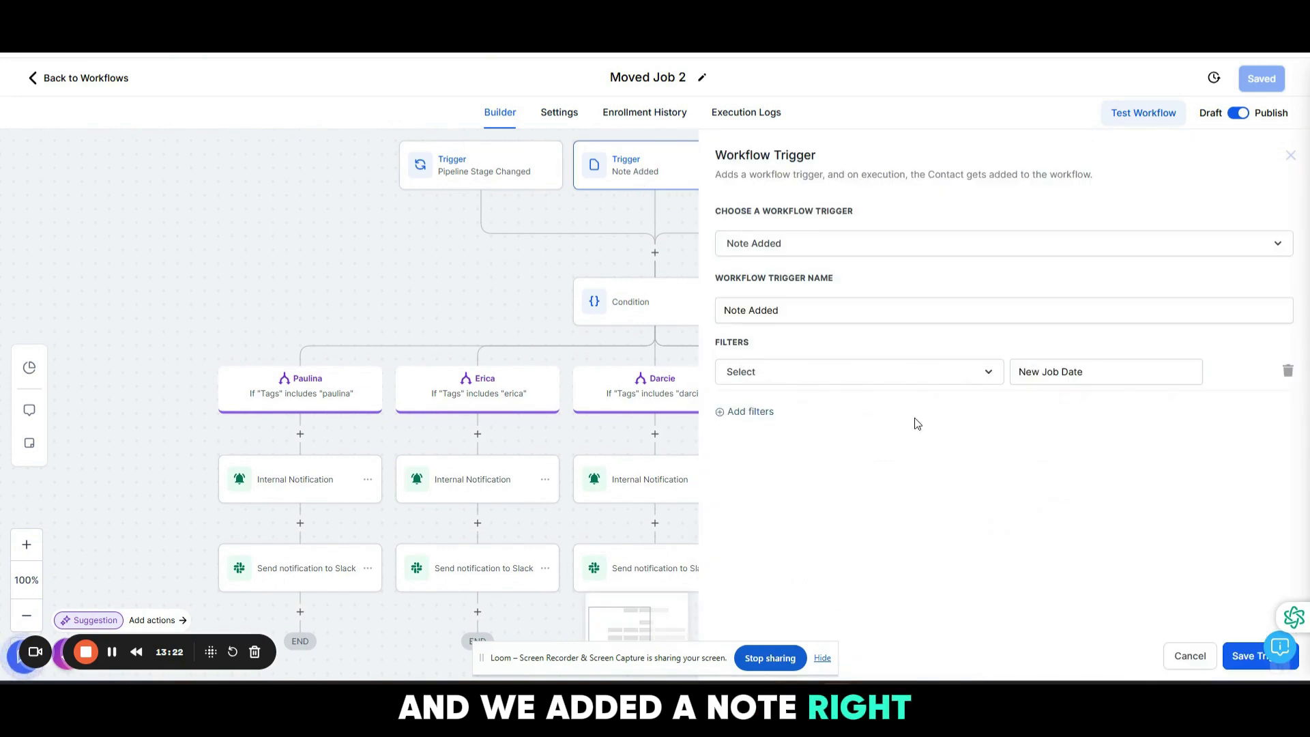
click(804, 383)
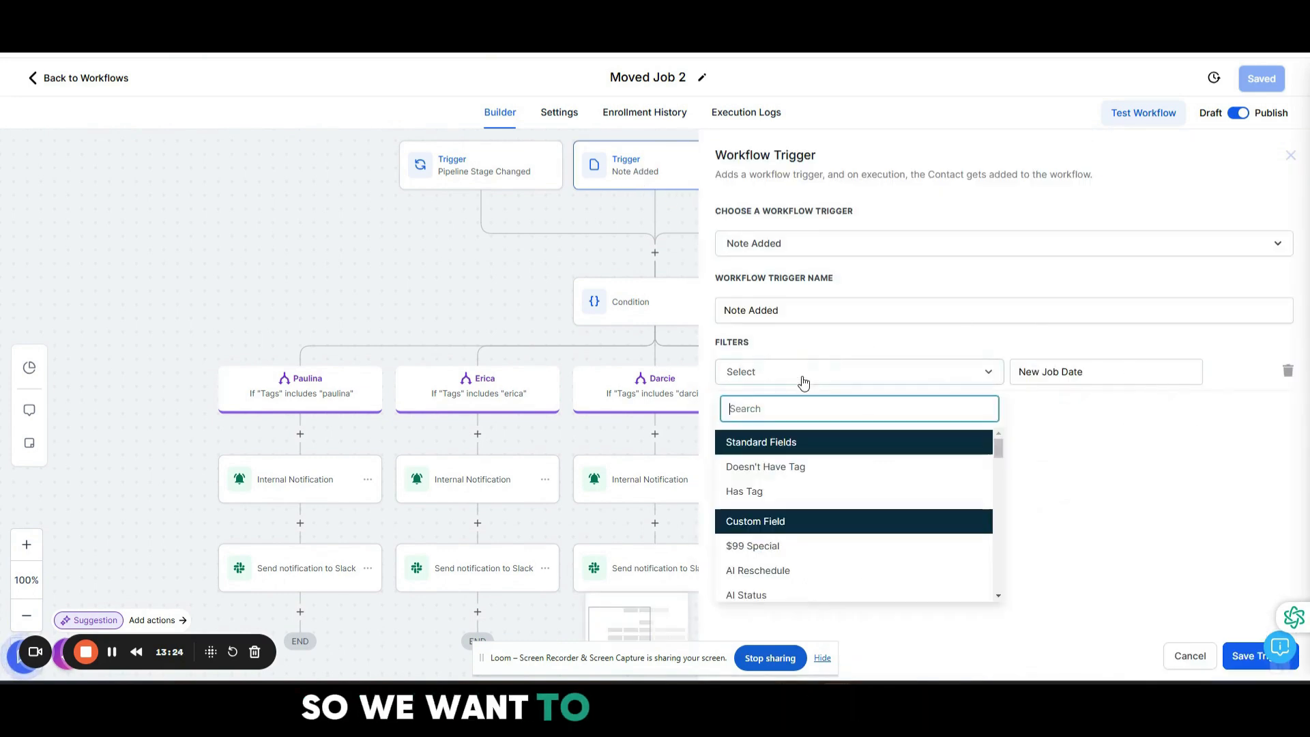
click(1079, 415)
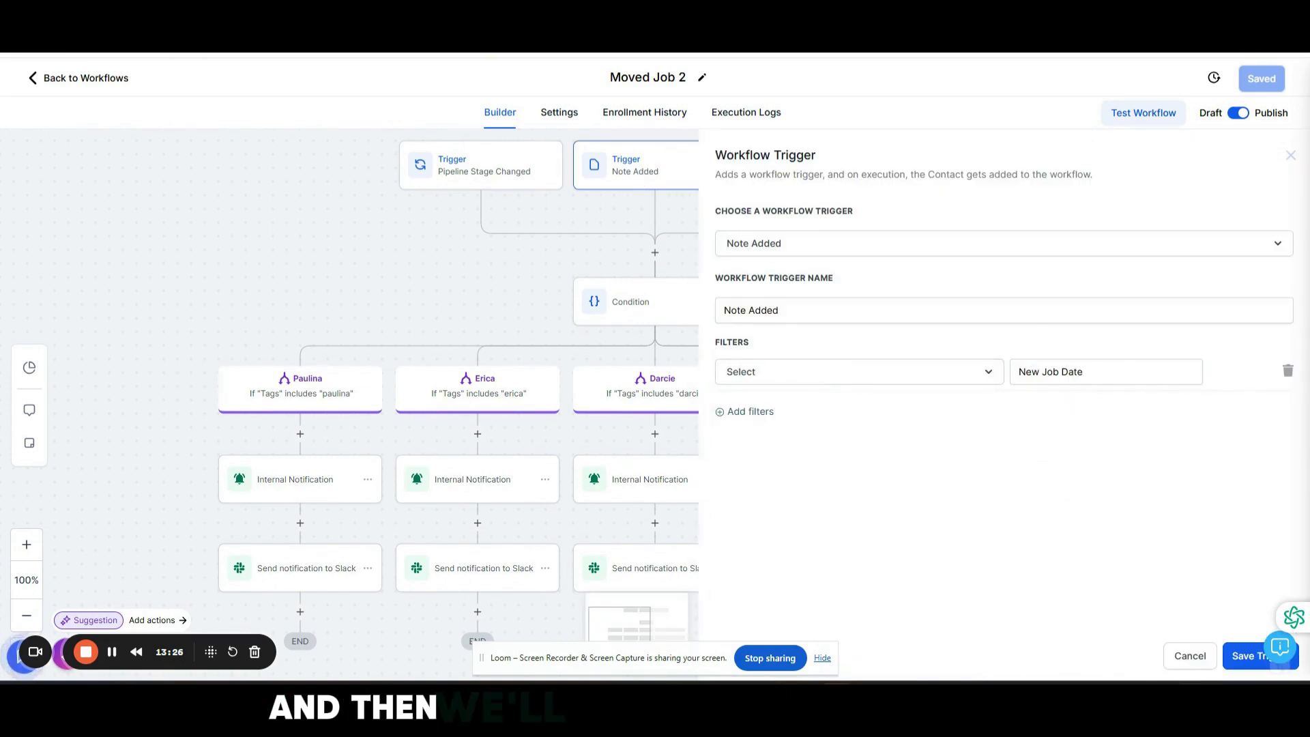
Step: Save the Note Added trigger, and review the tag rules in the Condition action's cleaner branches without changing them
click(1241, 656)
drag(933, 281, 1013, 205)
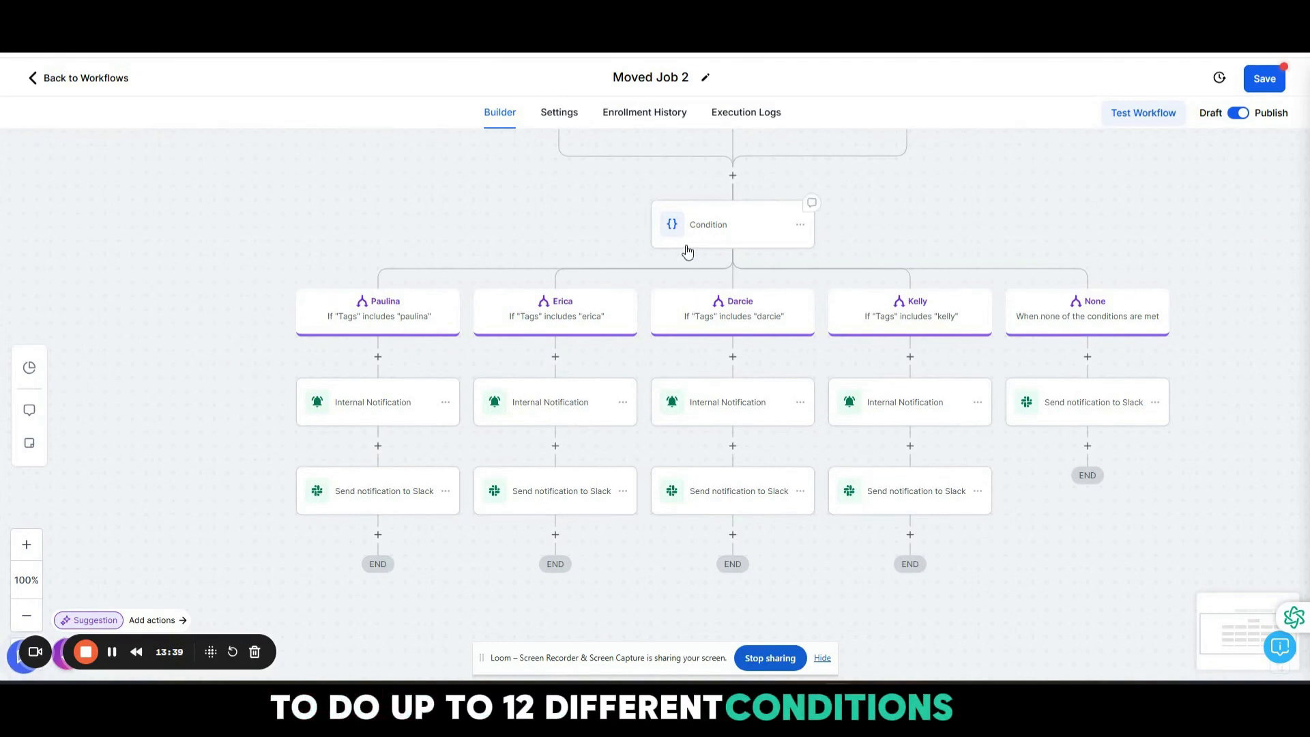
click(754, 225)
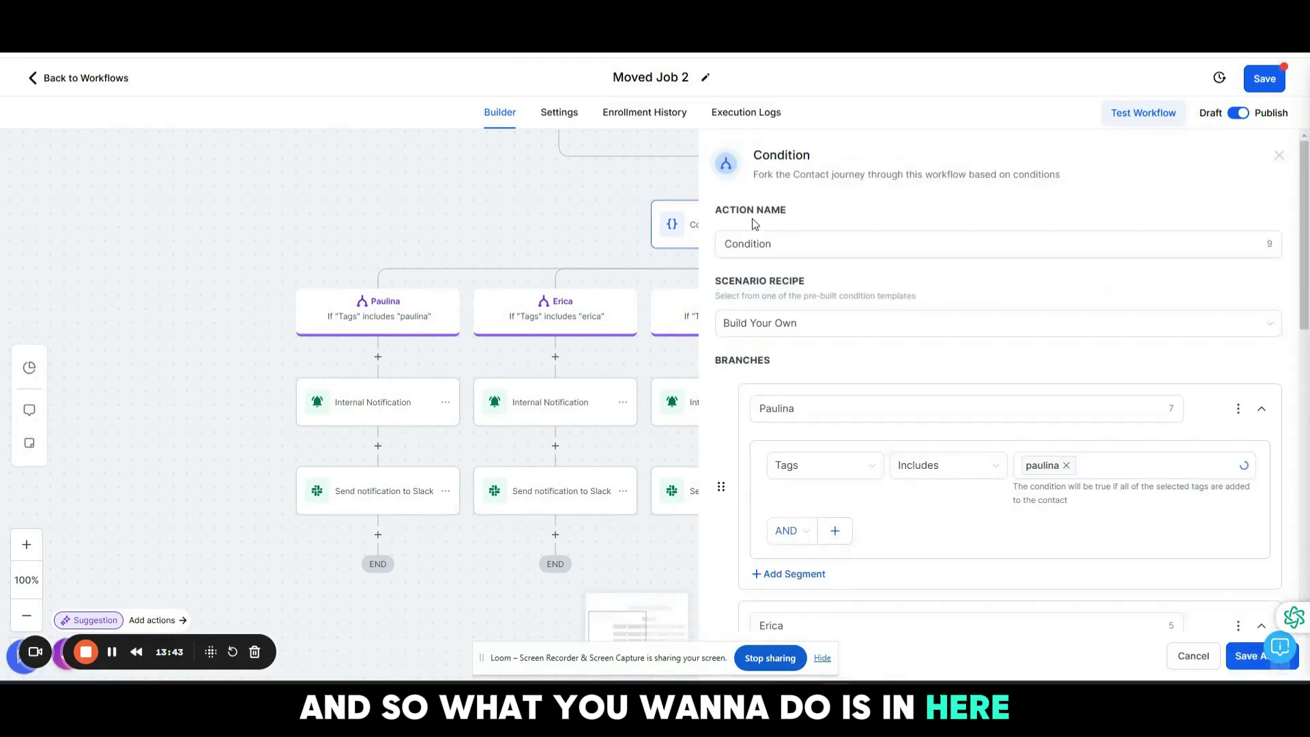
scroll(887, 362, down, 1)
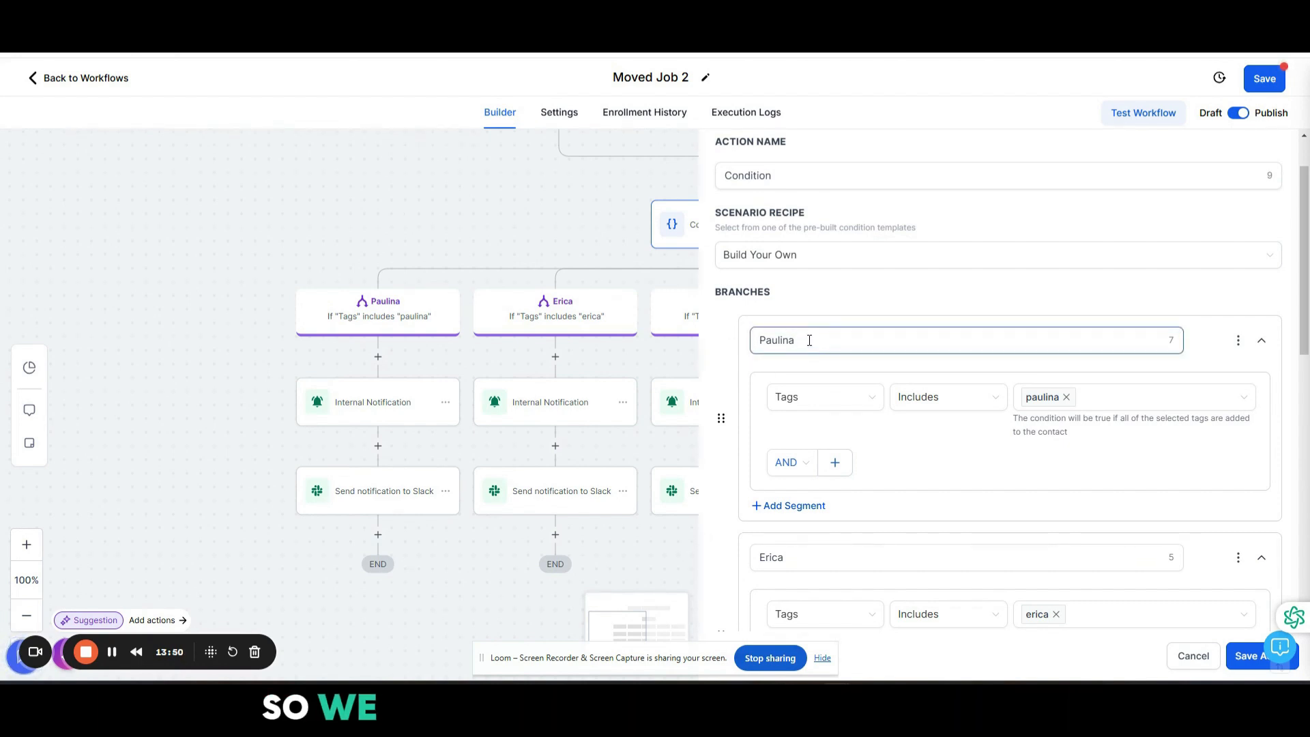
scroll(805, 334, down, 1)
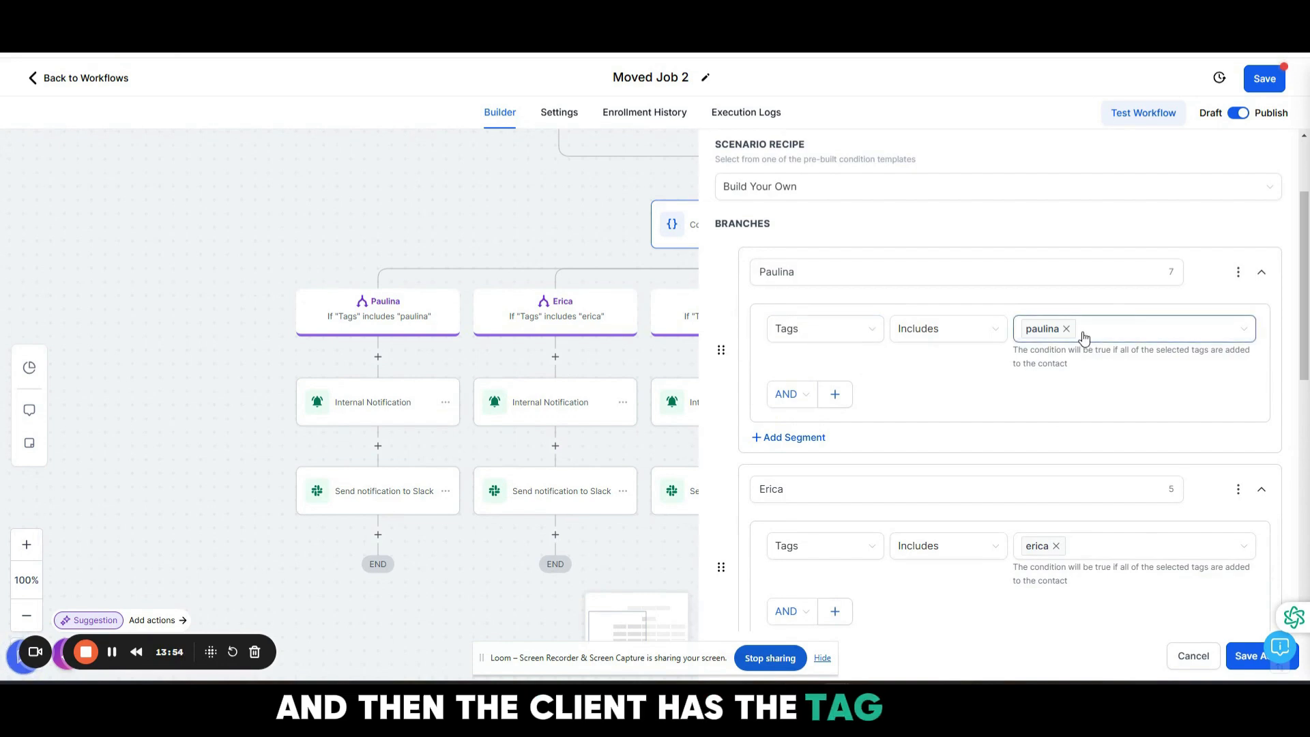
scroll(985, 492, down, 2)
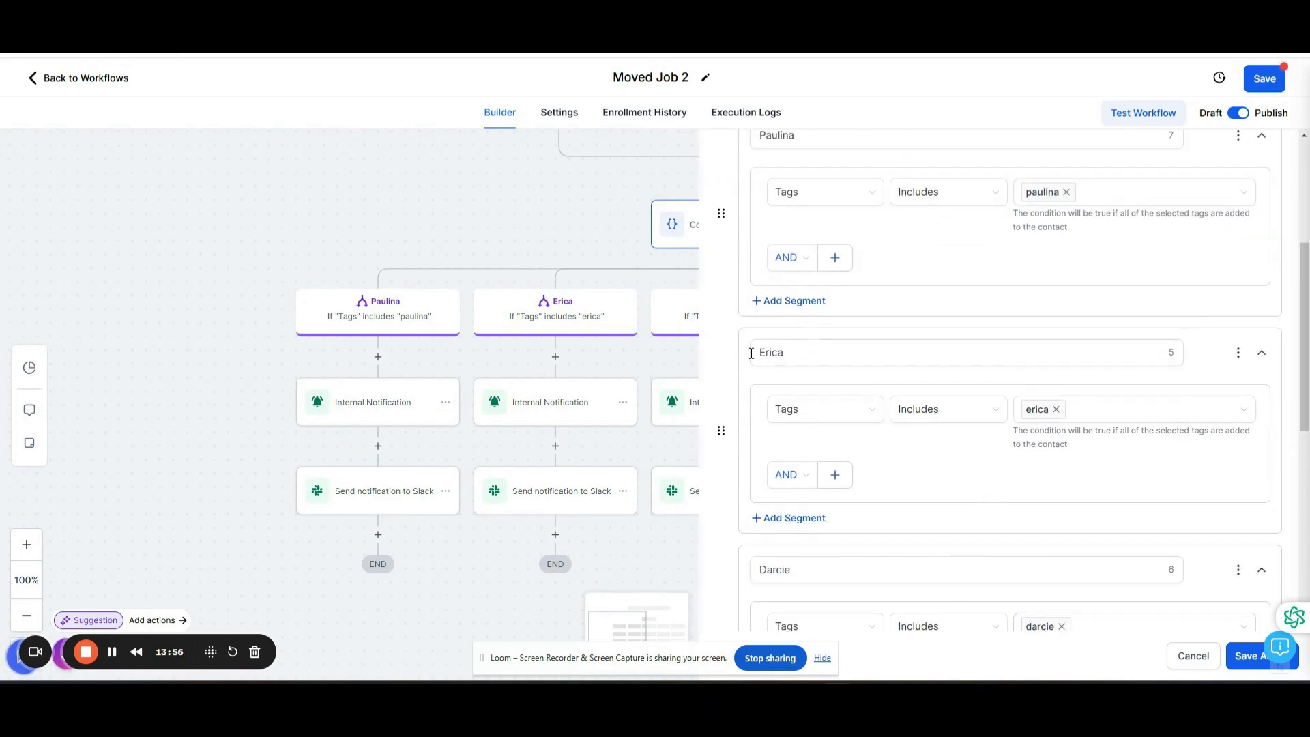
click(1190, 657)
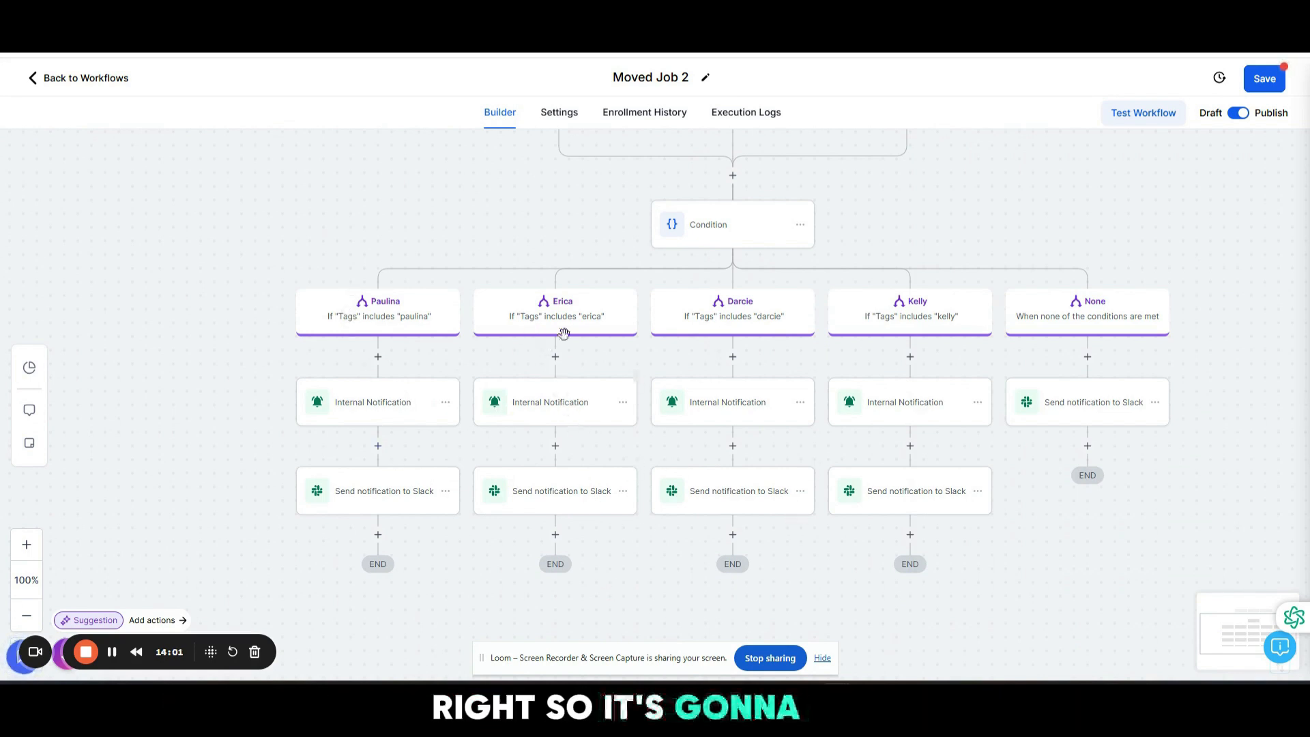
Step: Inspect the SMS Internal Notification in the second cleaner's branch, including its {{contact.notes}} message, with a brief look at the Zaps list in Zapier
click(576, 404)
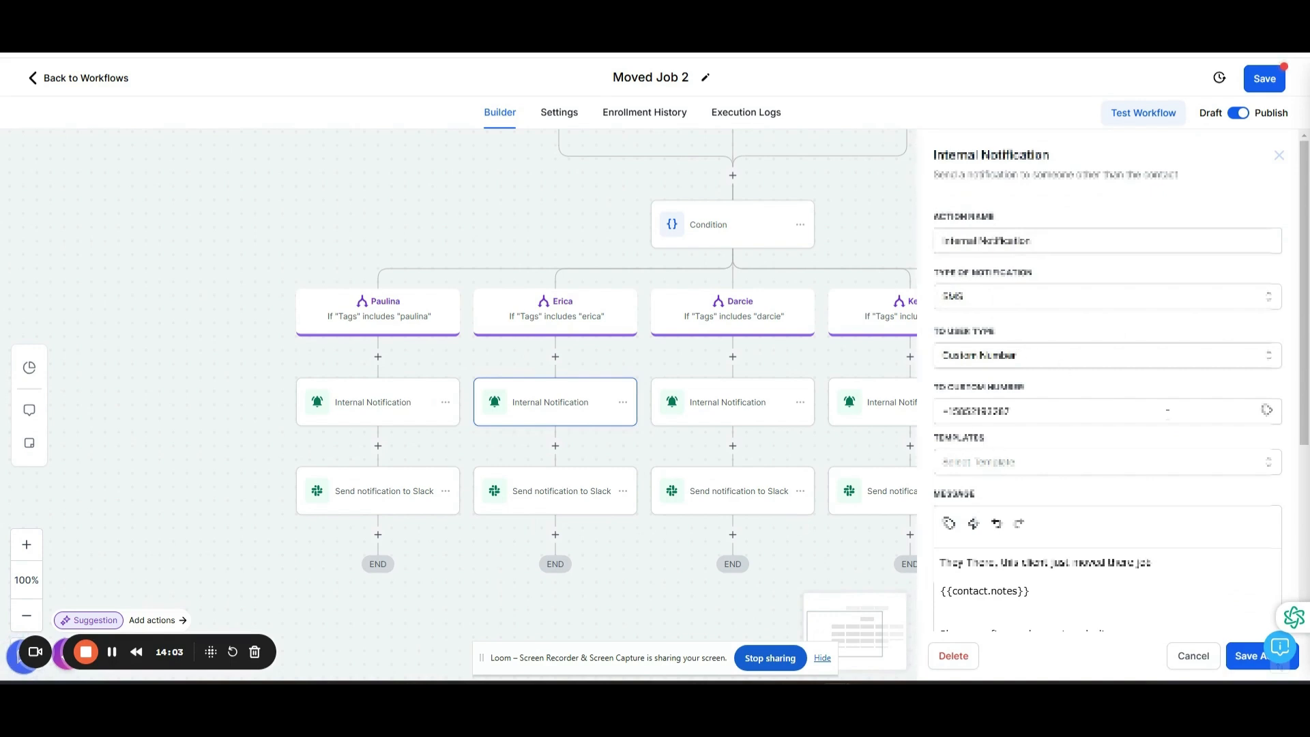
scroll(1155, 391, down, 2)
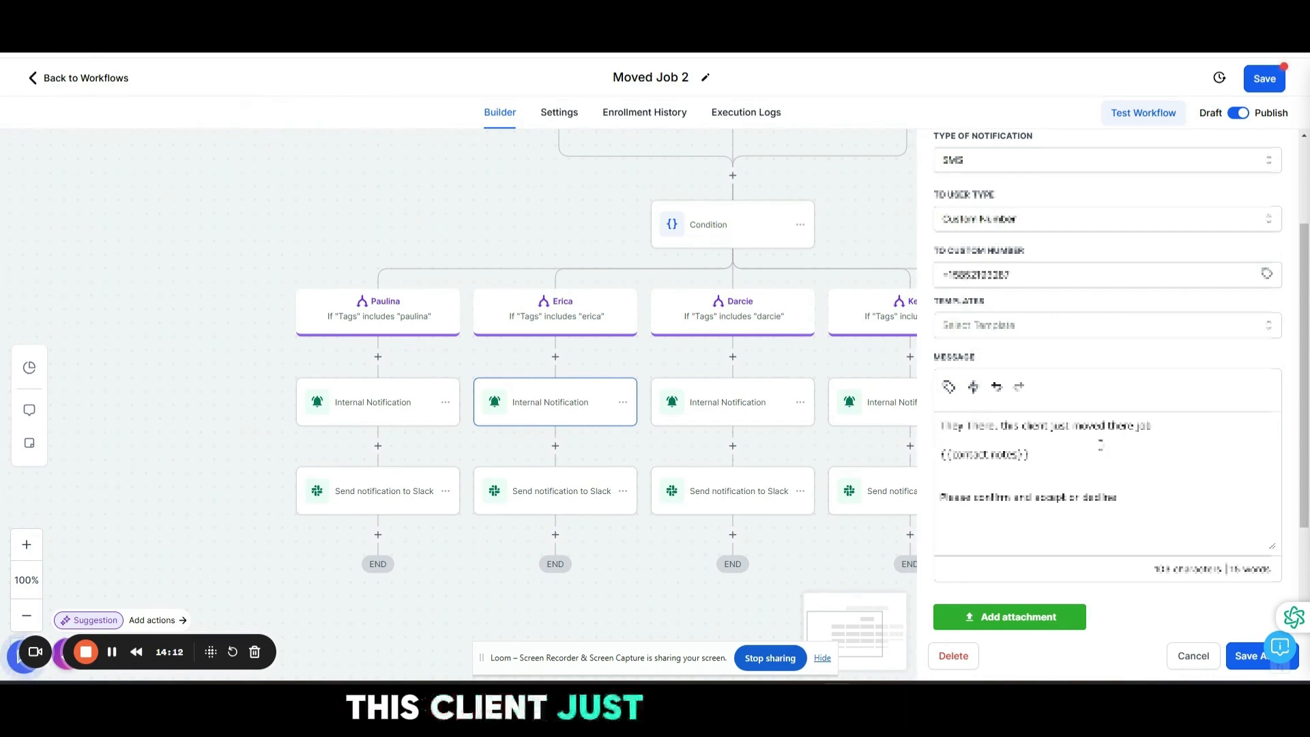
click(943, 470)
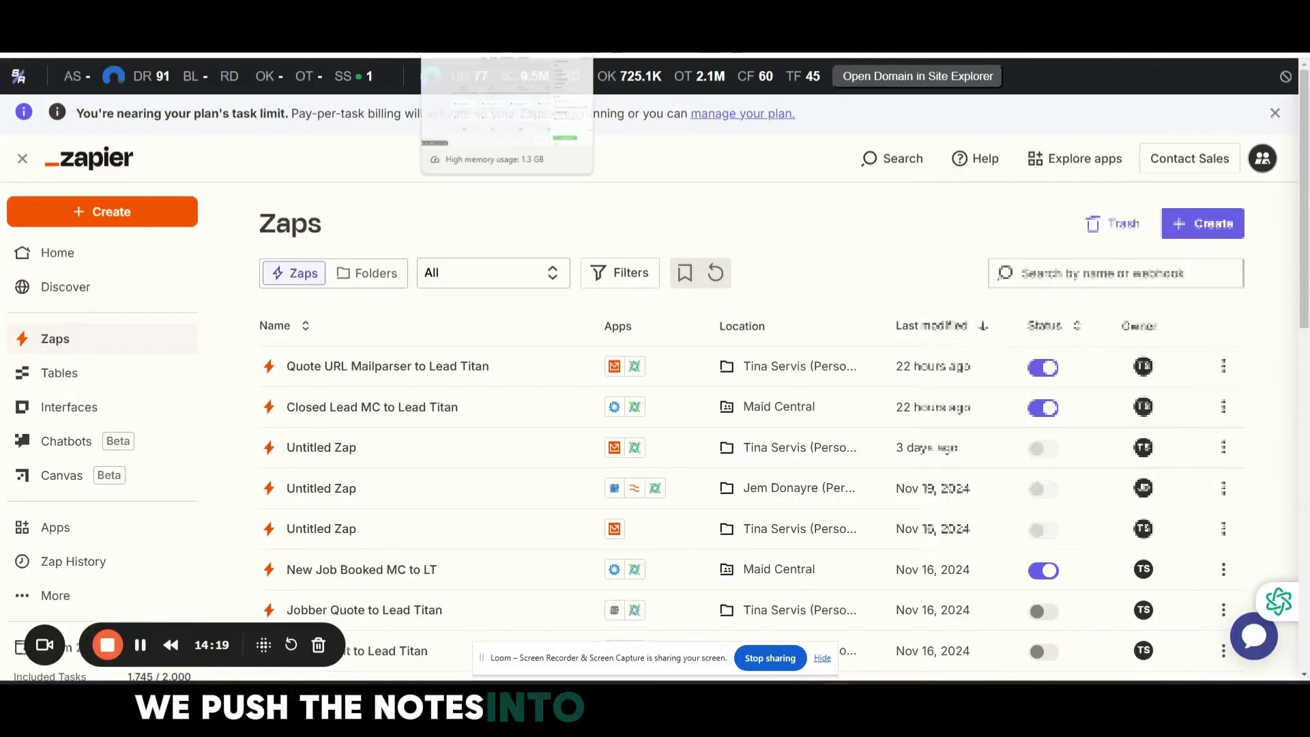
click(457, 8)
scroll(1165, 508, down, 1)
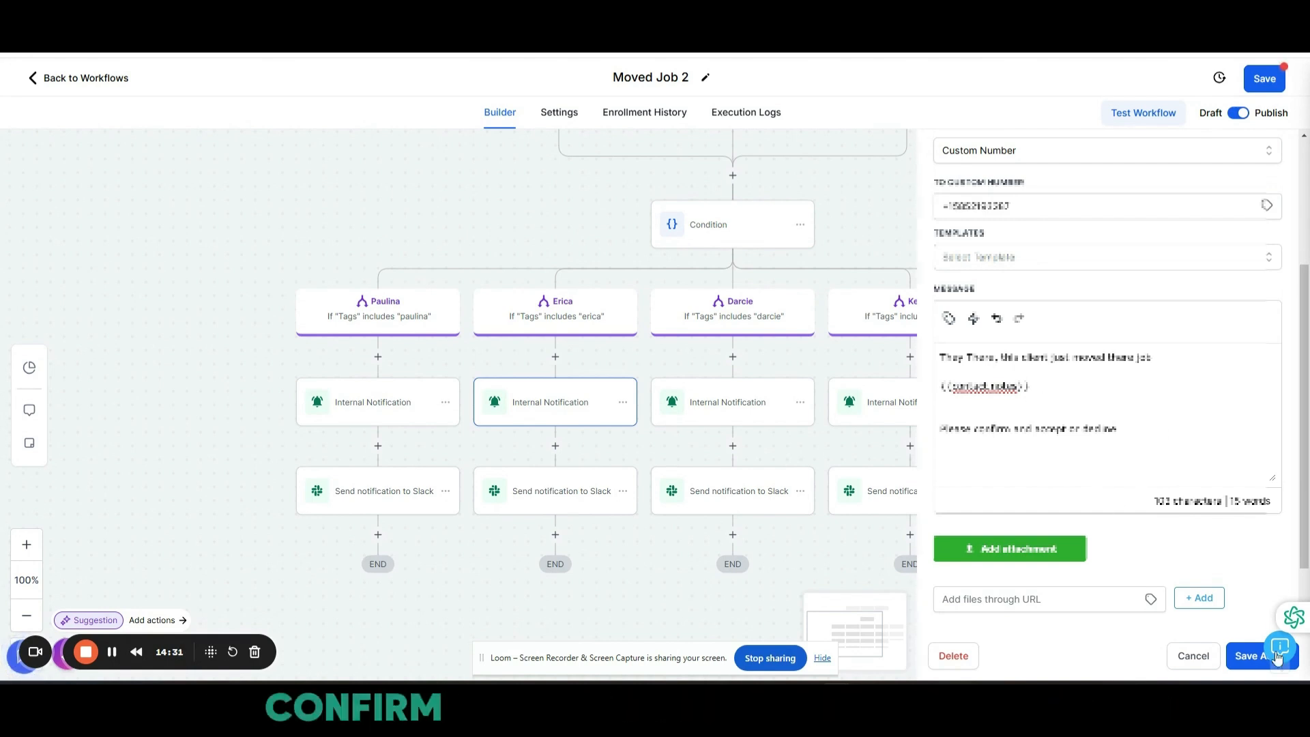
click(1193, 656)
Step: Review the account, private channel and message of the second branch's Send notification to Slack action, and save the action
click(544, 502)
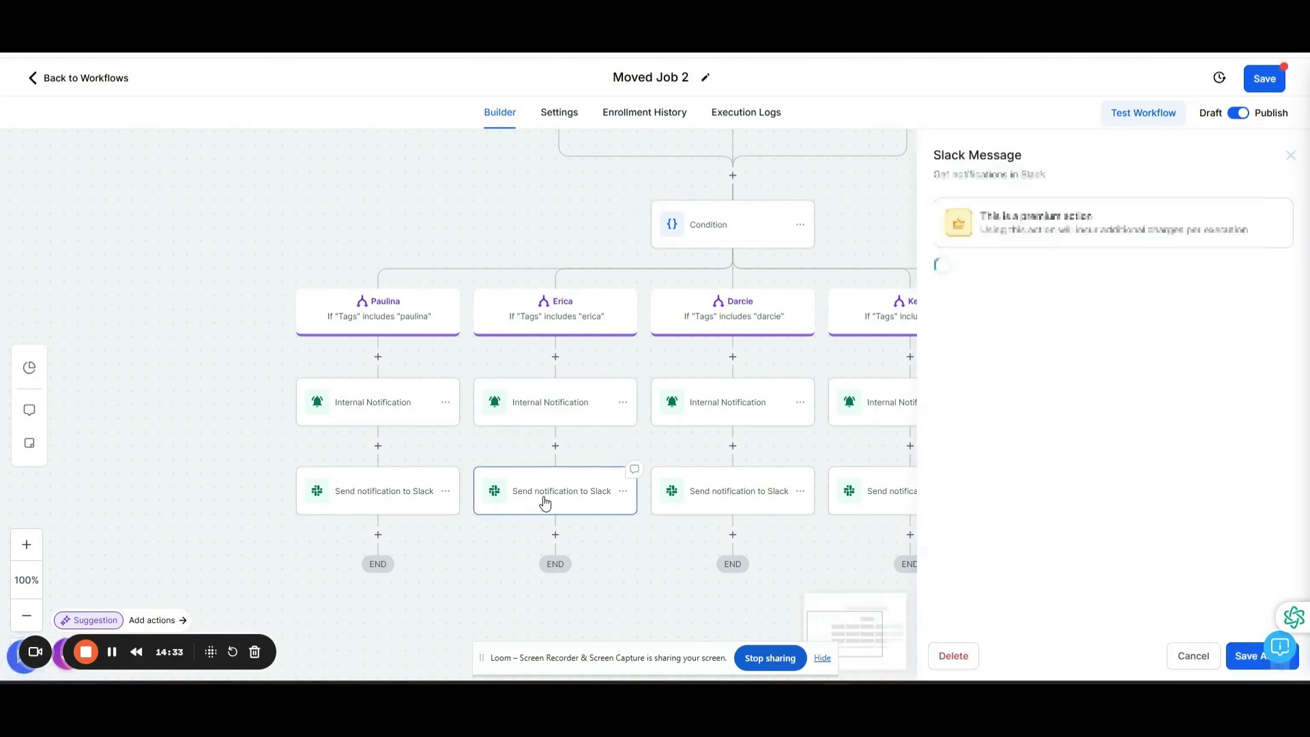
scroll(1120, 462, down, 2)
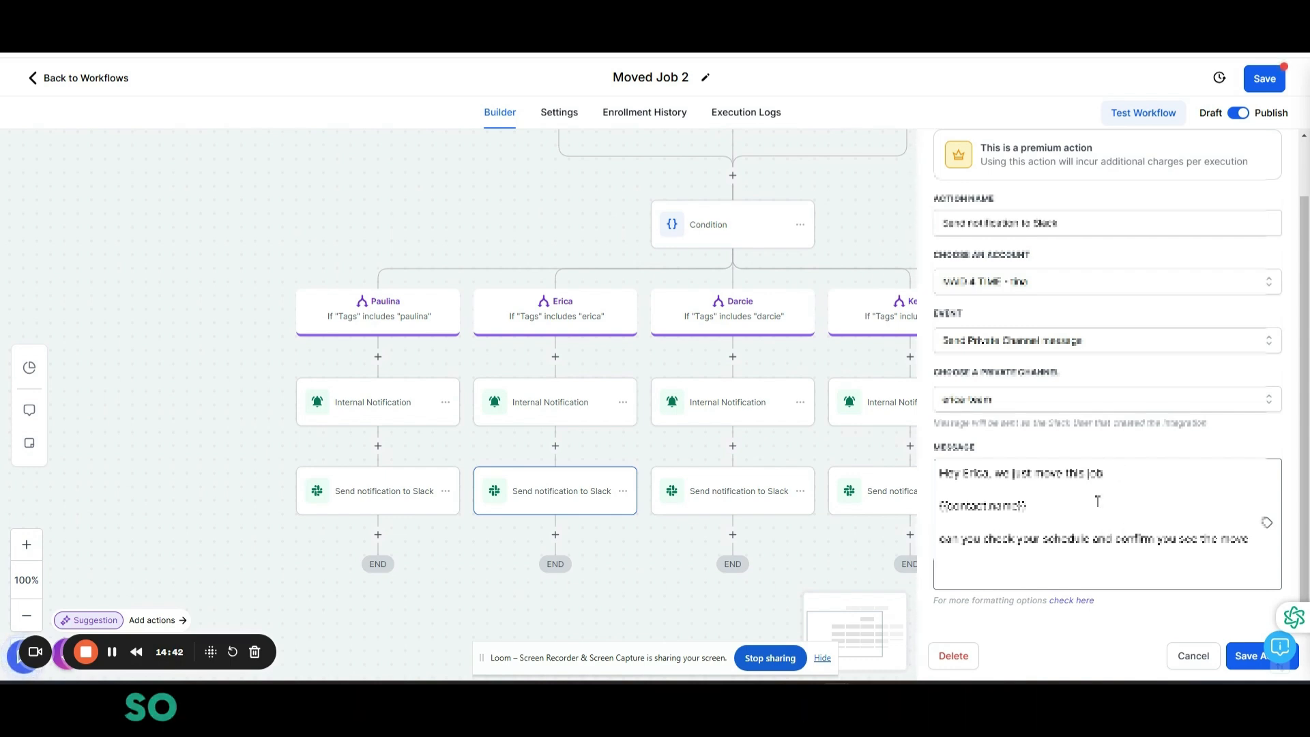
scroll(1098, 410, up, 2)
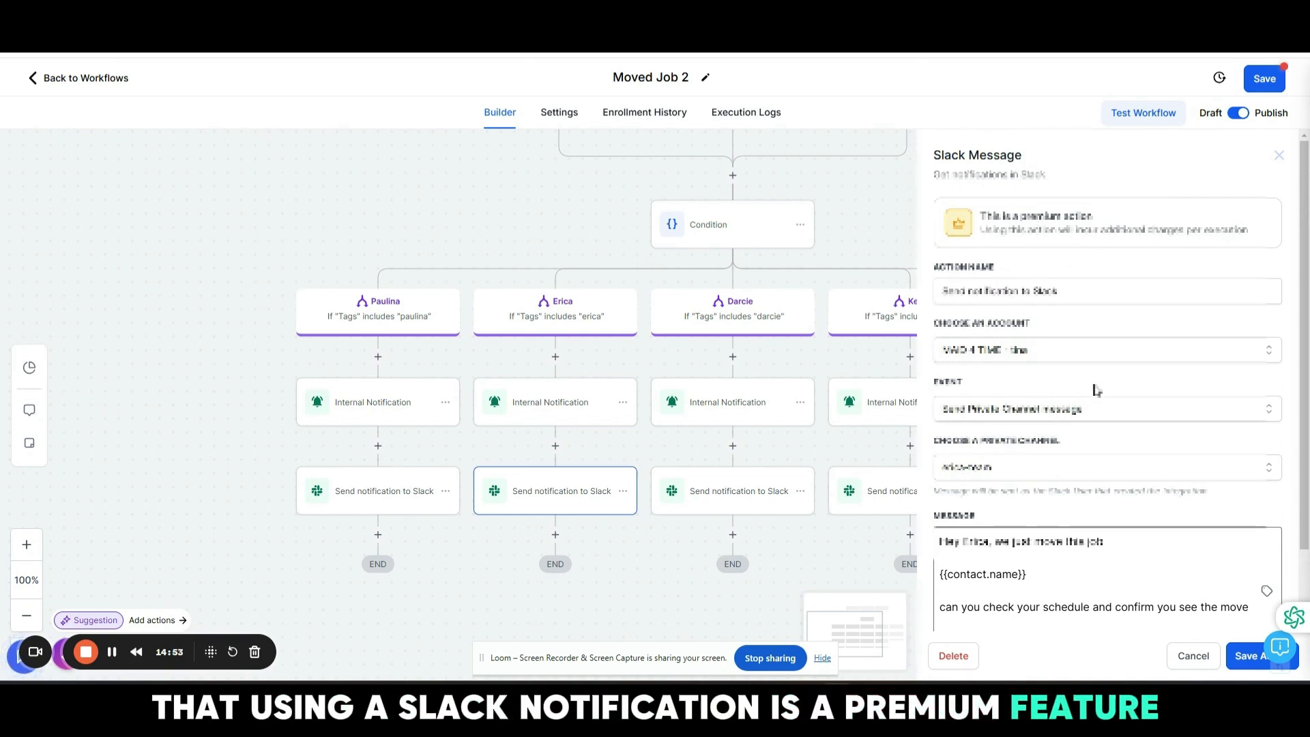
scroll(1096, 389, down, 2)
click(1250, 661)
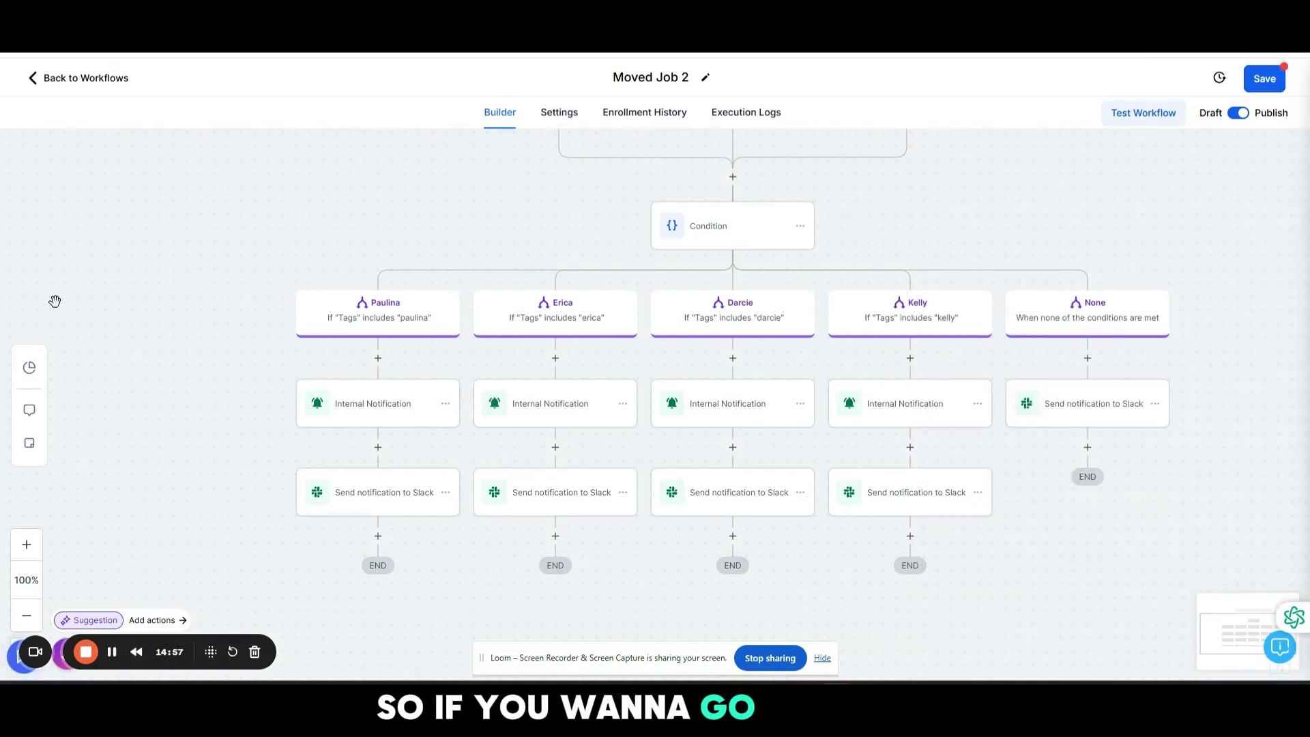
Step: Show the Moved Job 2 workflow in Stats View to examine the notification statistics
click(29, 367)
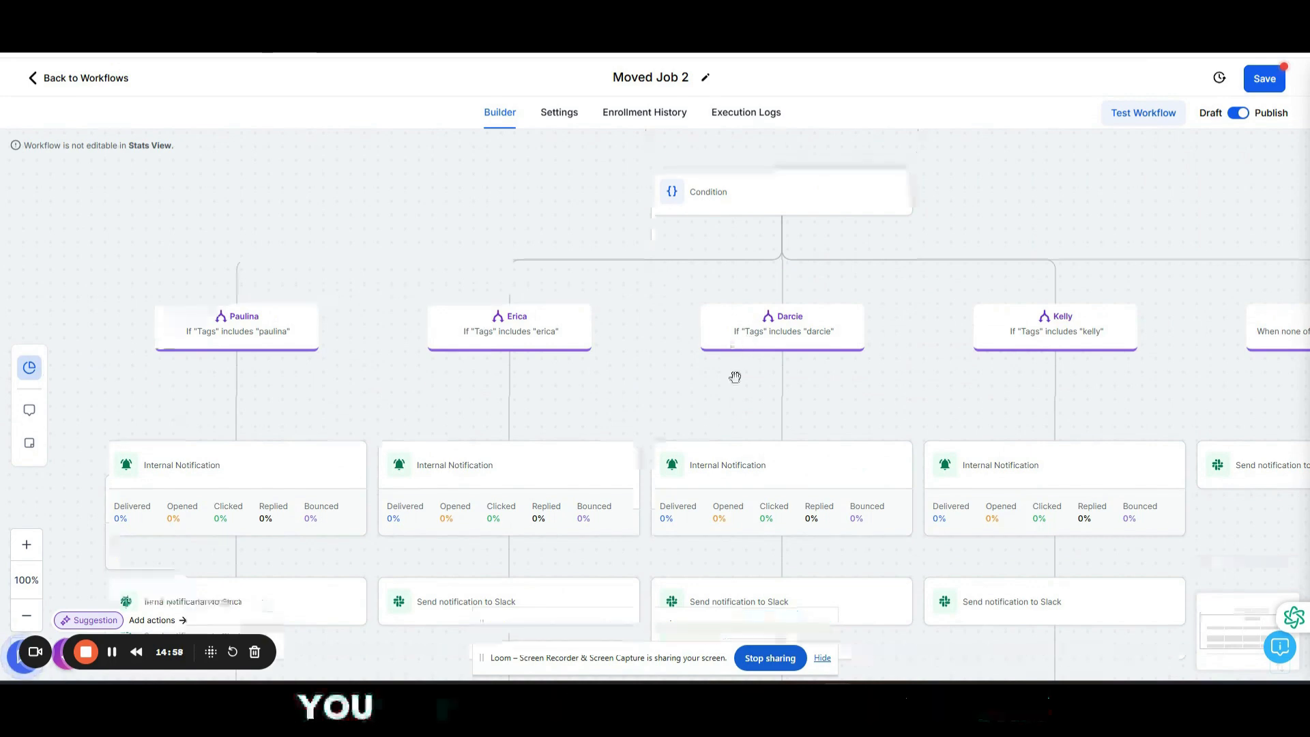